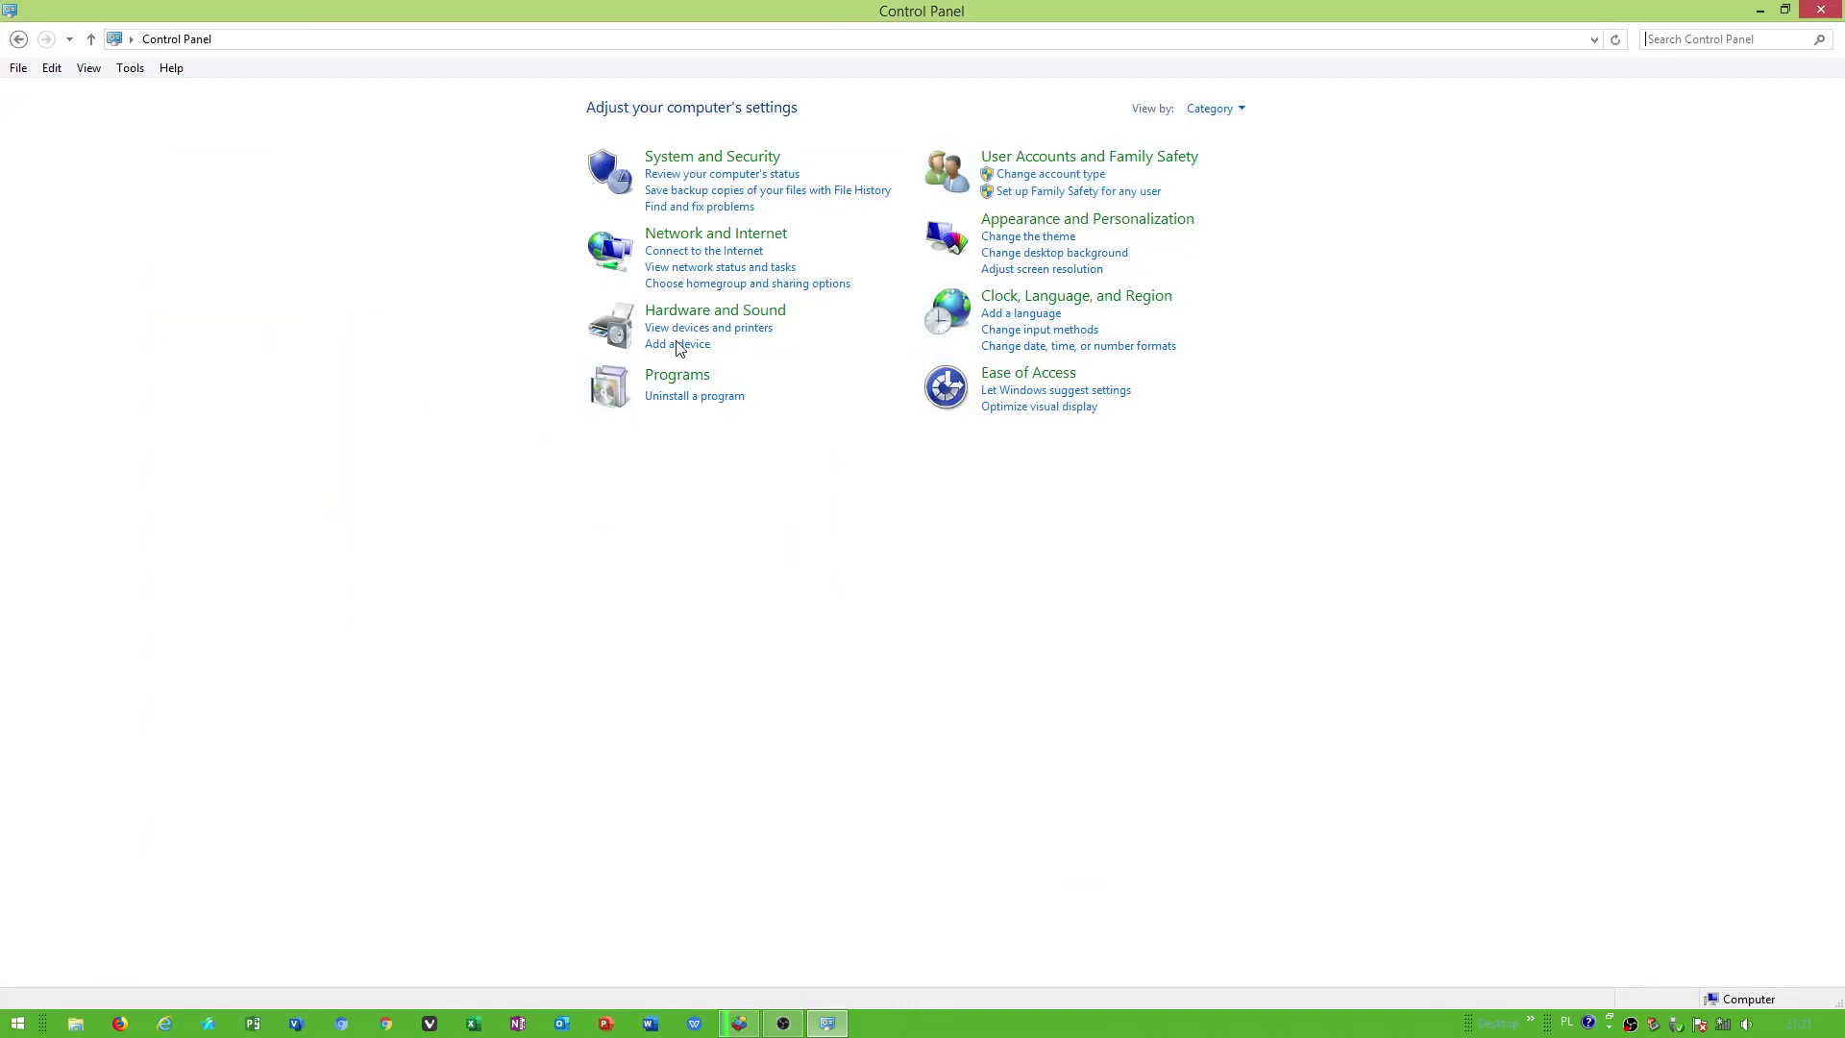
- Switch Control Panel to Large icons view and open Power Options
left_click(1215, 108)
left_click(1240, 157)
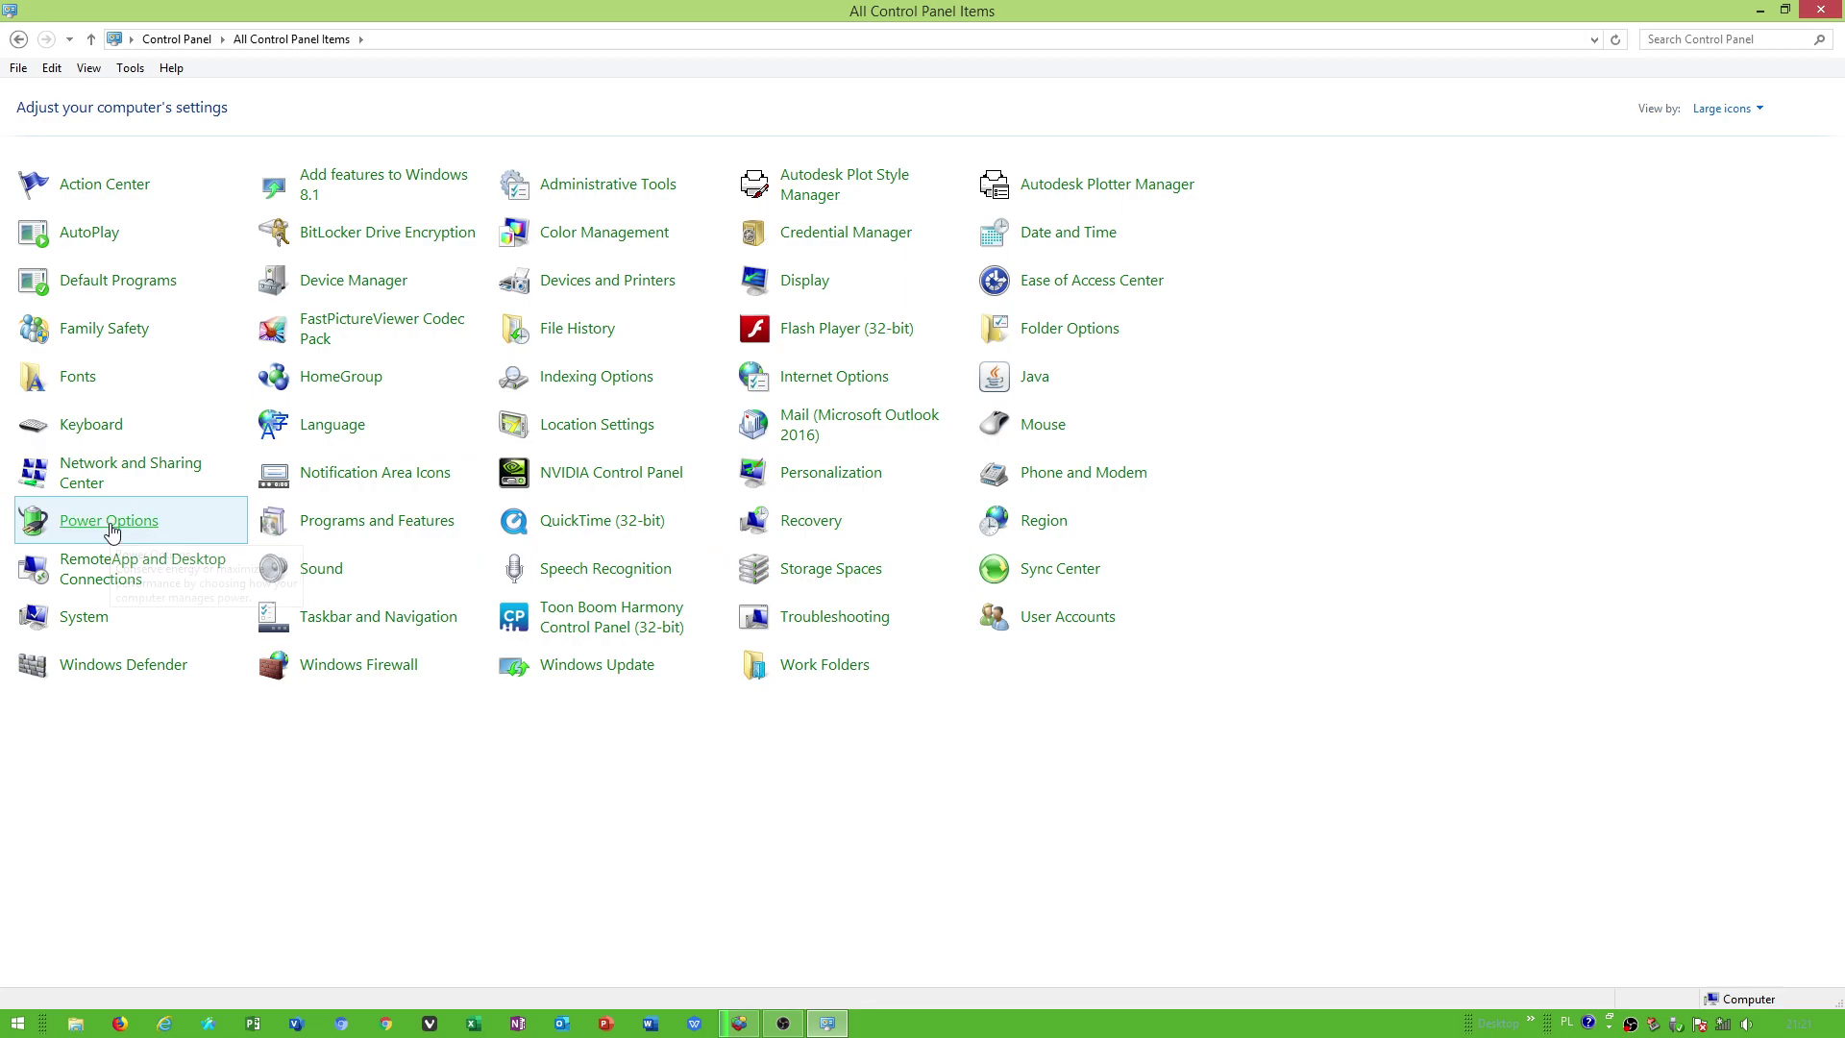
left_click(111, 528)
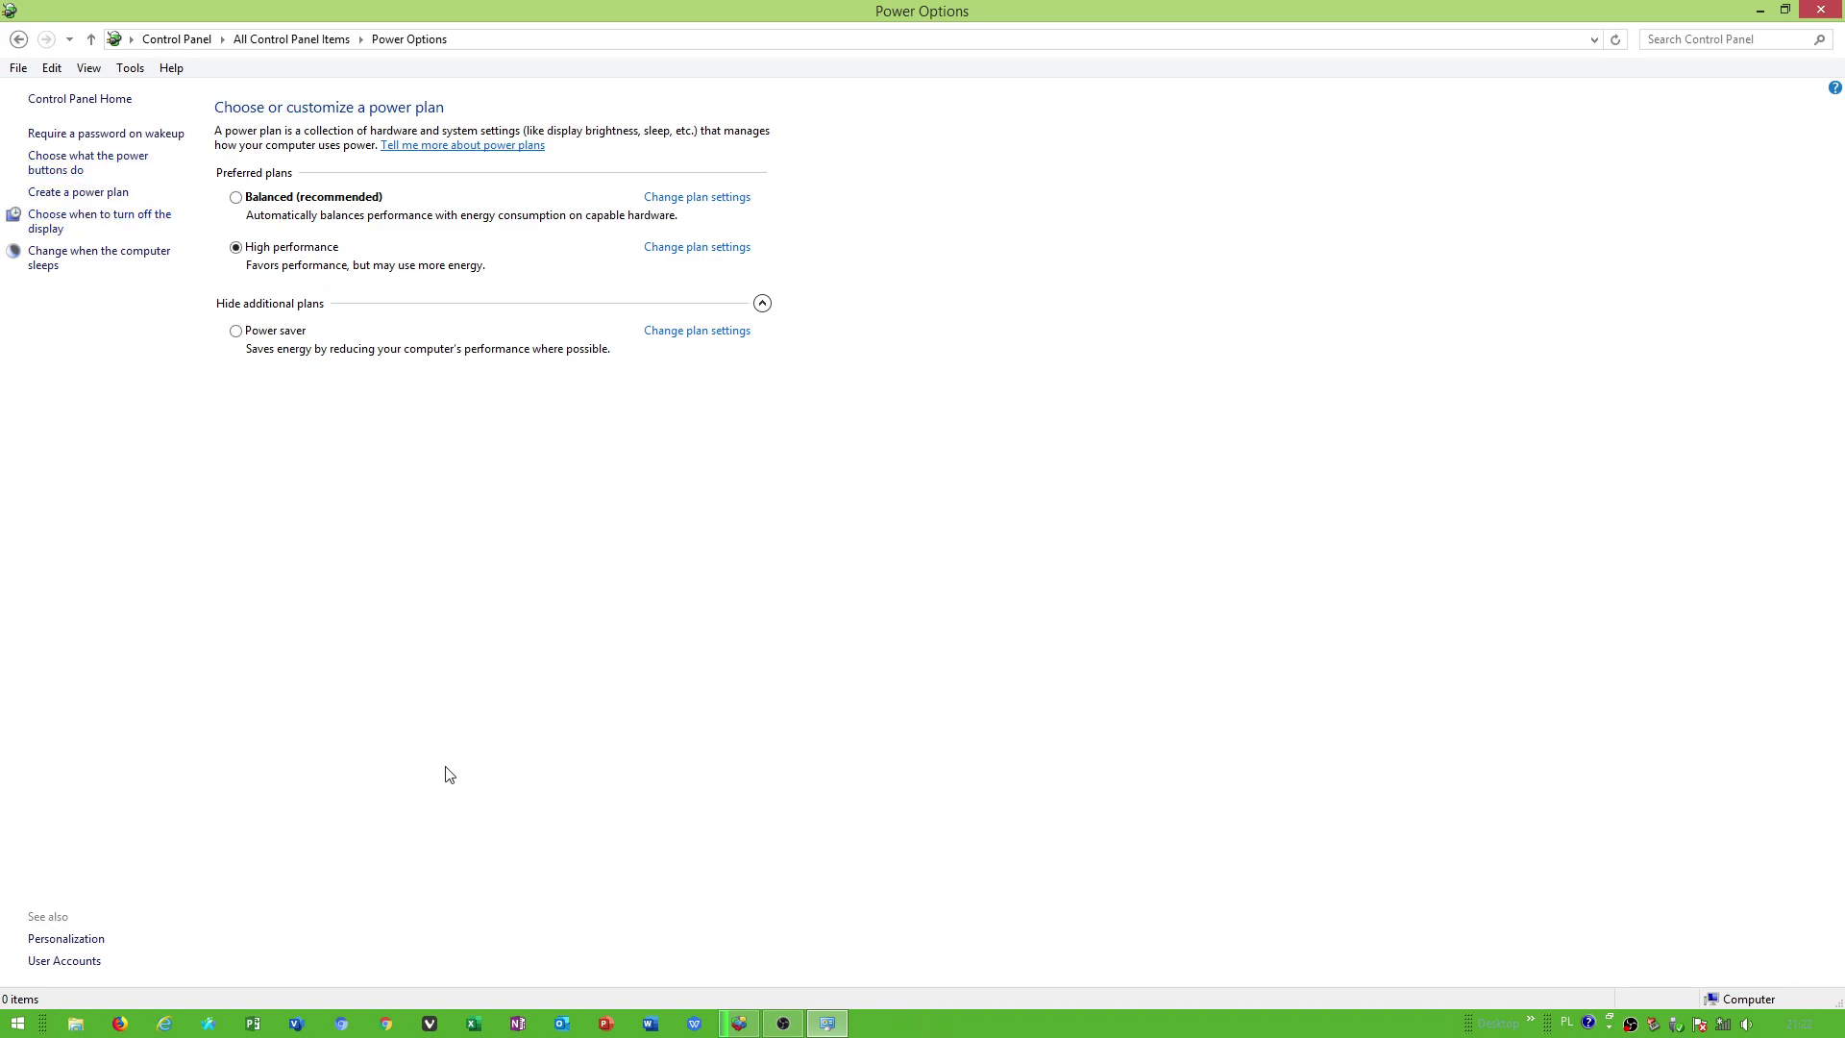
left_click(40, 1024)
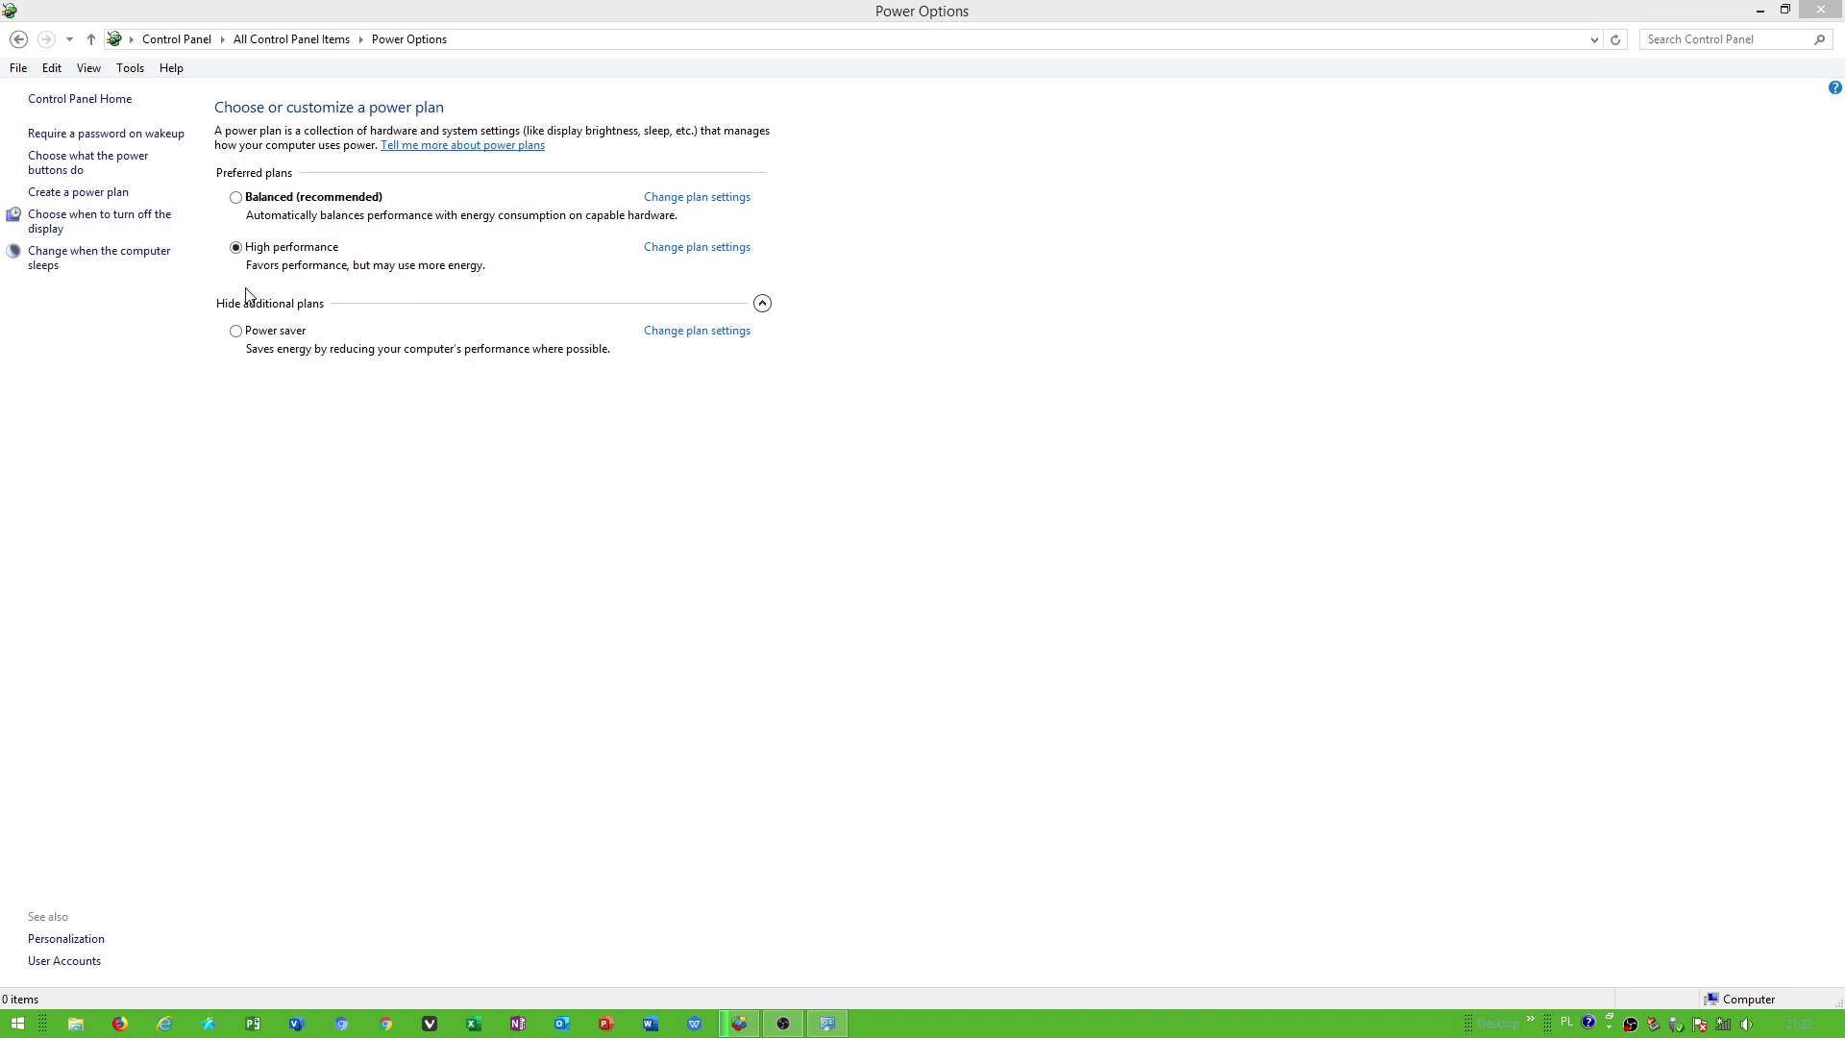
- Launch regedit.exe, then collapse CurrentControlSet, SYSTEM and HKEY_LOCAL_MACHINE to the root hives
left_click(17, 1023)
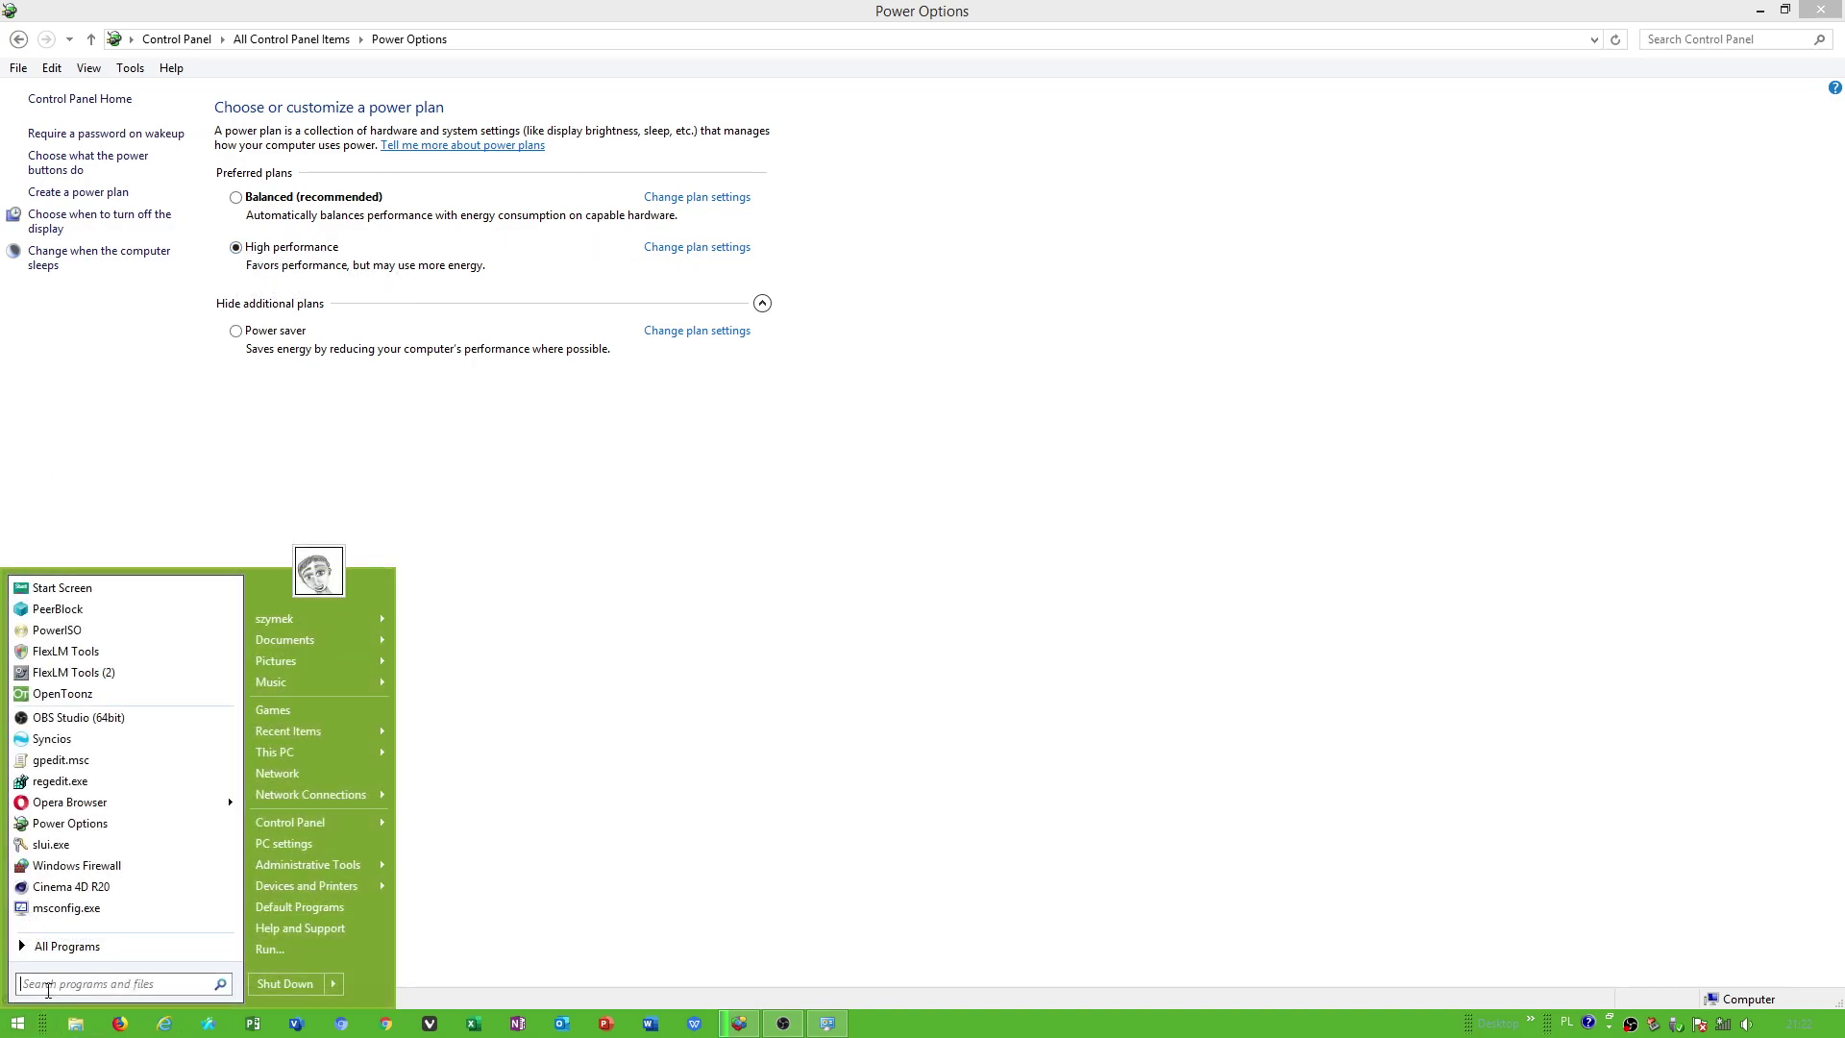
type("re")
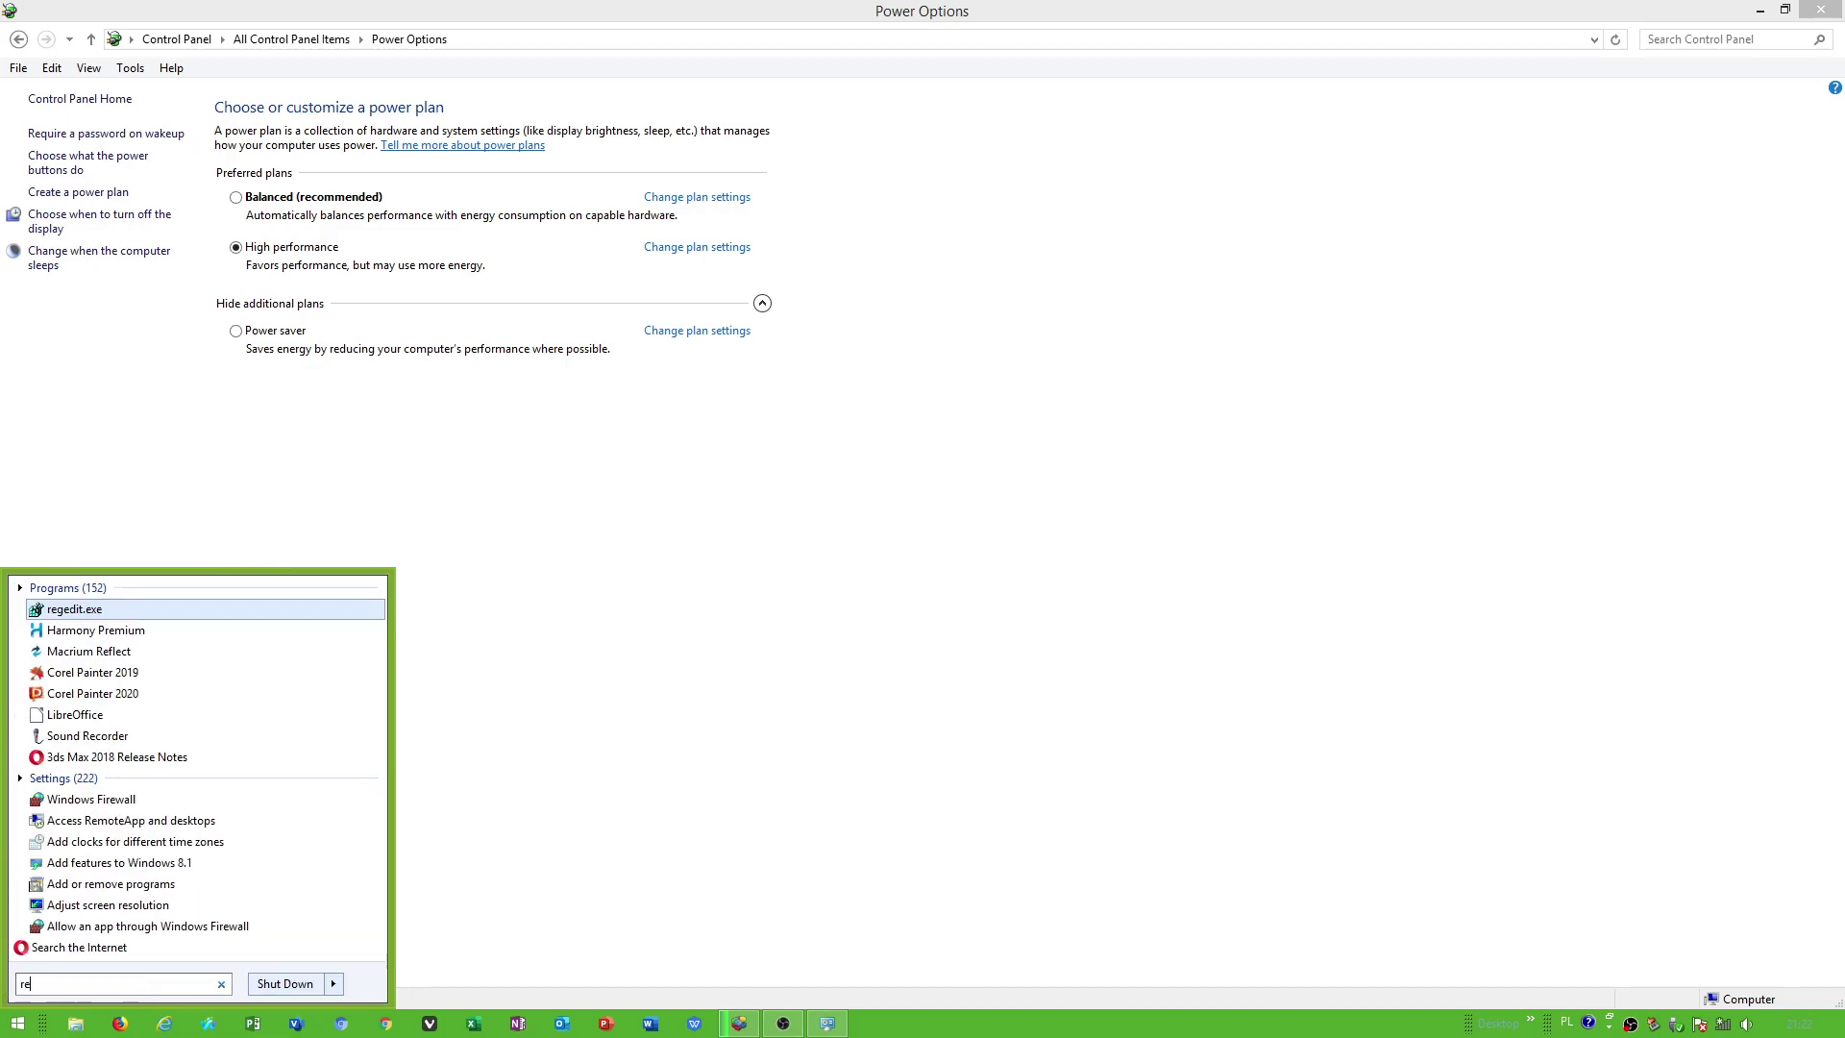
type("gedit")
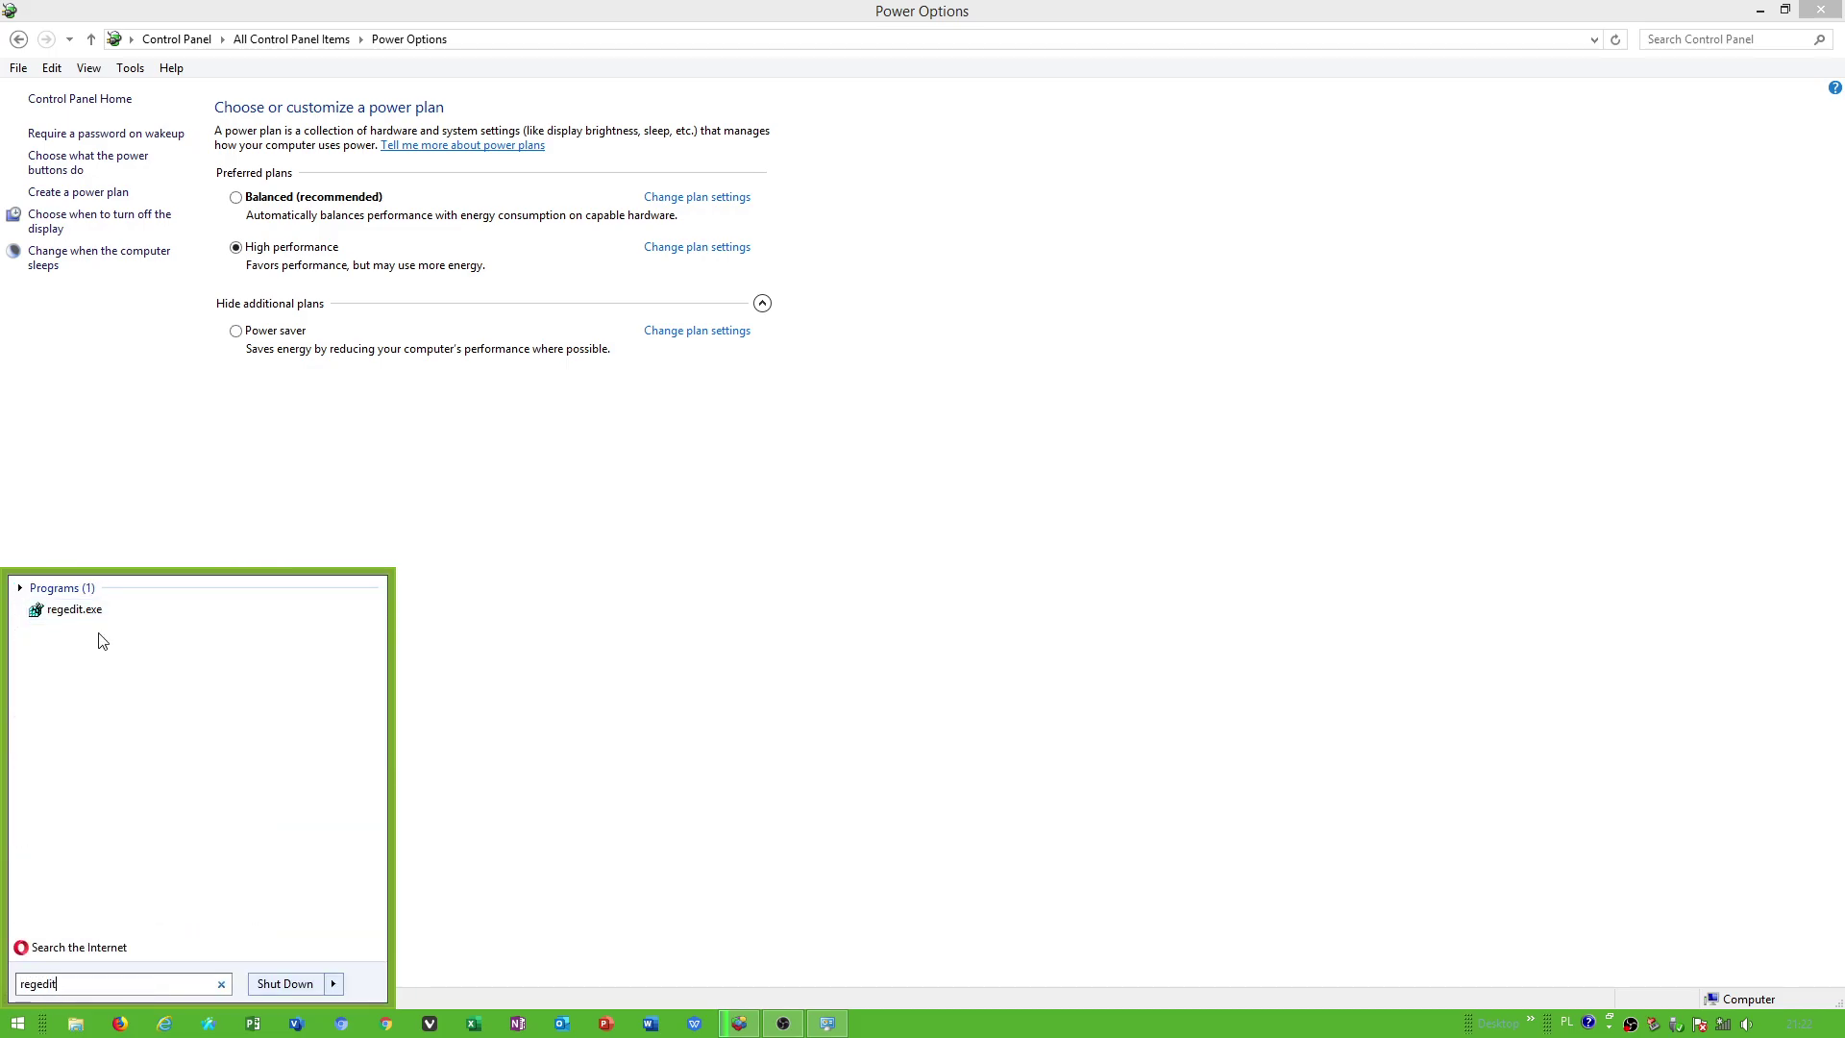
left_click(74, 610)
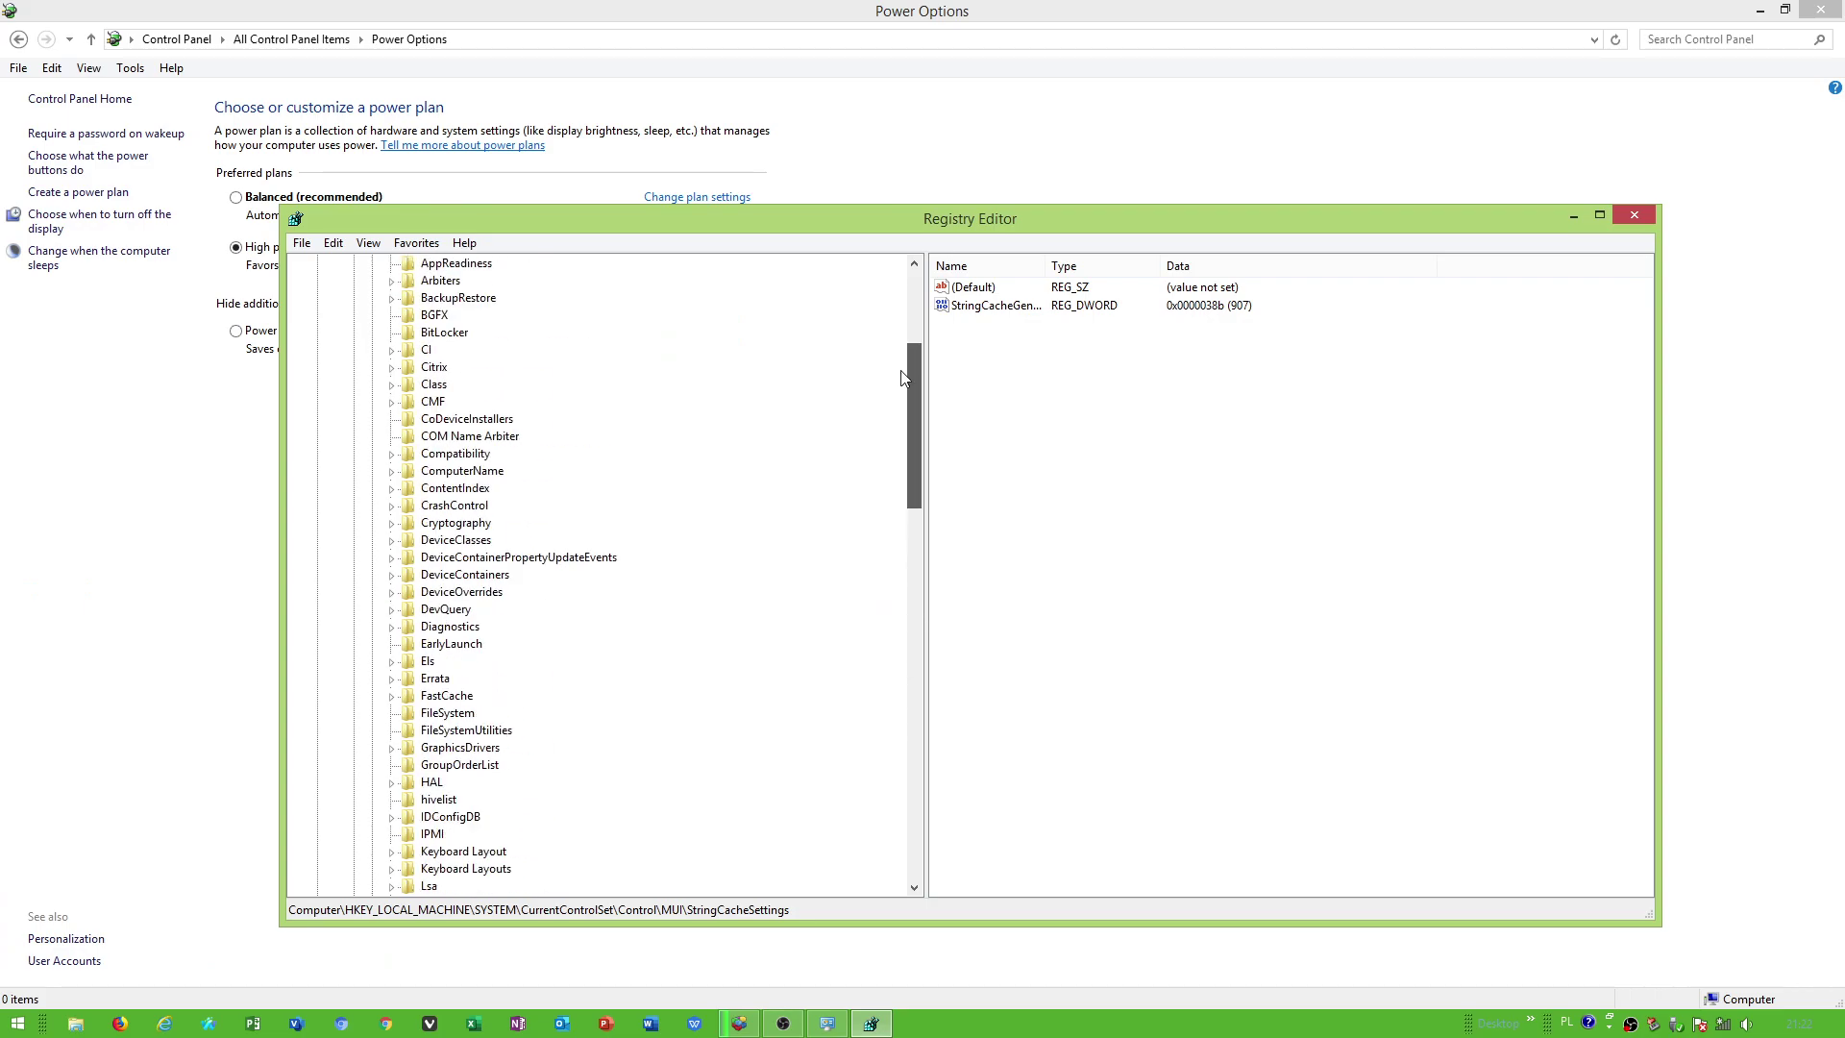
scroll(883, 597, "up", 15)
left_click(359, 453)
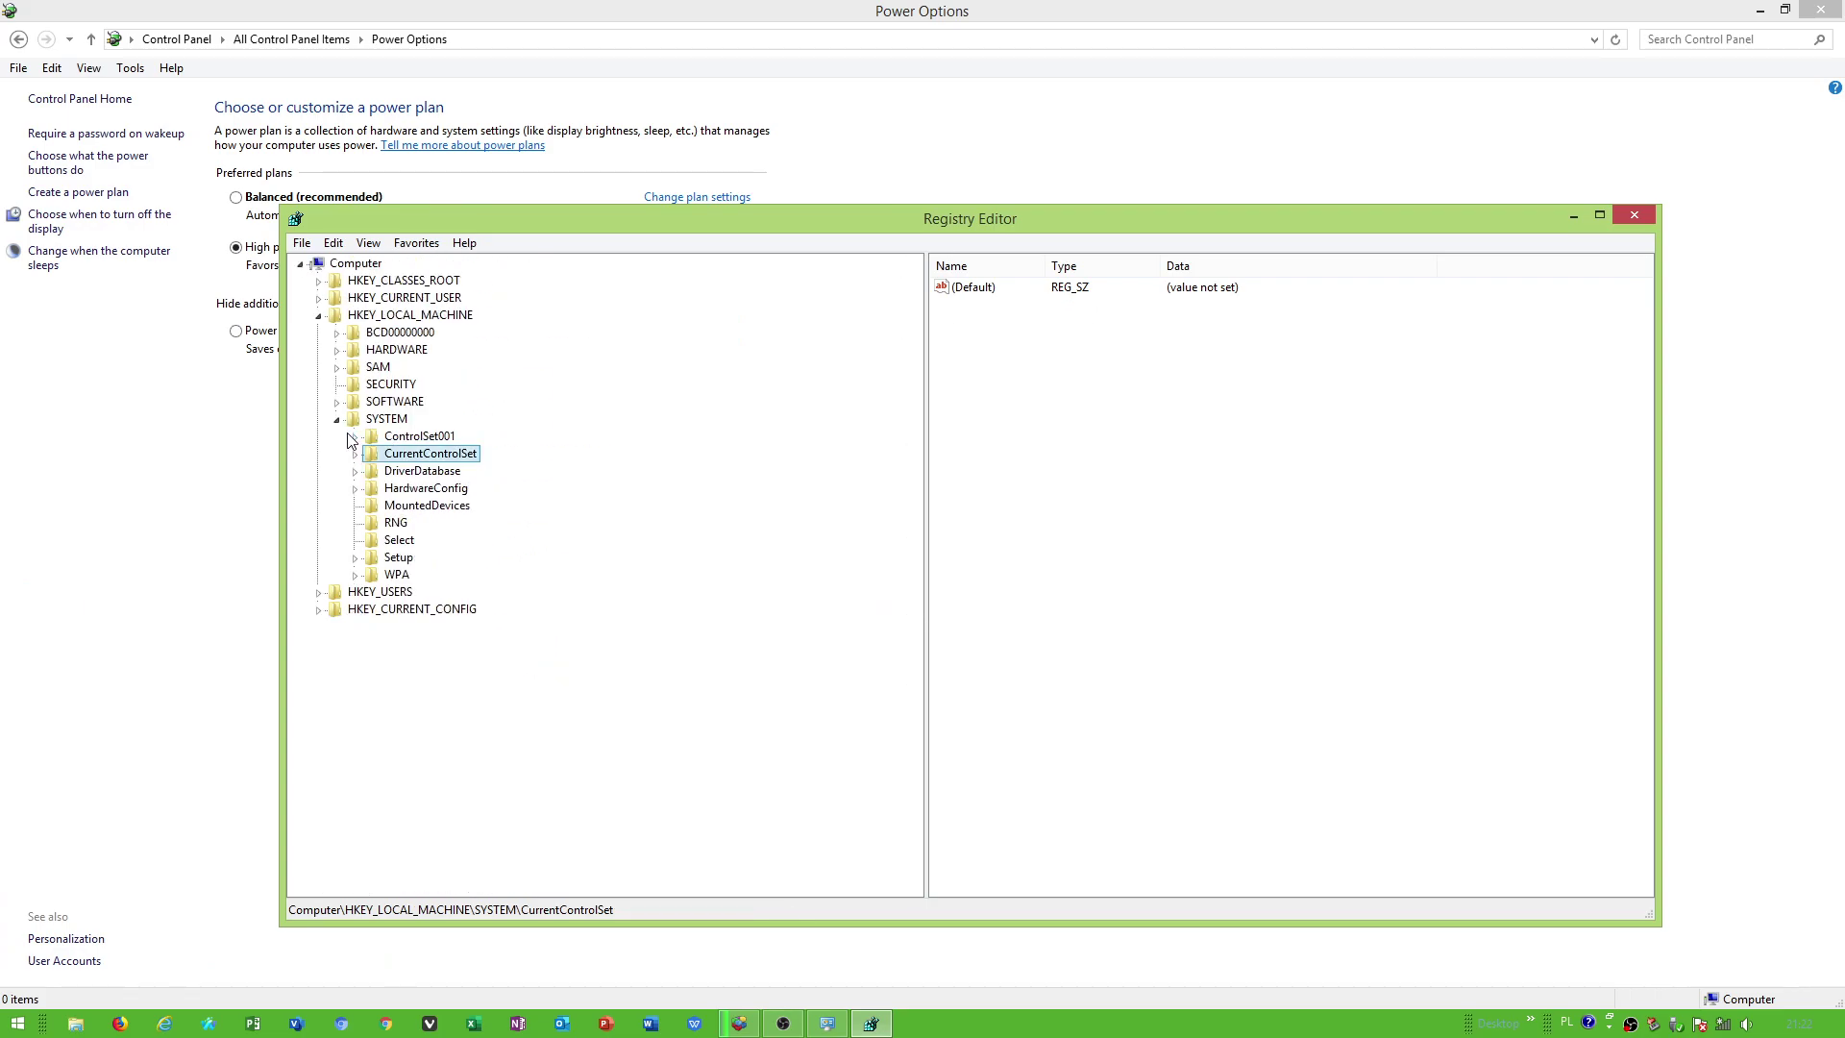
left_click(336, 420)
left_click(318, 315)
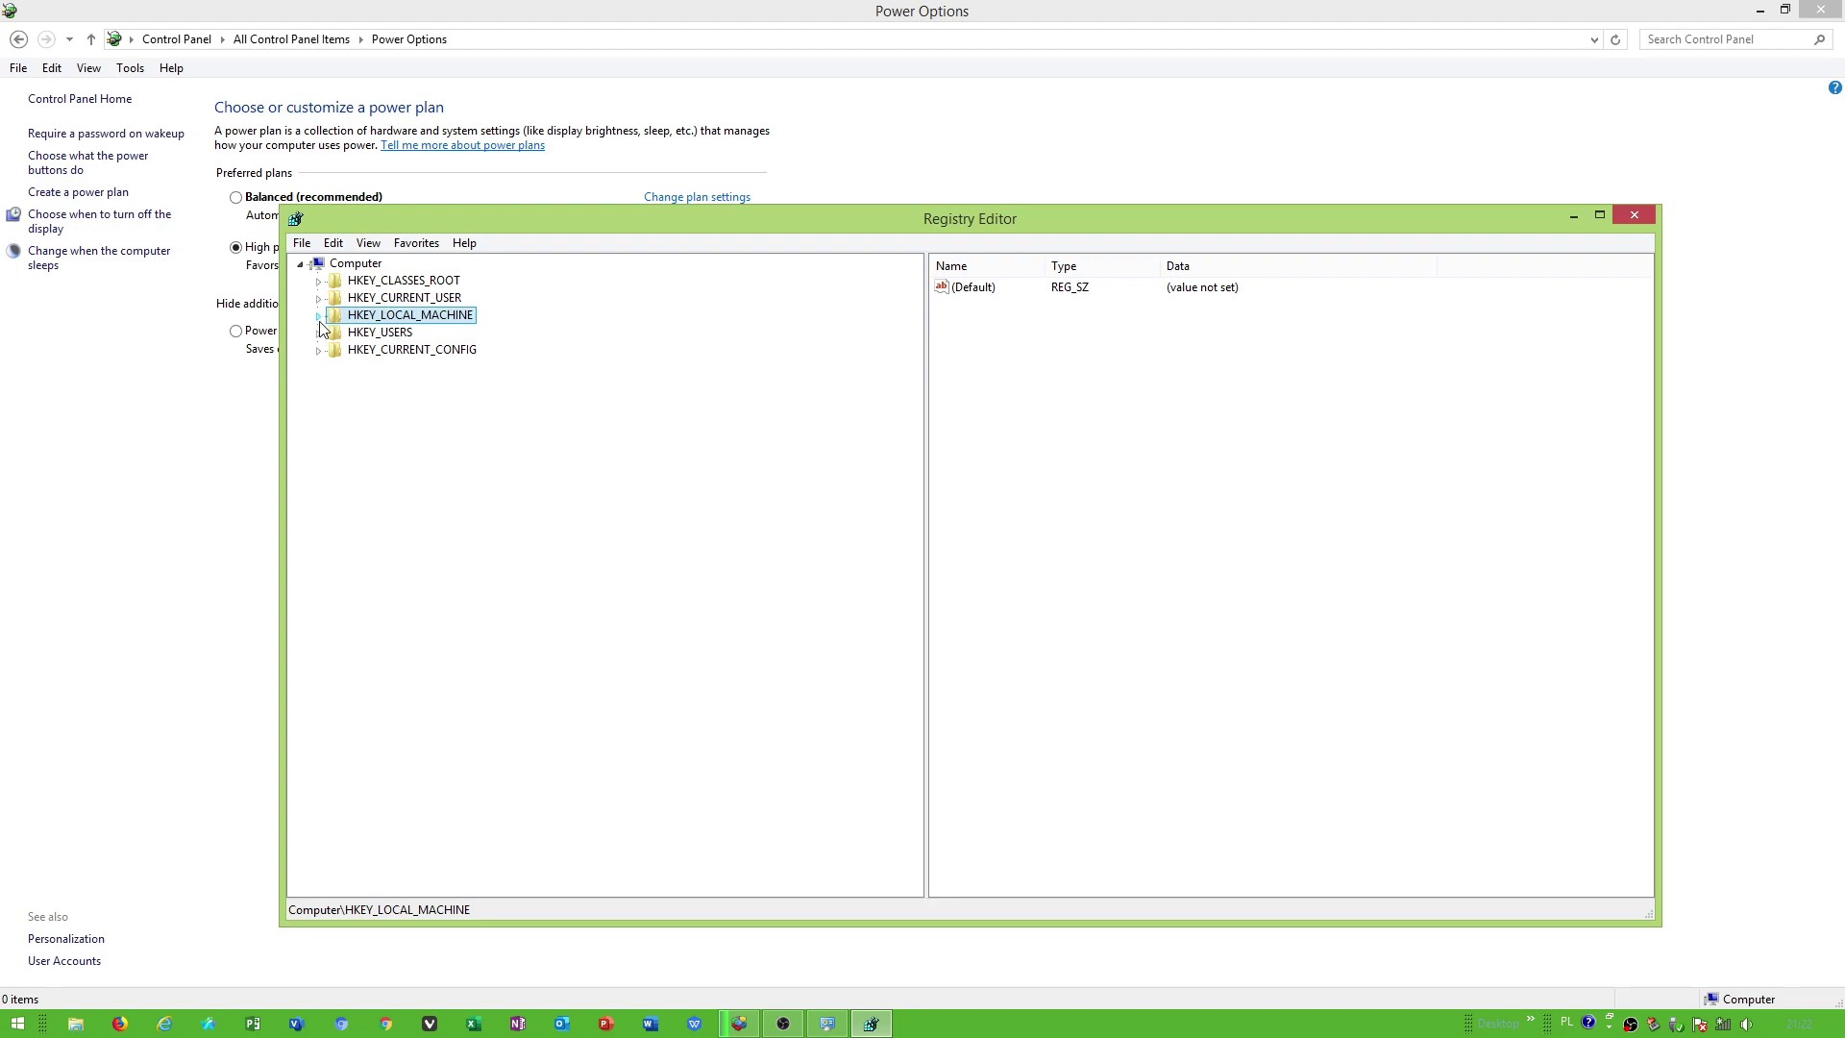
- Expand HKEY_LOCAL_MACHINE\SYSTEM\CurrentControlSet\Control\MUI in the tree to show its subkeys
left_click(320, 315)
left_click(382, 419)
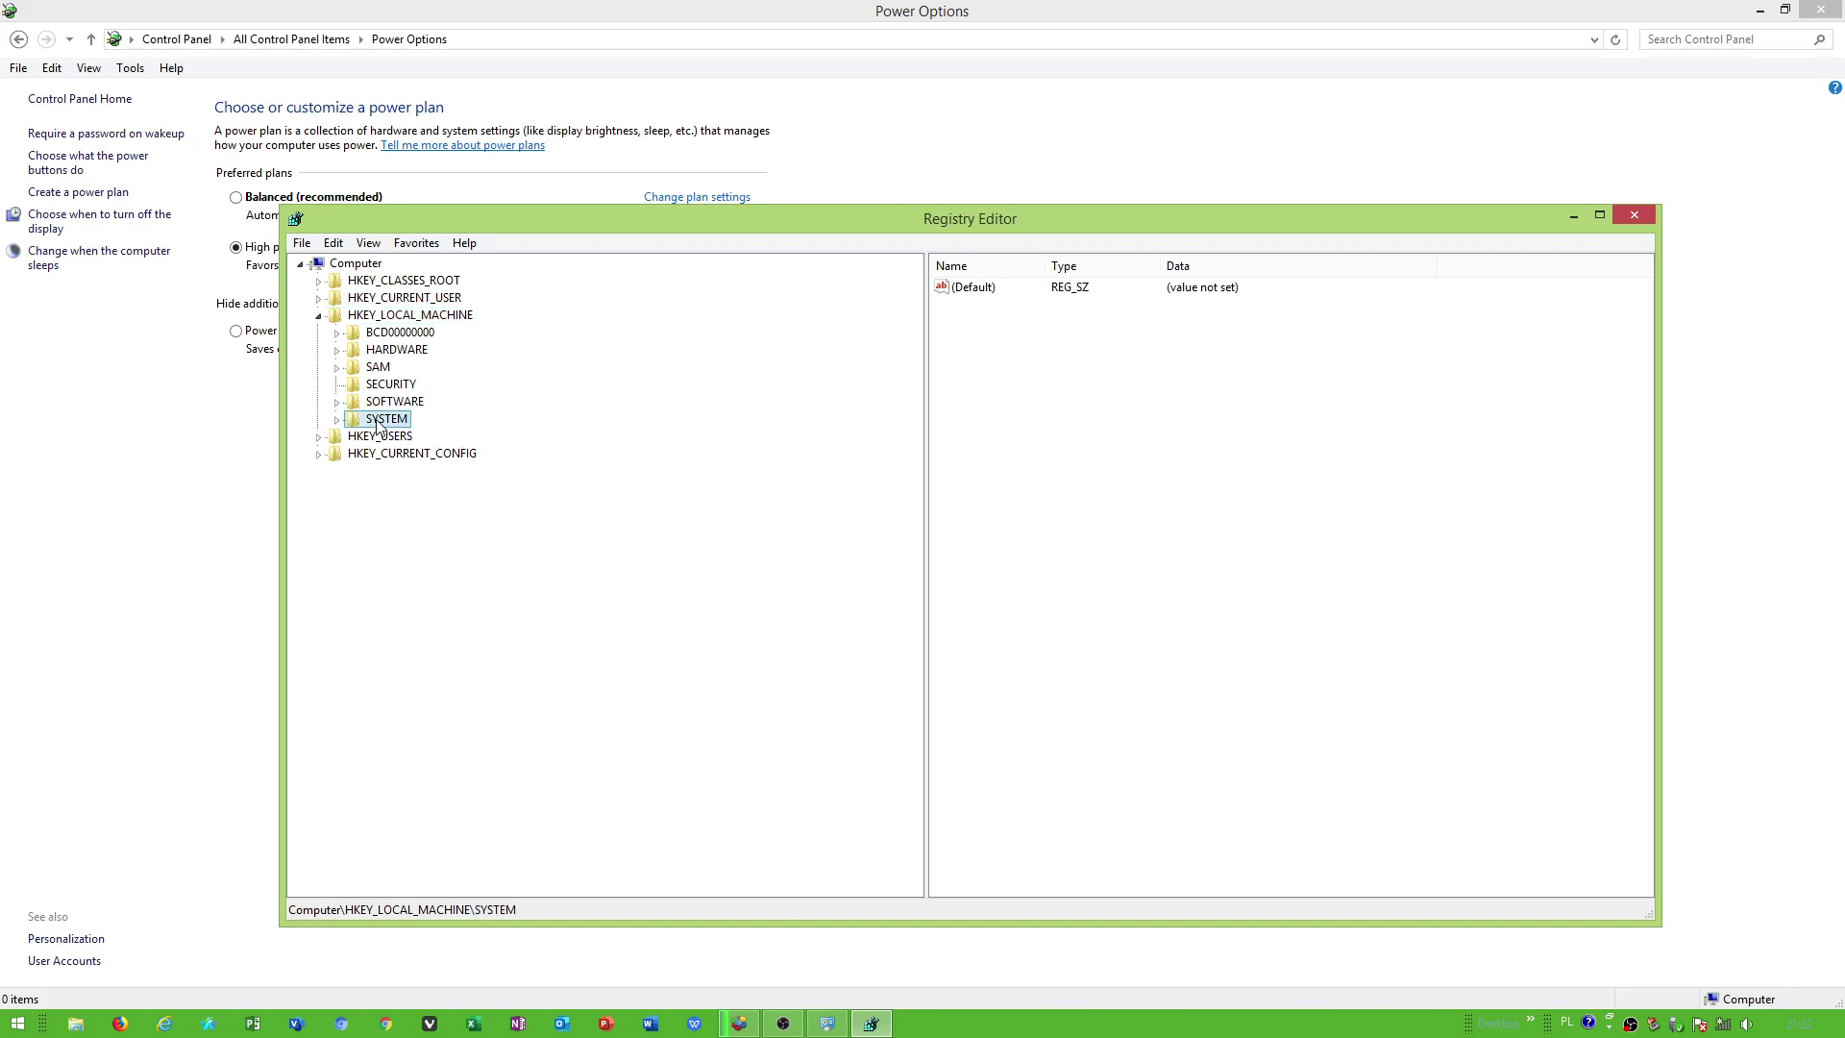
left_click(337, 420)
left_click(430, 453)
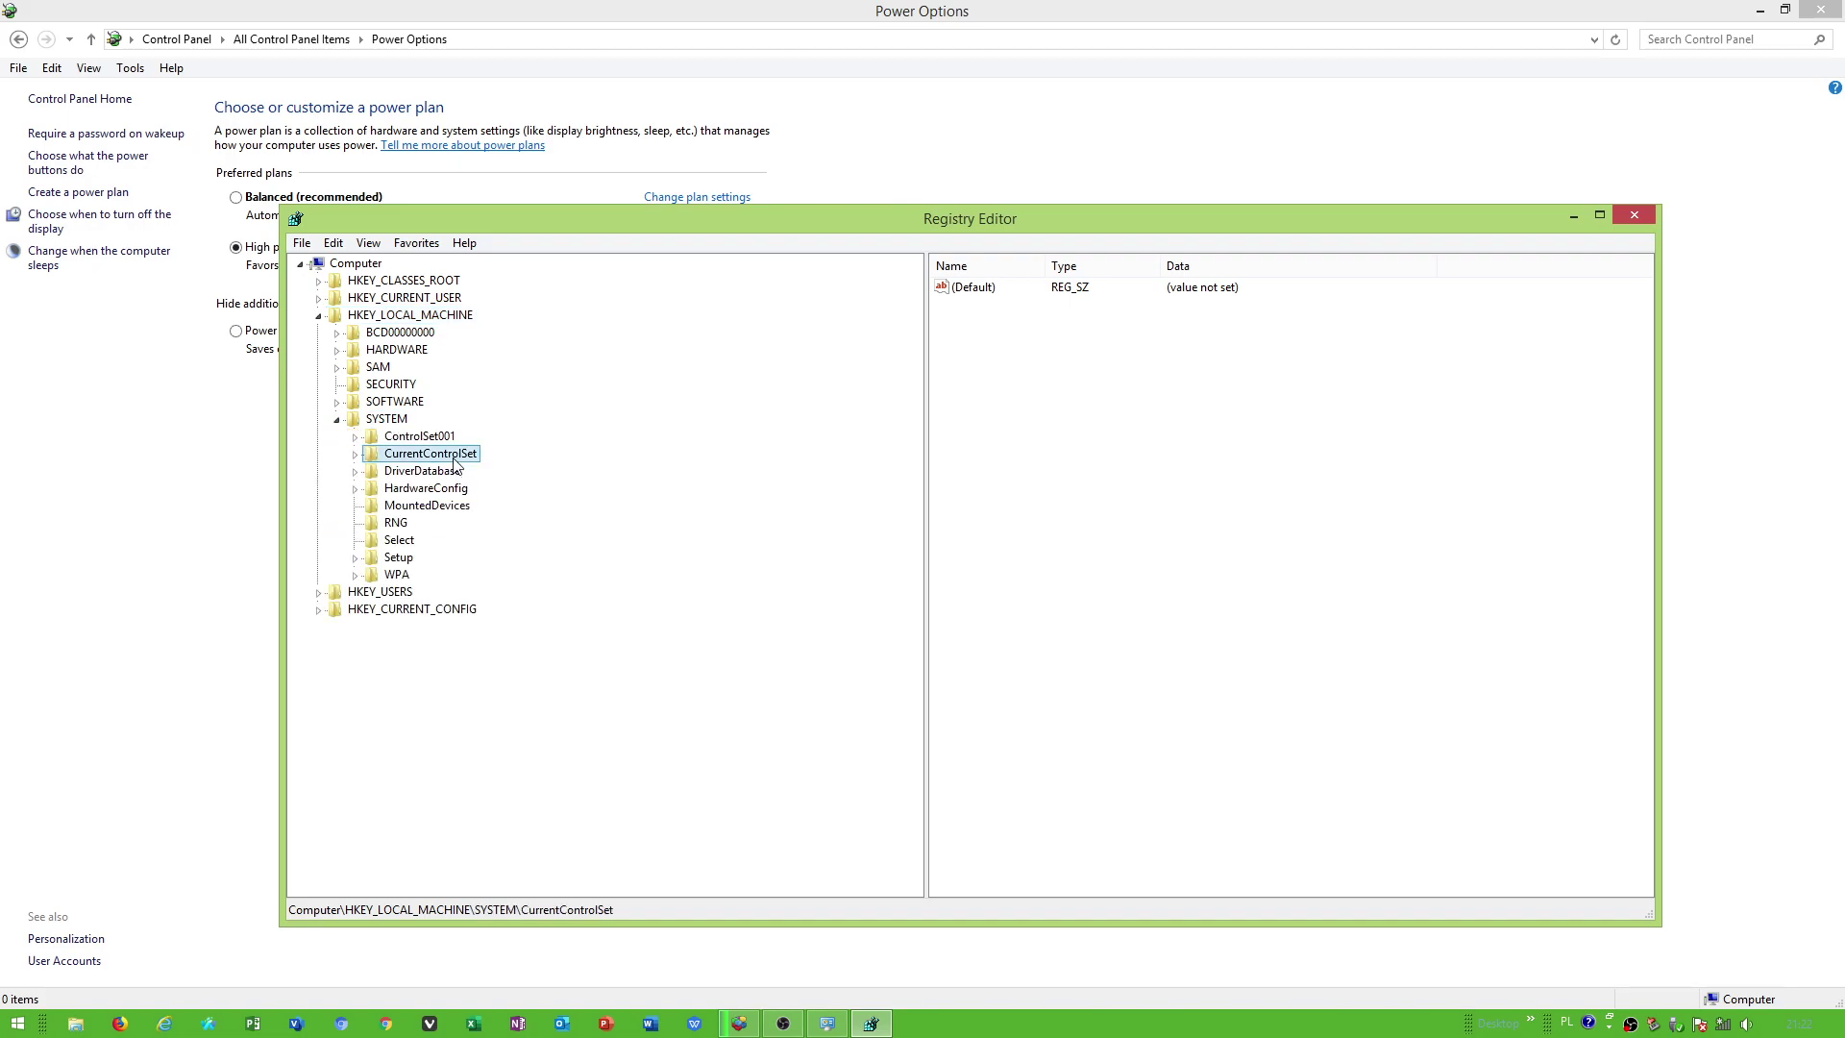
left_click(355, 454)
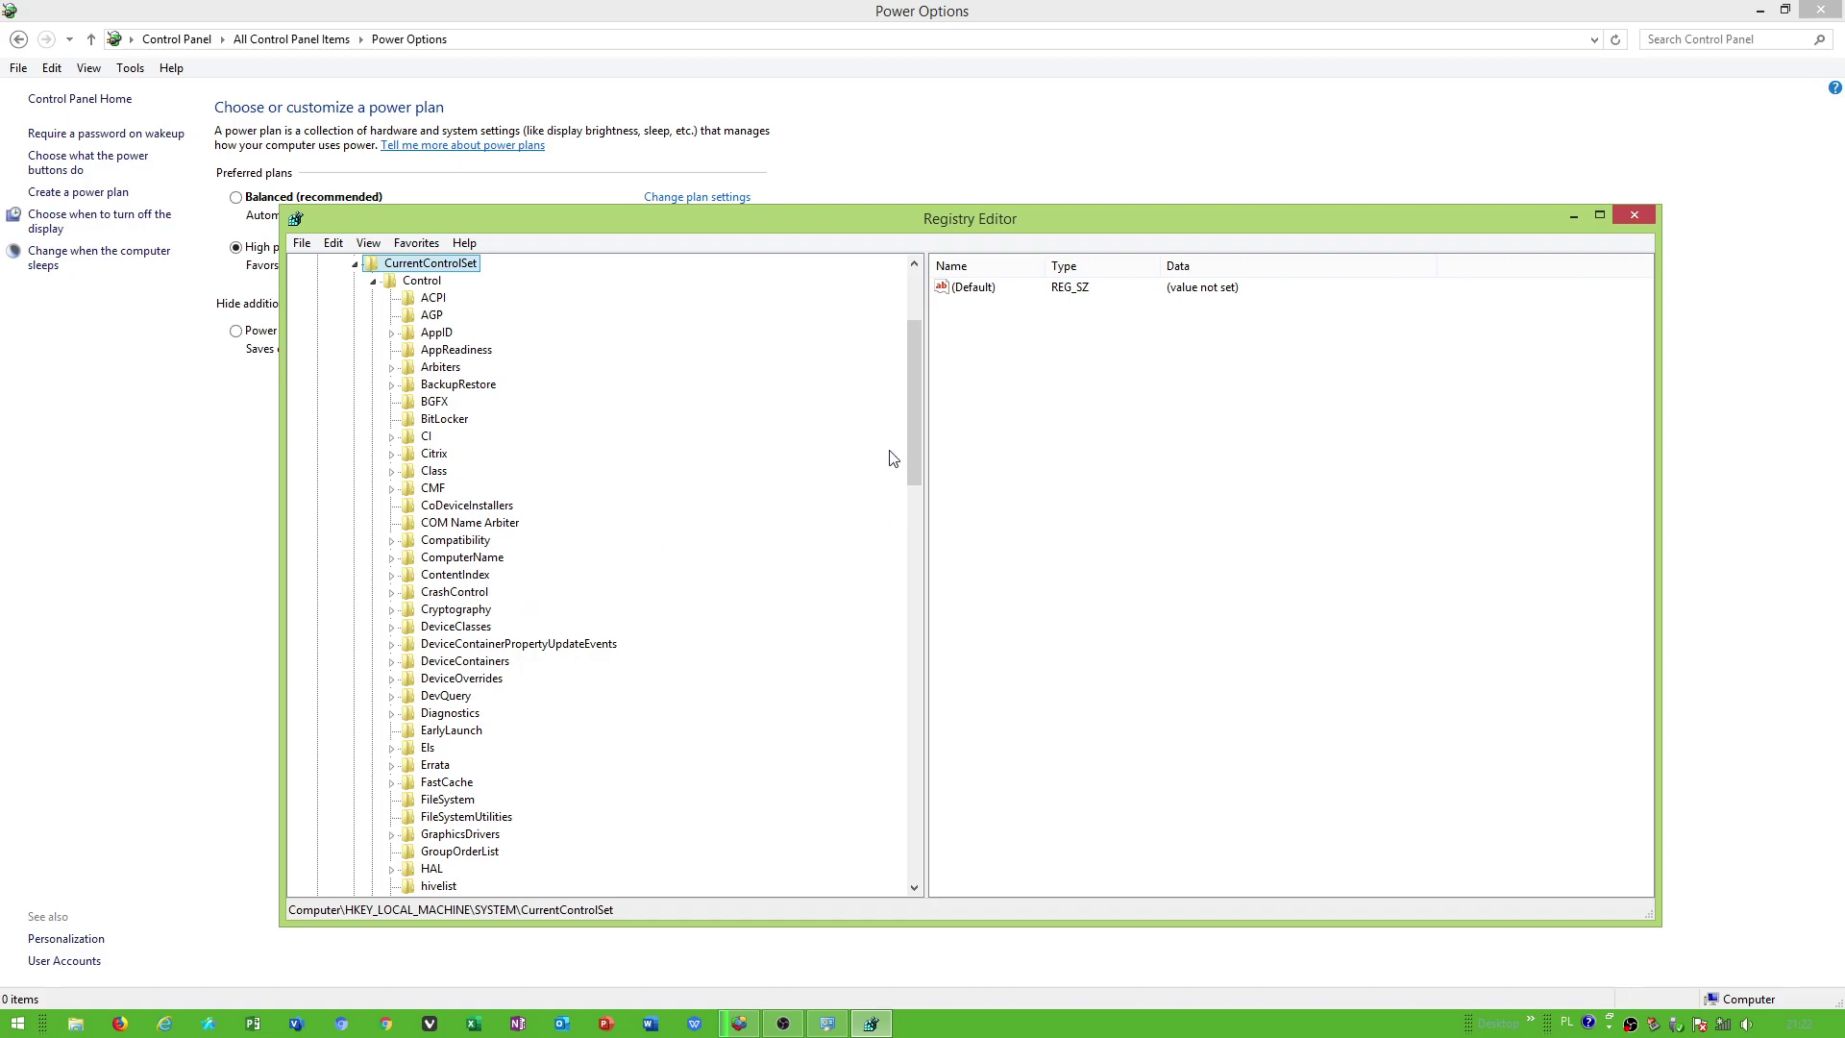
left_click_drag(916, 447, 916, 553)
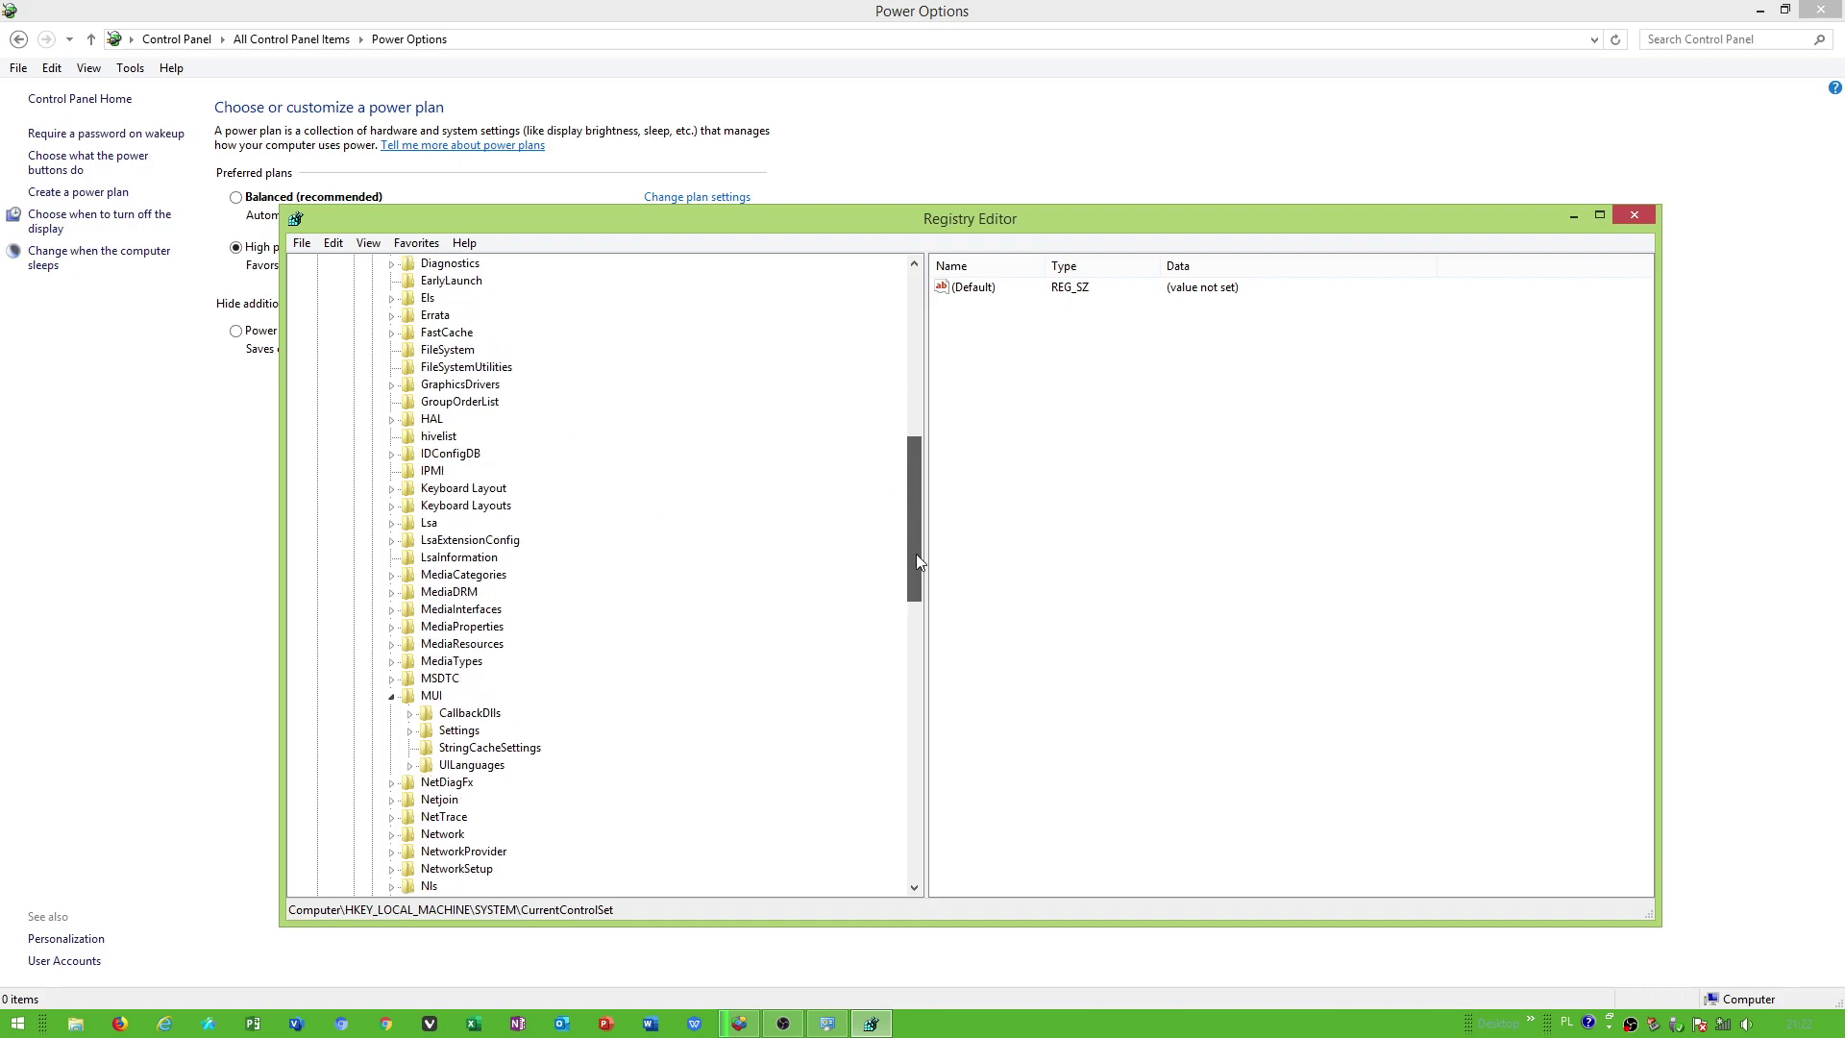
left_click(392, 696)
left_click(430, 696)
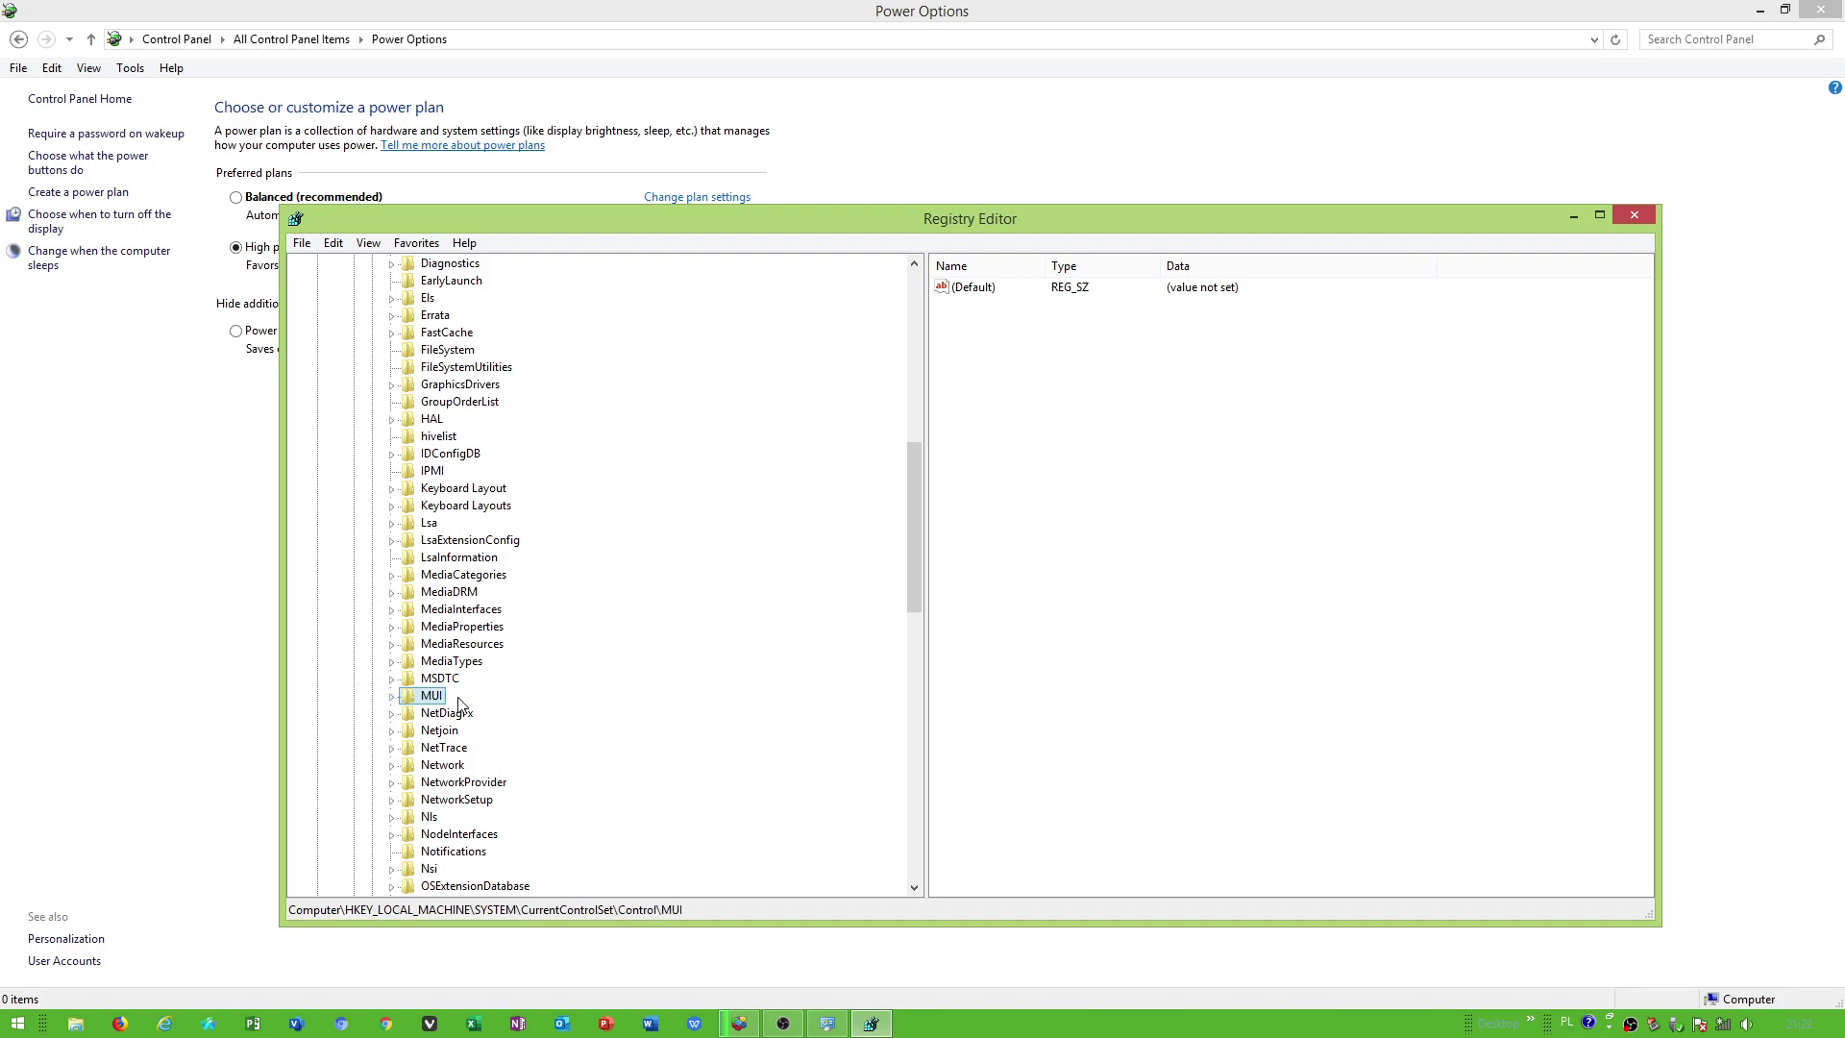
left_click(458, 833)
left_click(430, 696)
left_click(393, 698)
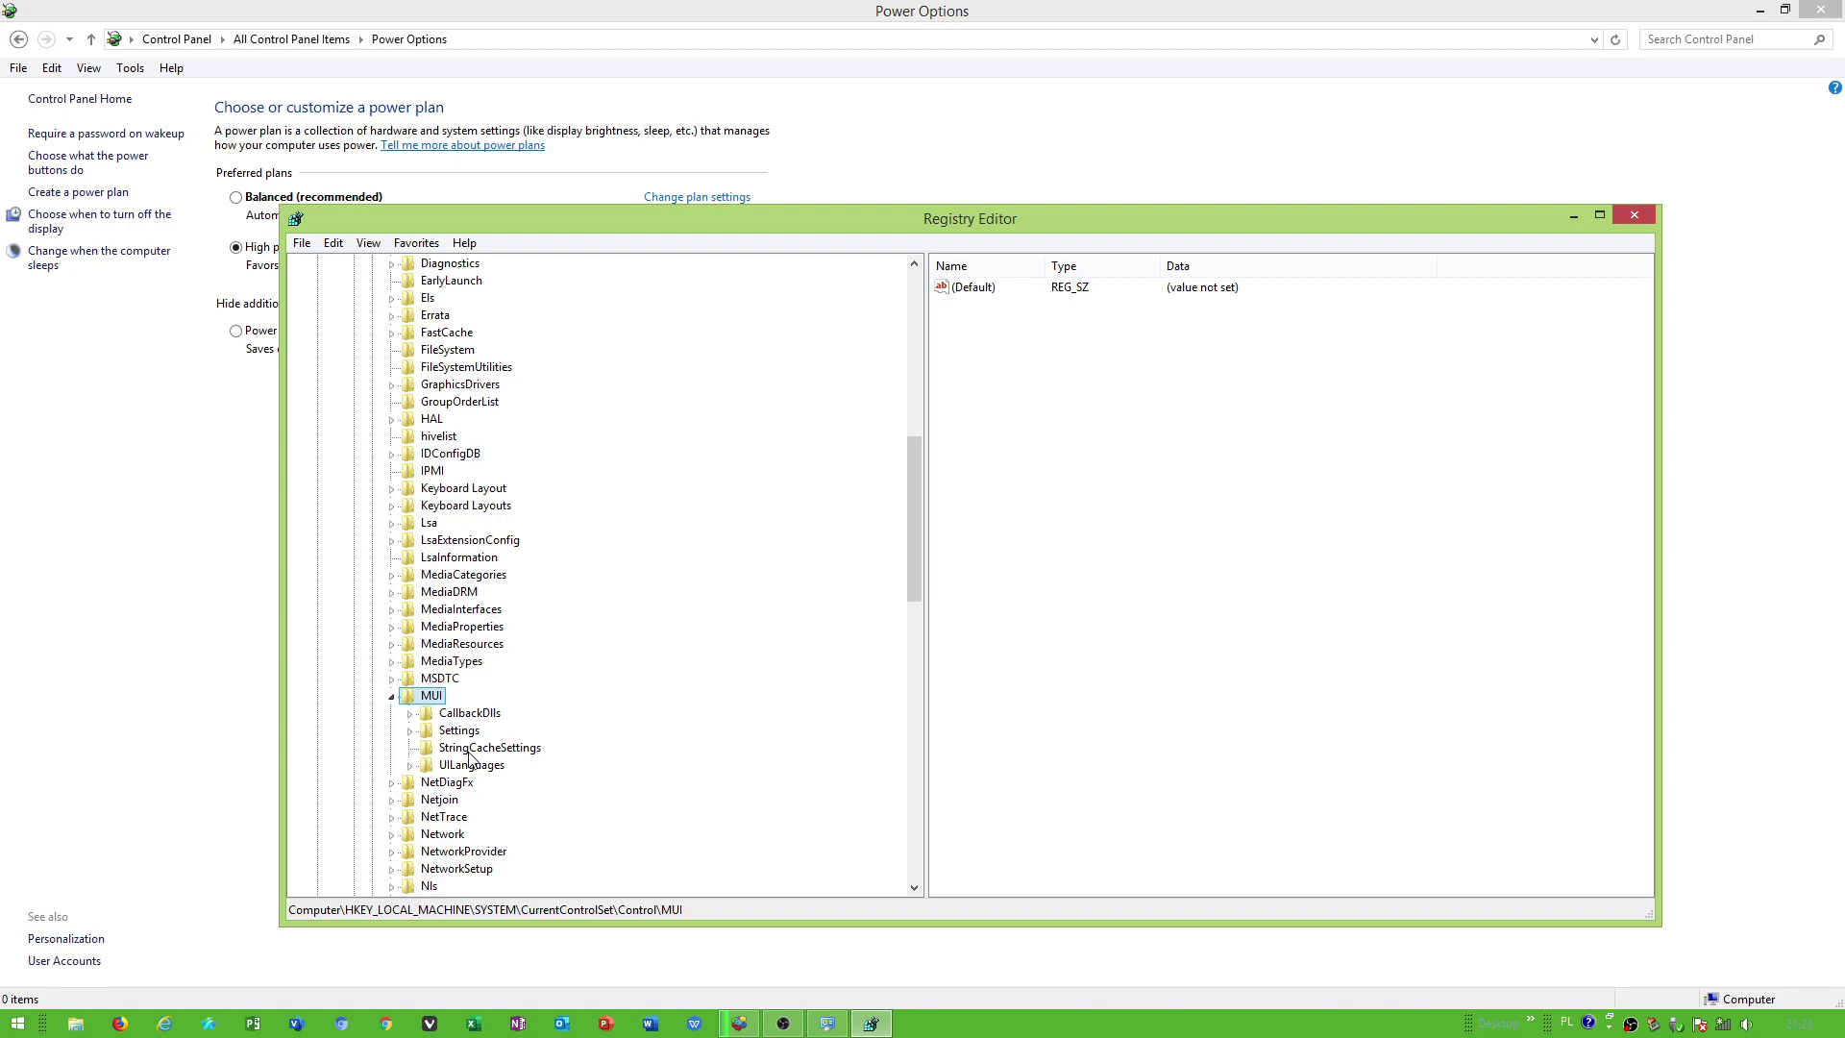
left_click(480, 752)
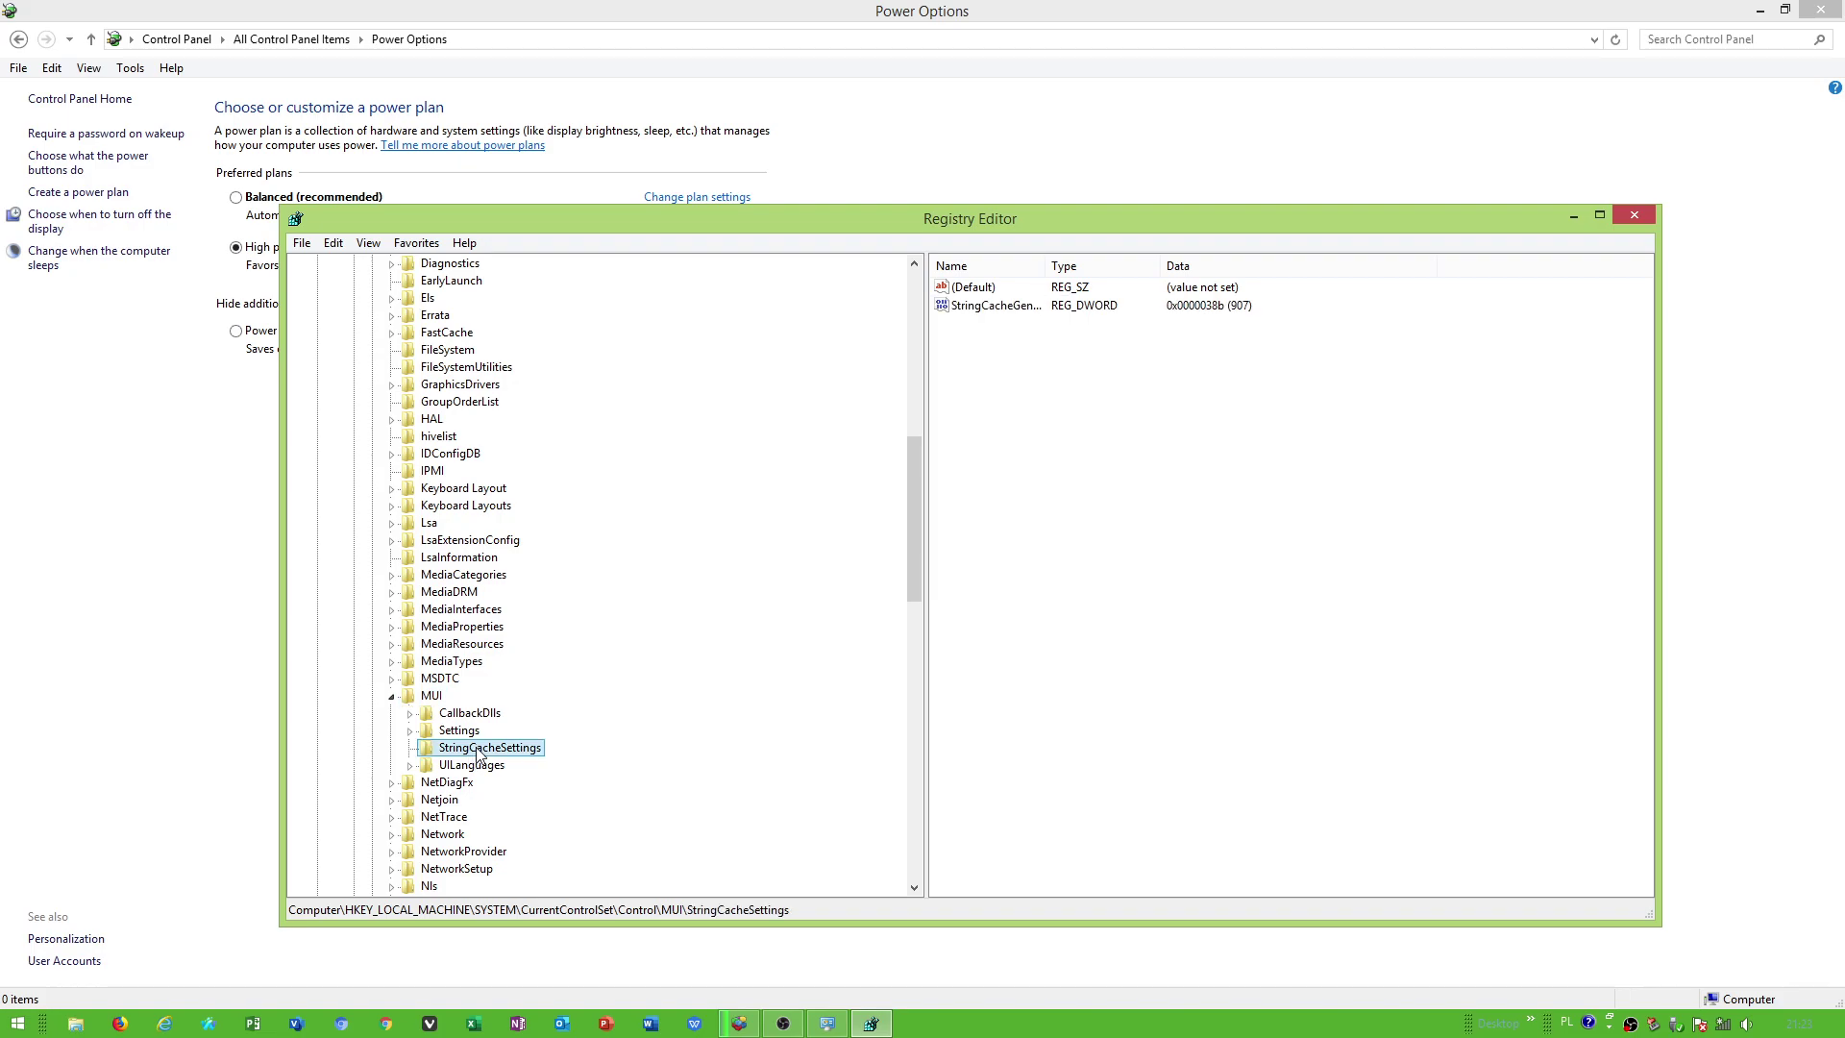
right_click(437, 750)
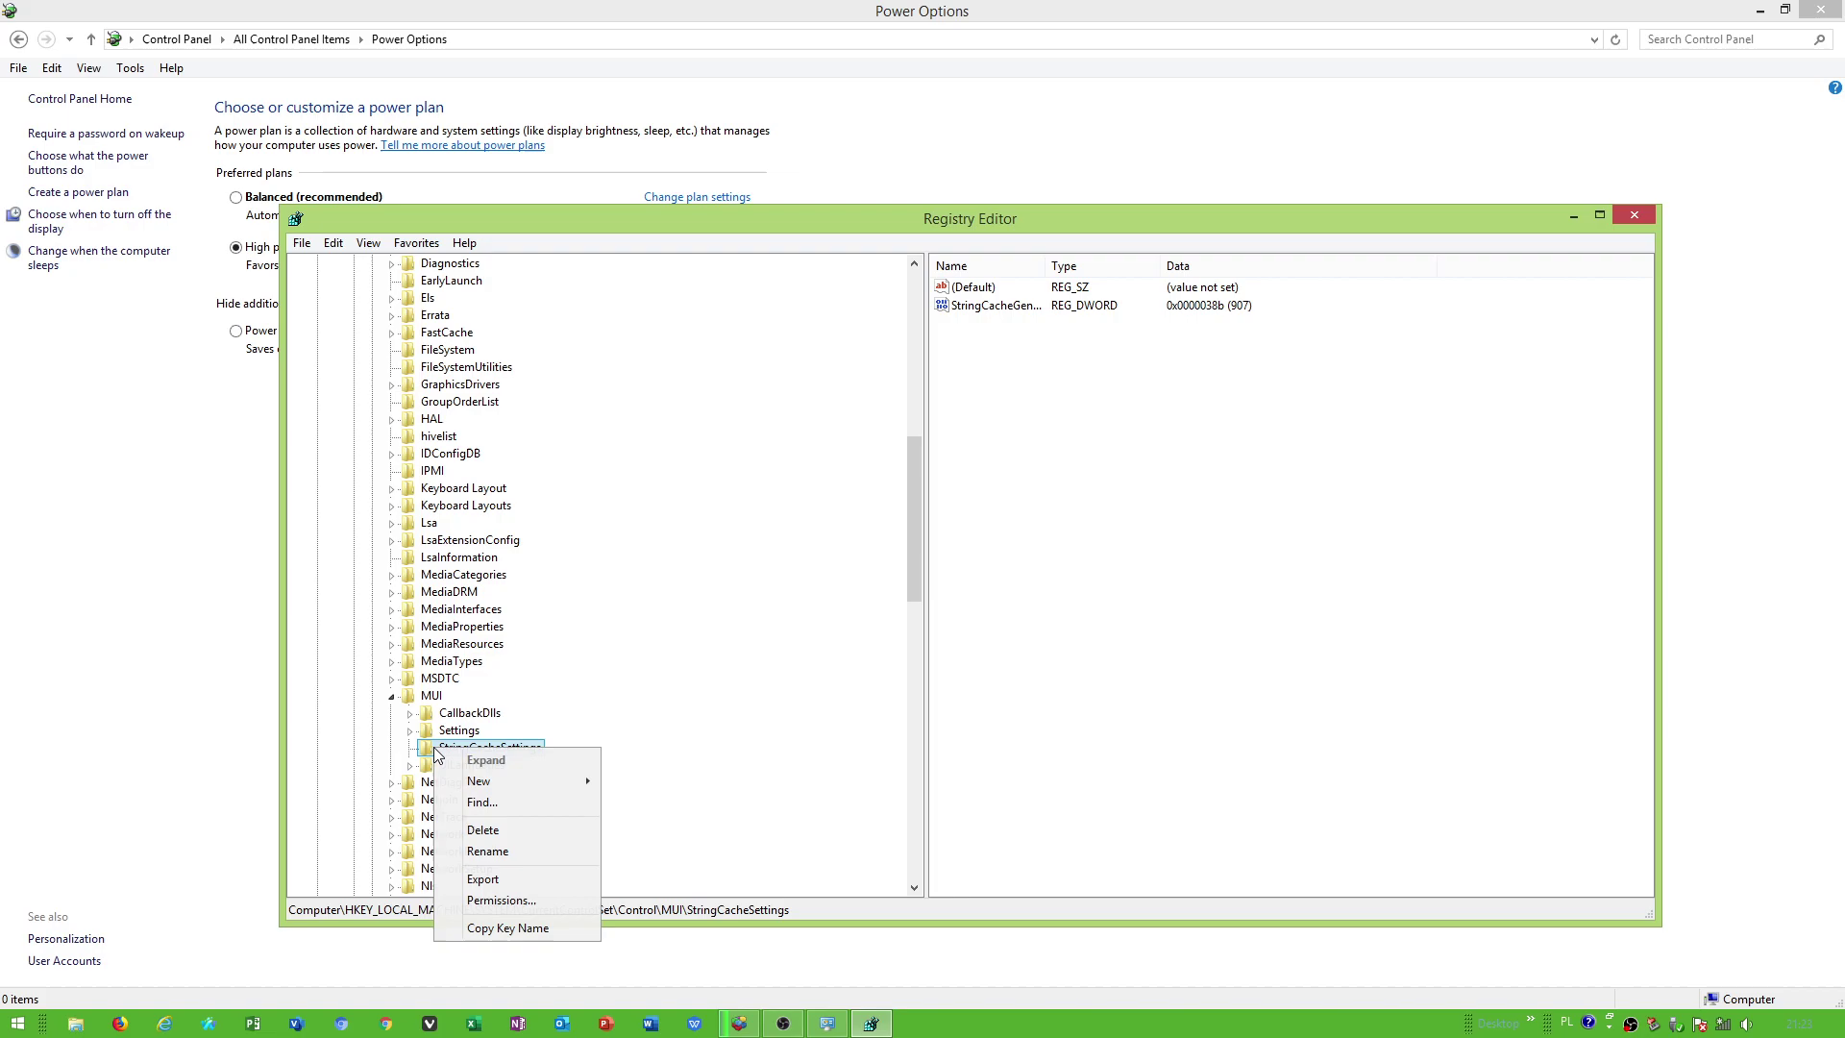
left_click(433, 697)
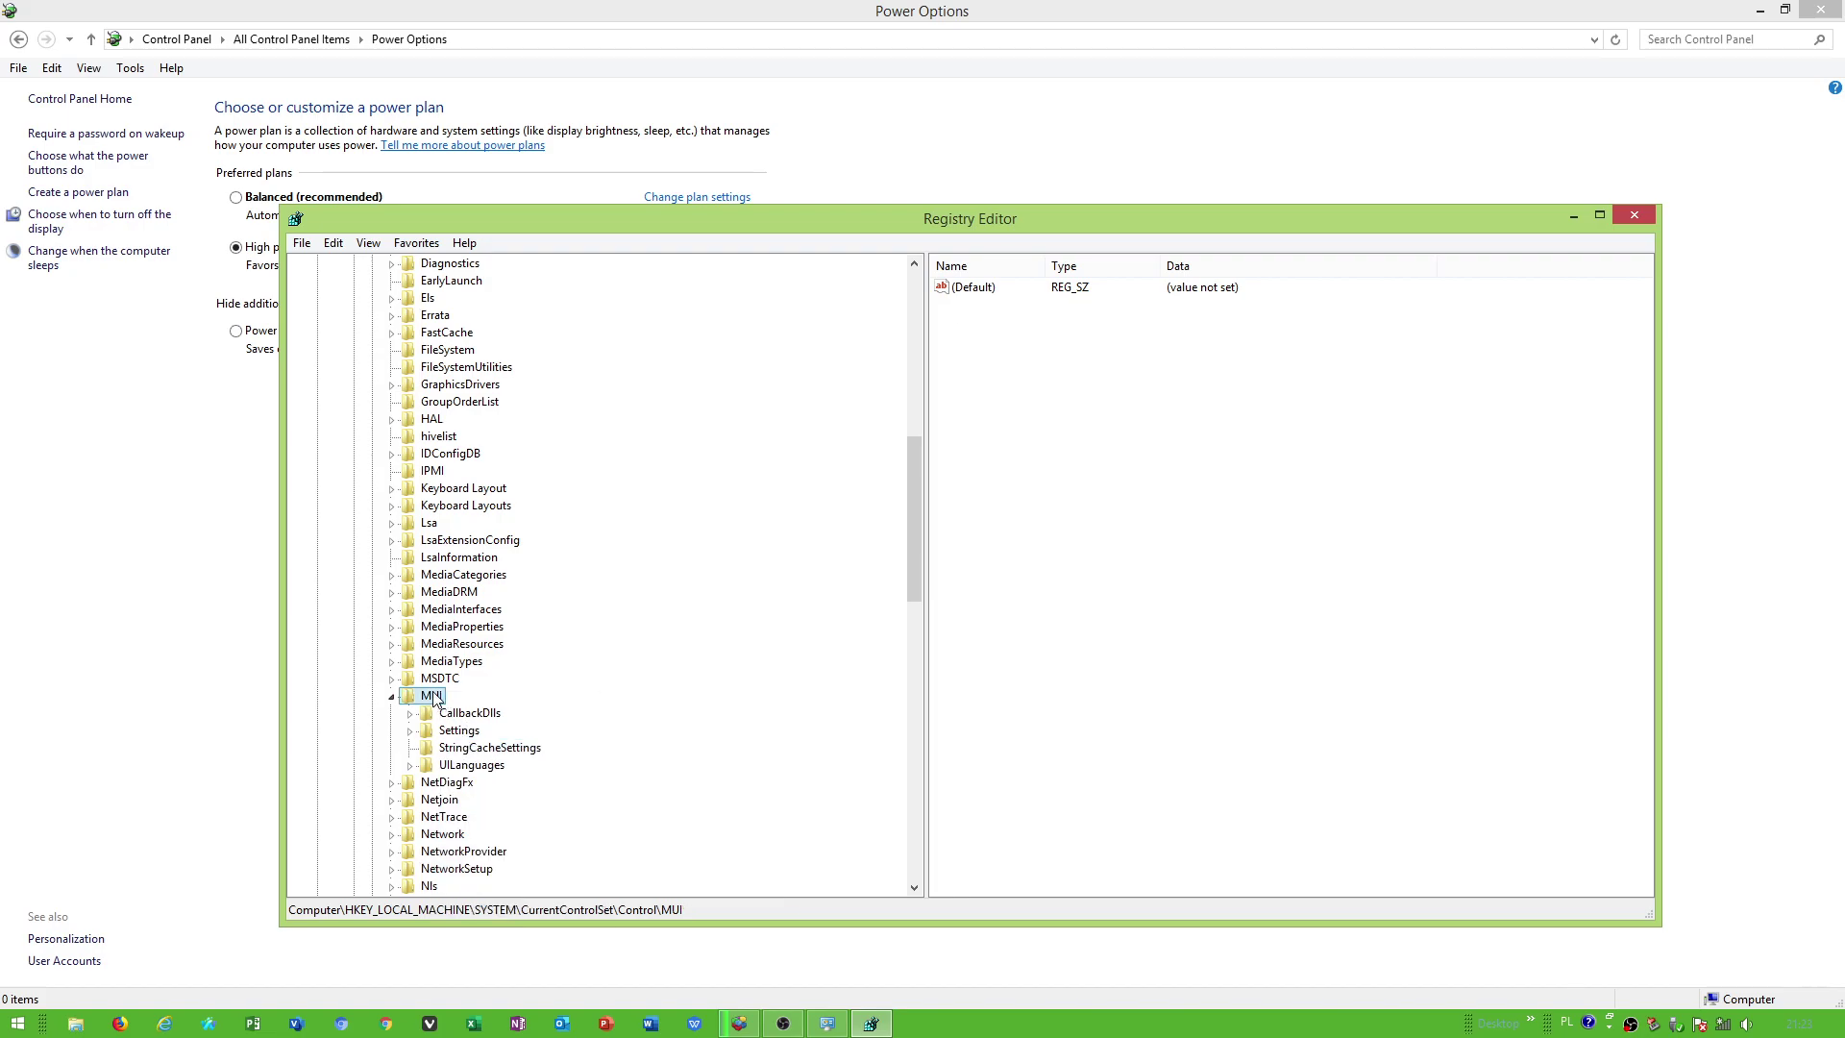
right_click(437, 698)
mouse_move(511, 726)
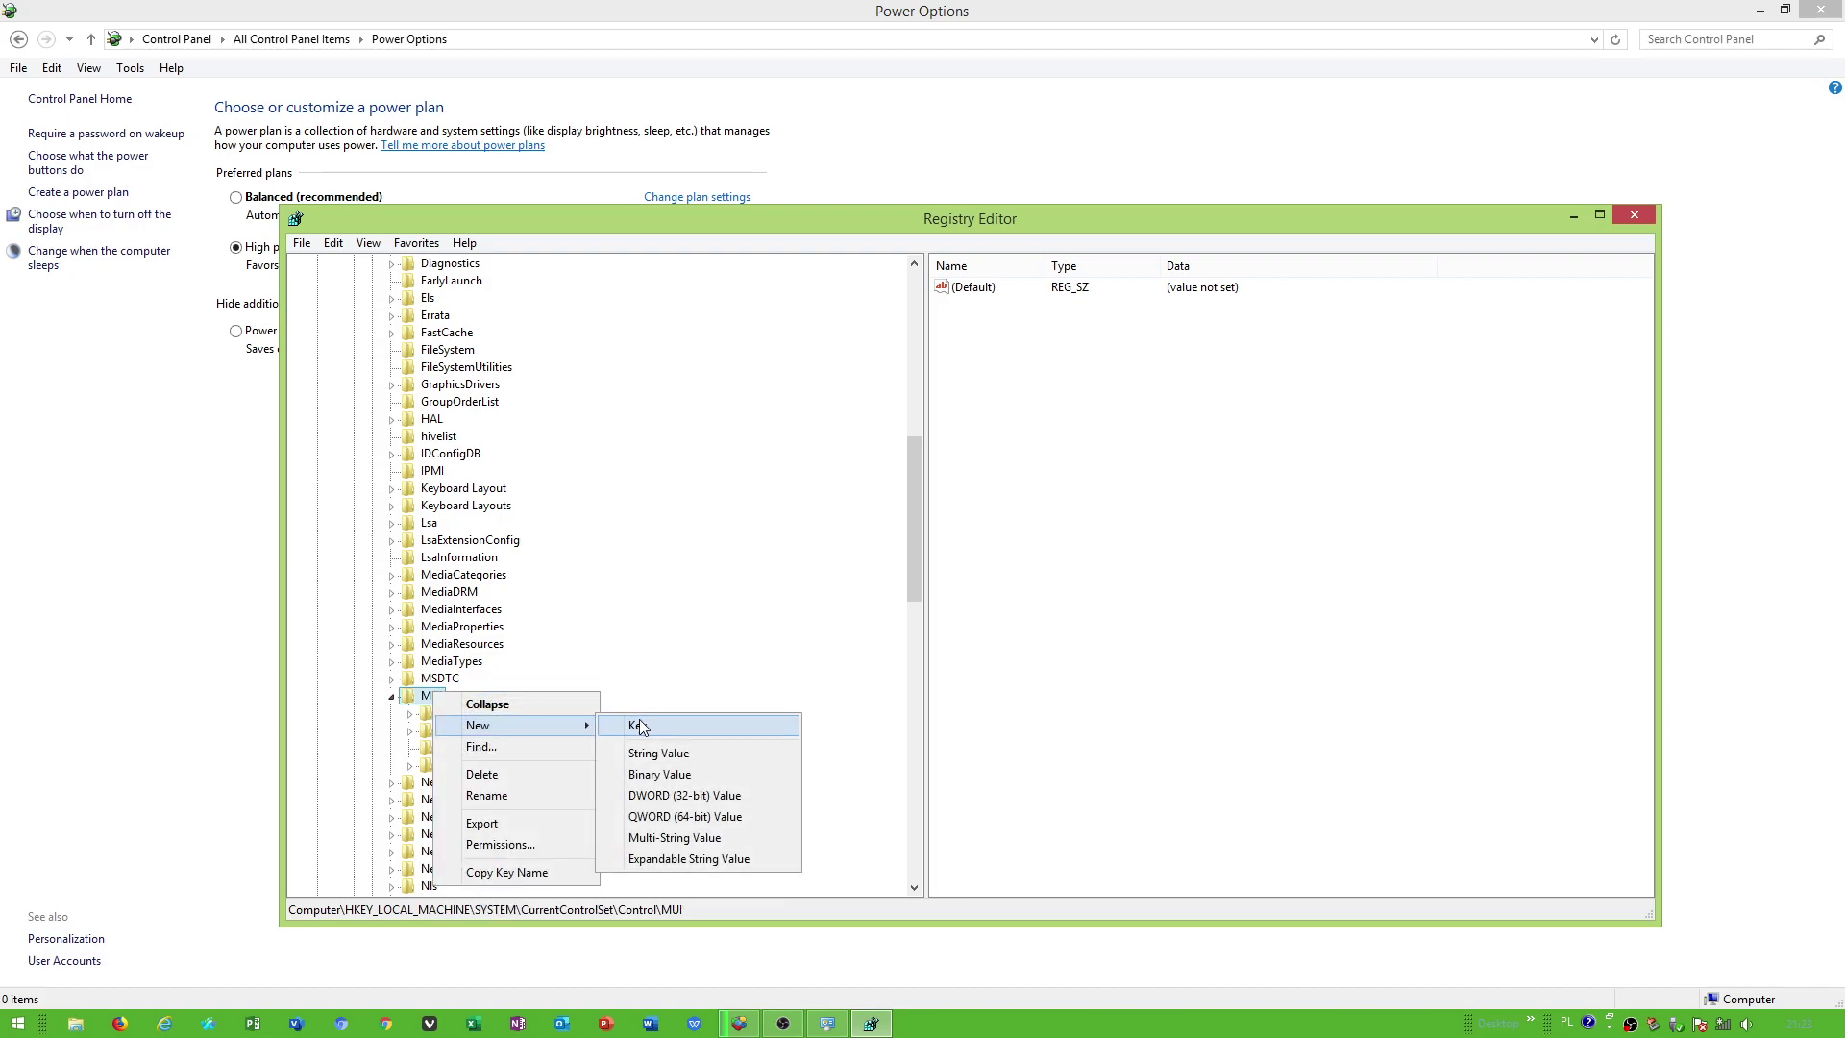
left_click(640, 729)
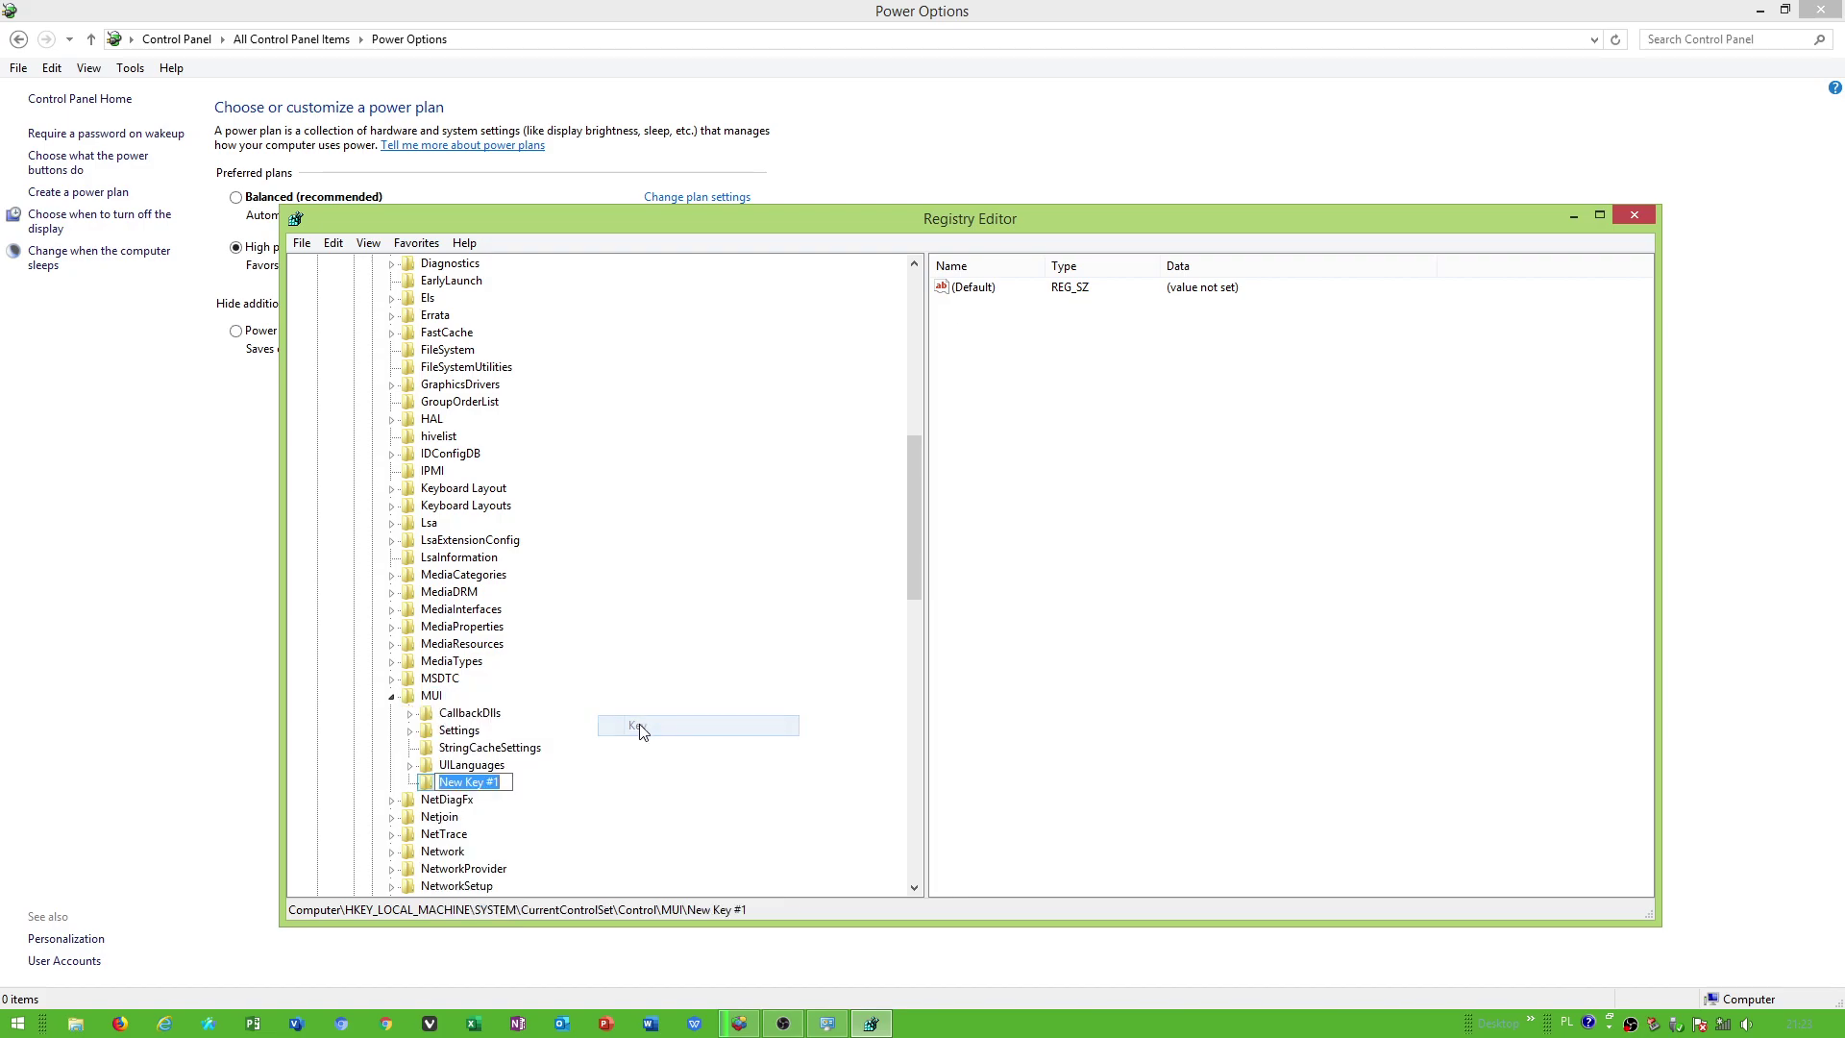
right_click(467, 783)
left_click(519, 870)
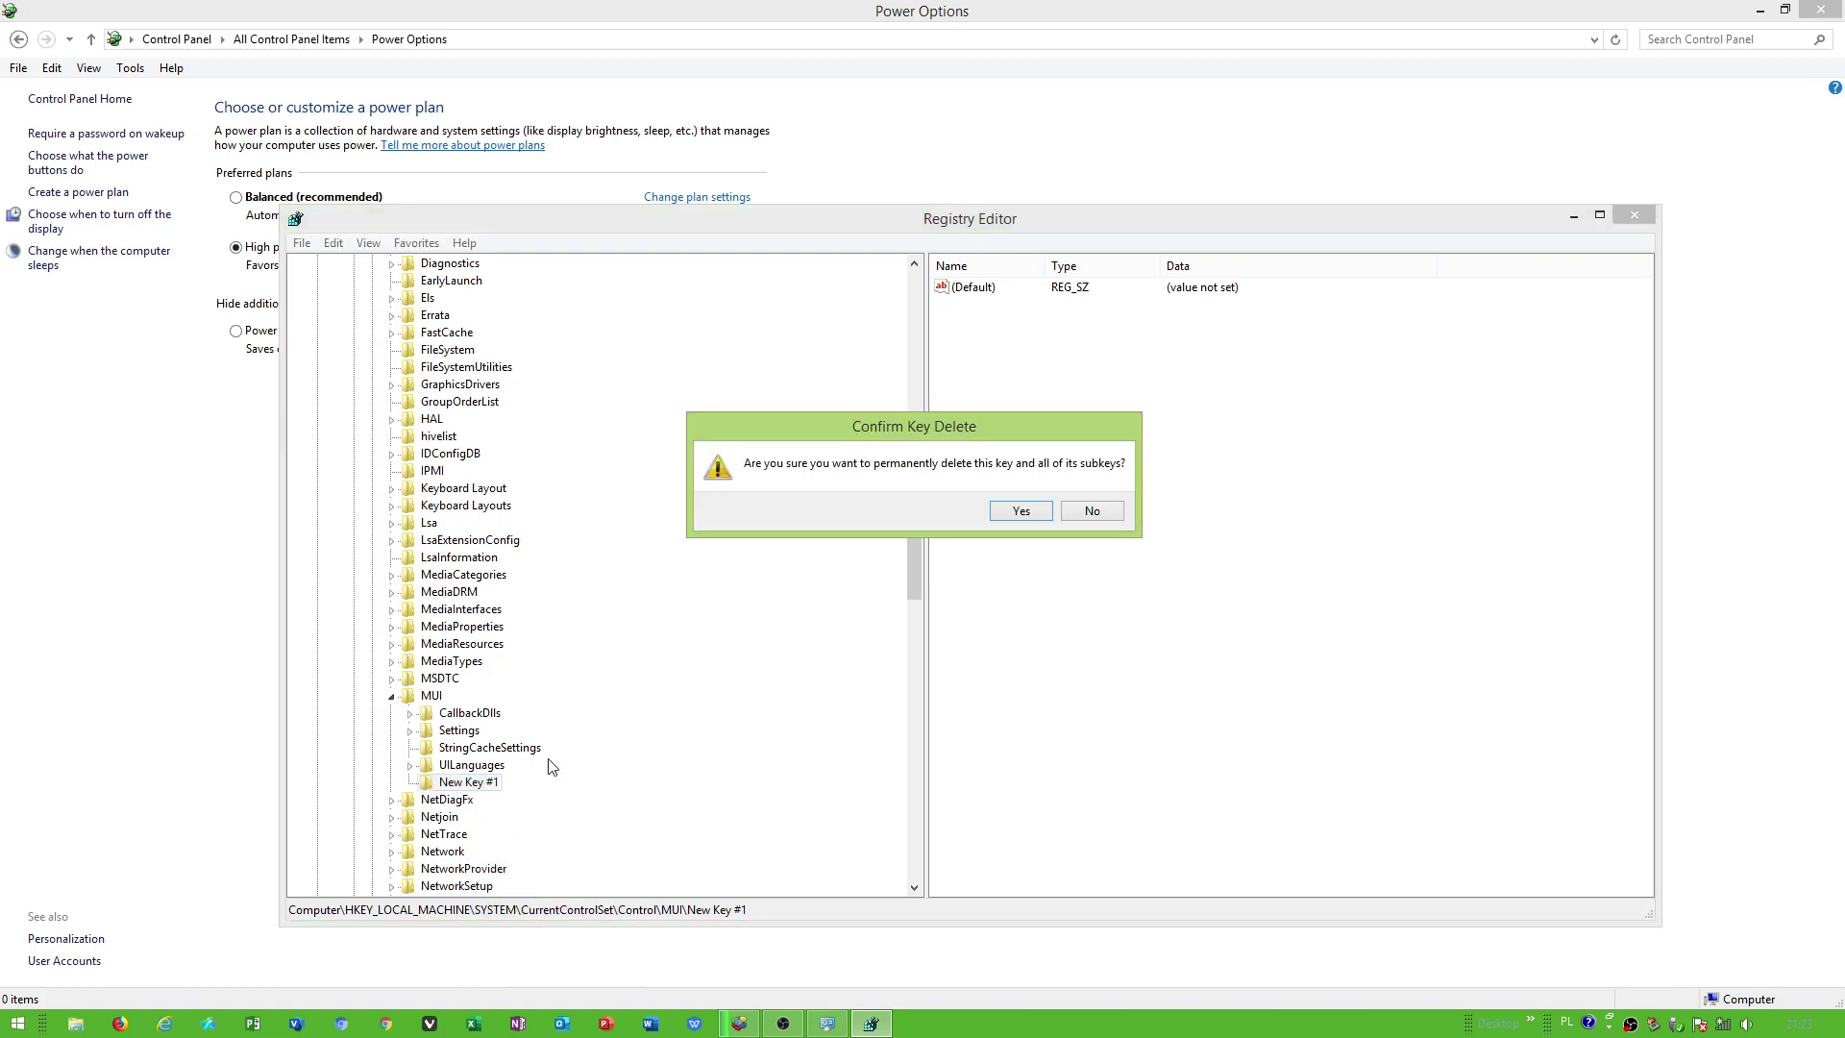
left_click(1021, 510)
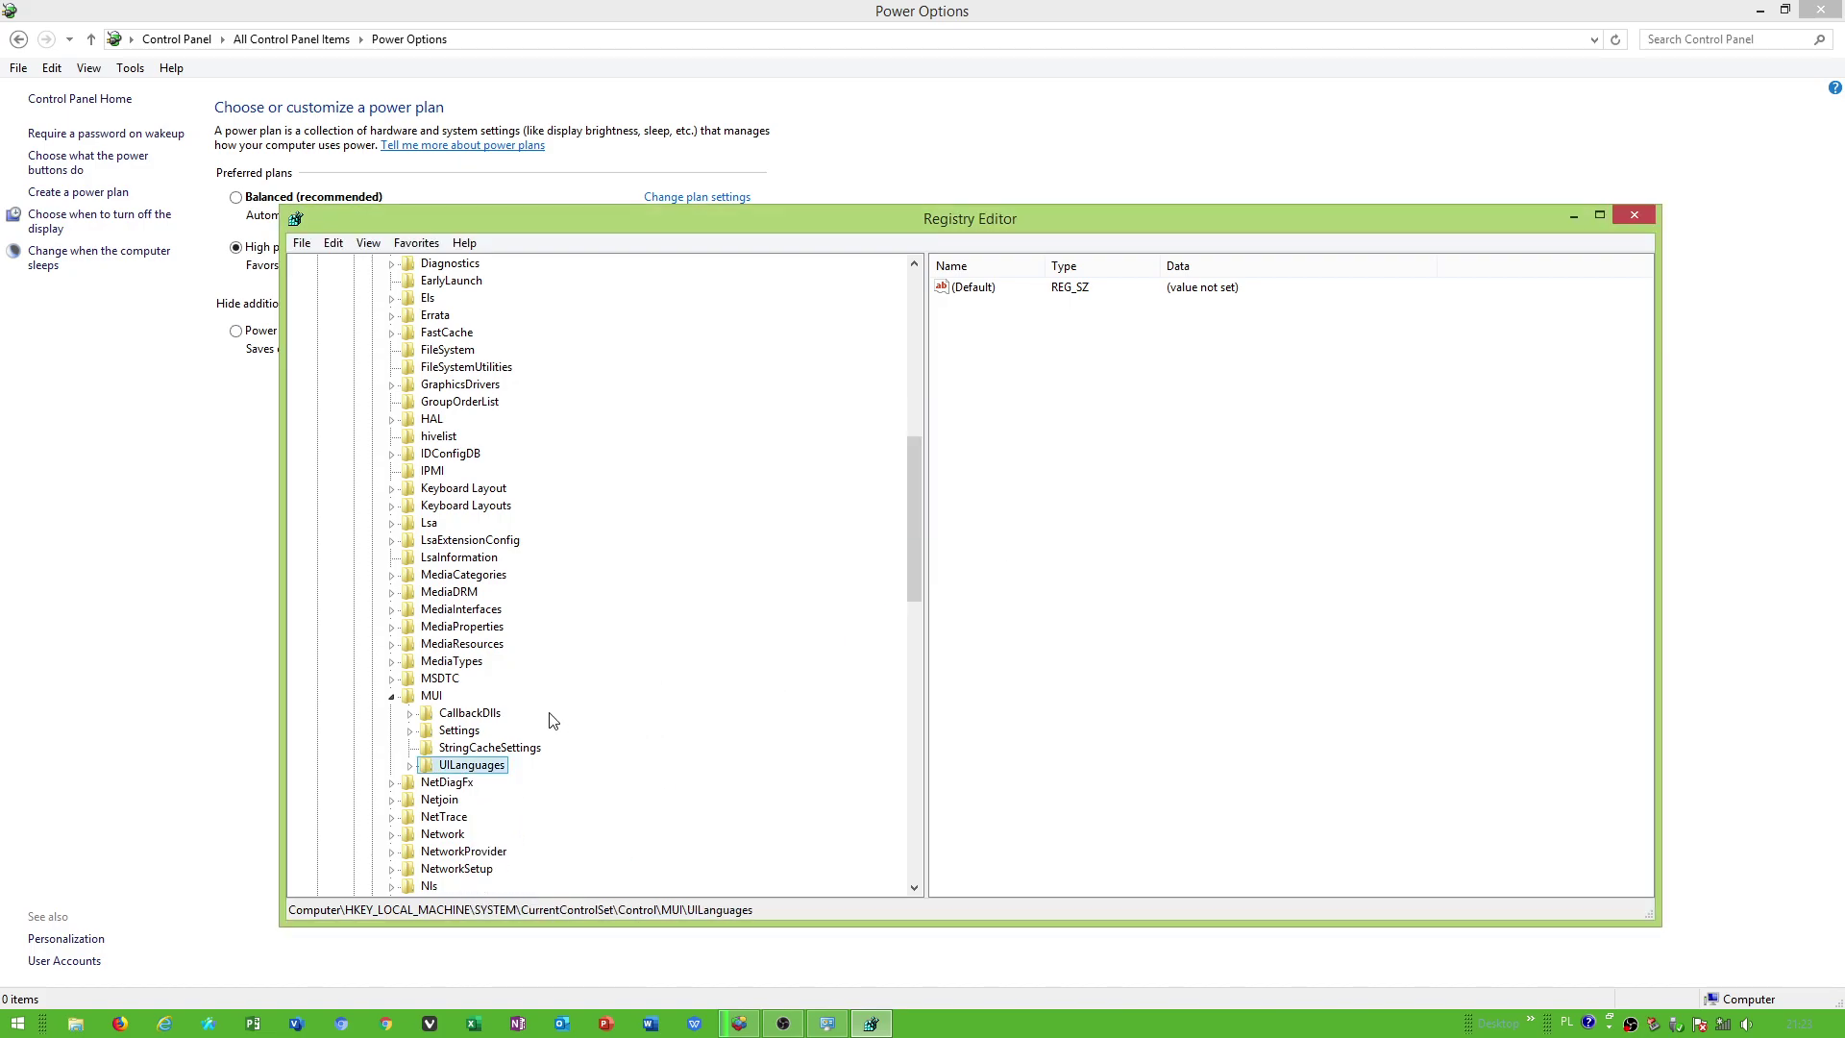
left_click(479, 747)
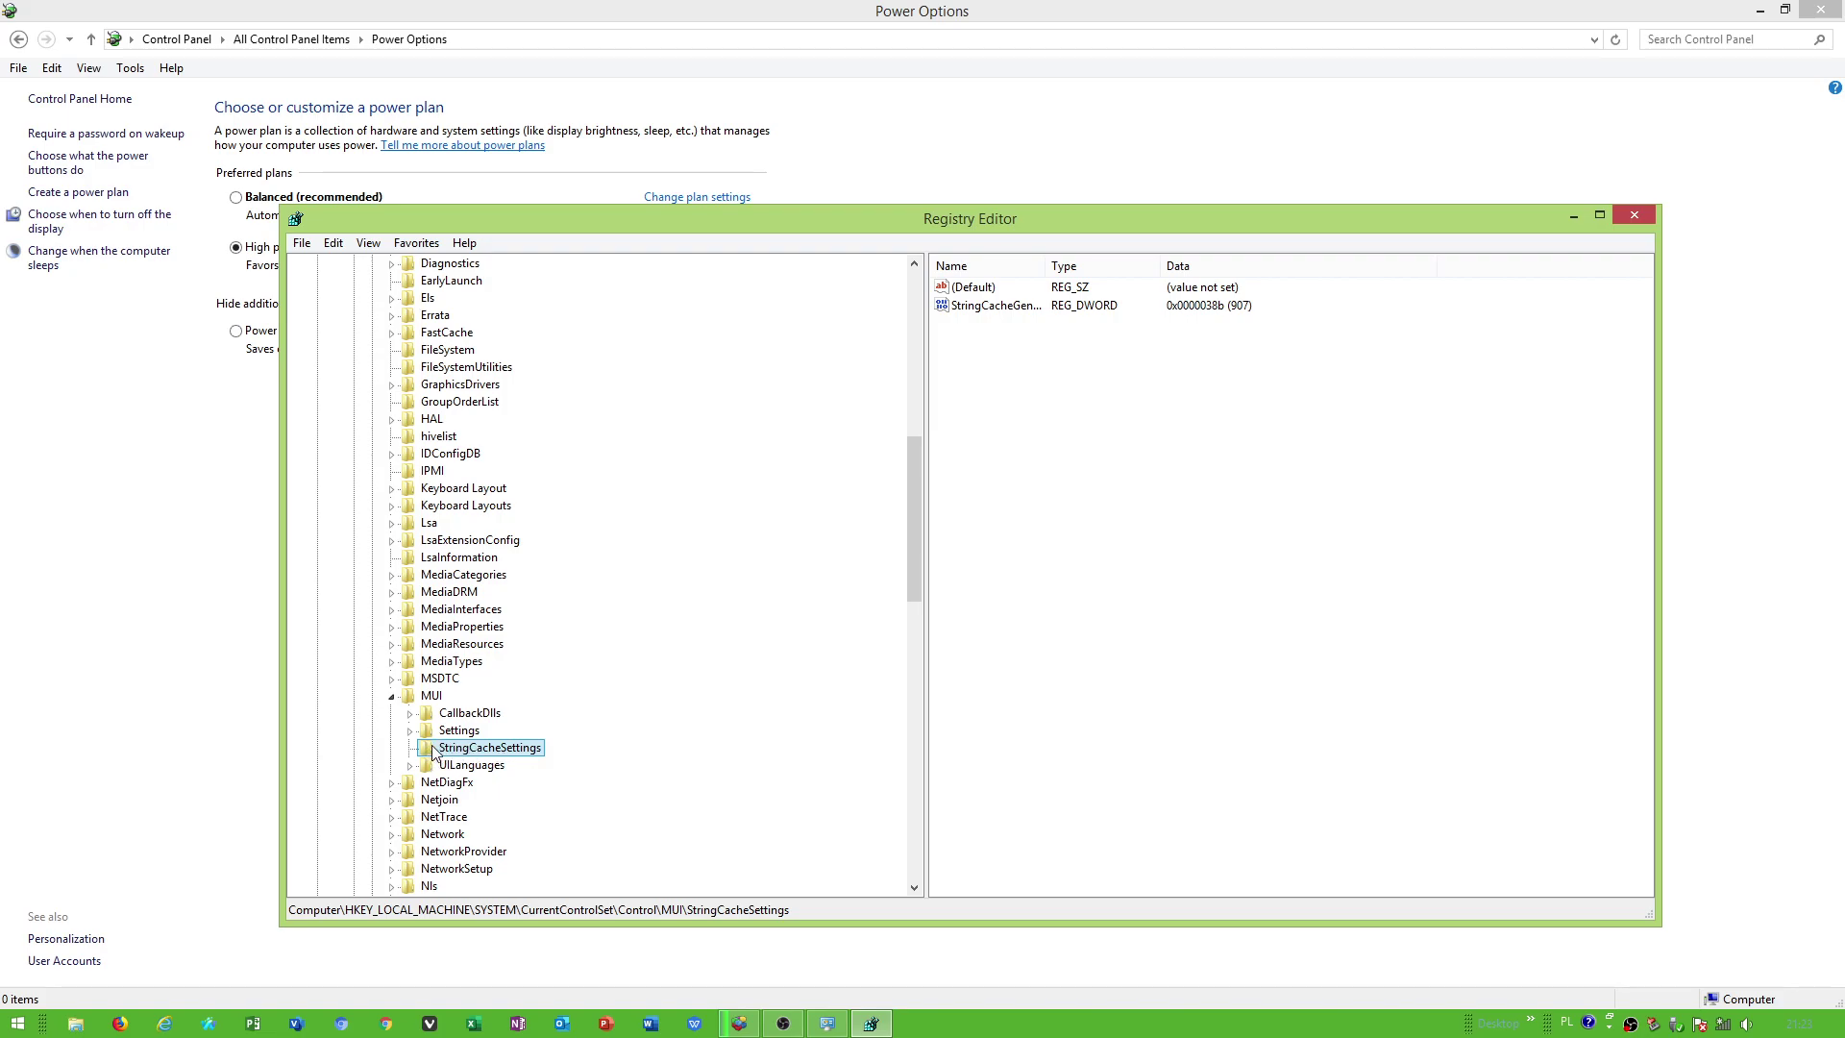
- Widen the Name column to show StringCacheGeneration in full, cancelling the New menu and rename
right_click(984, 383)
mouse_move(1024, 394)
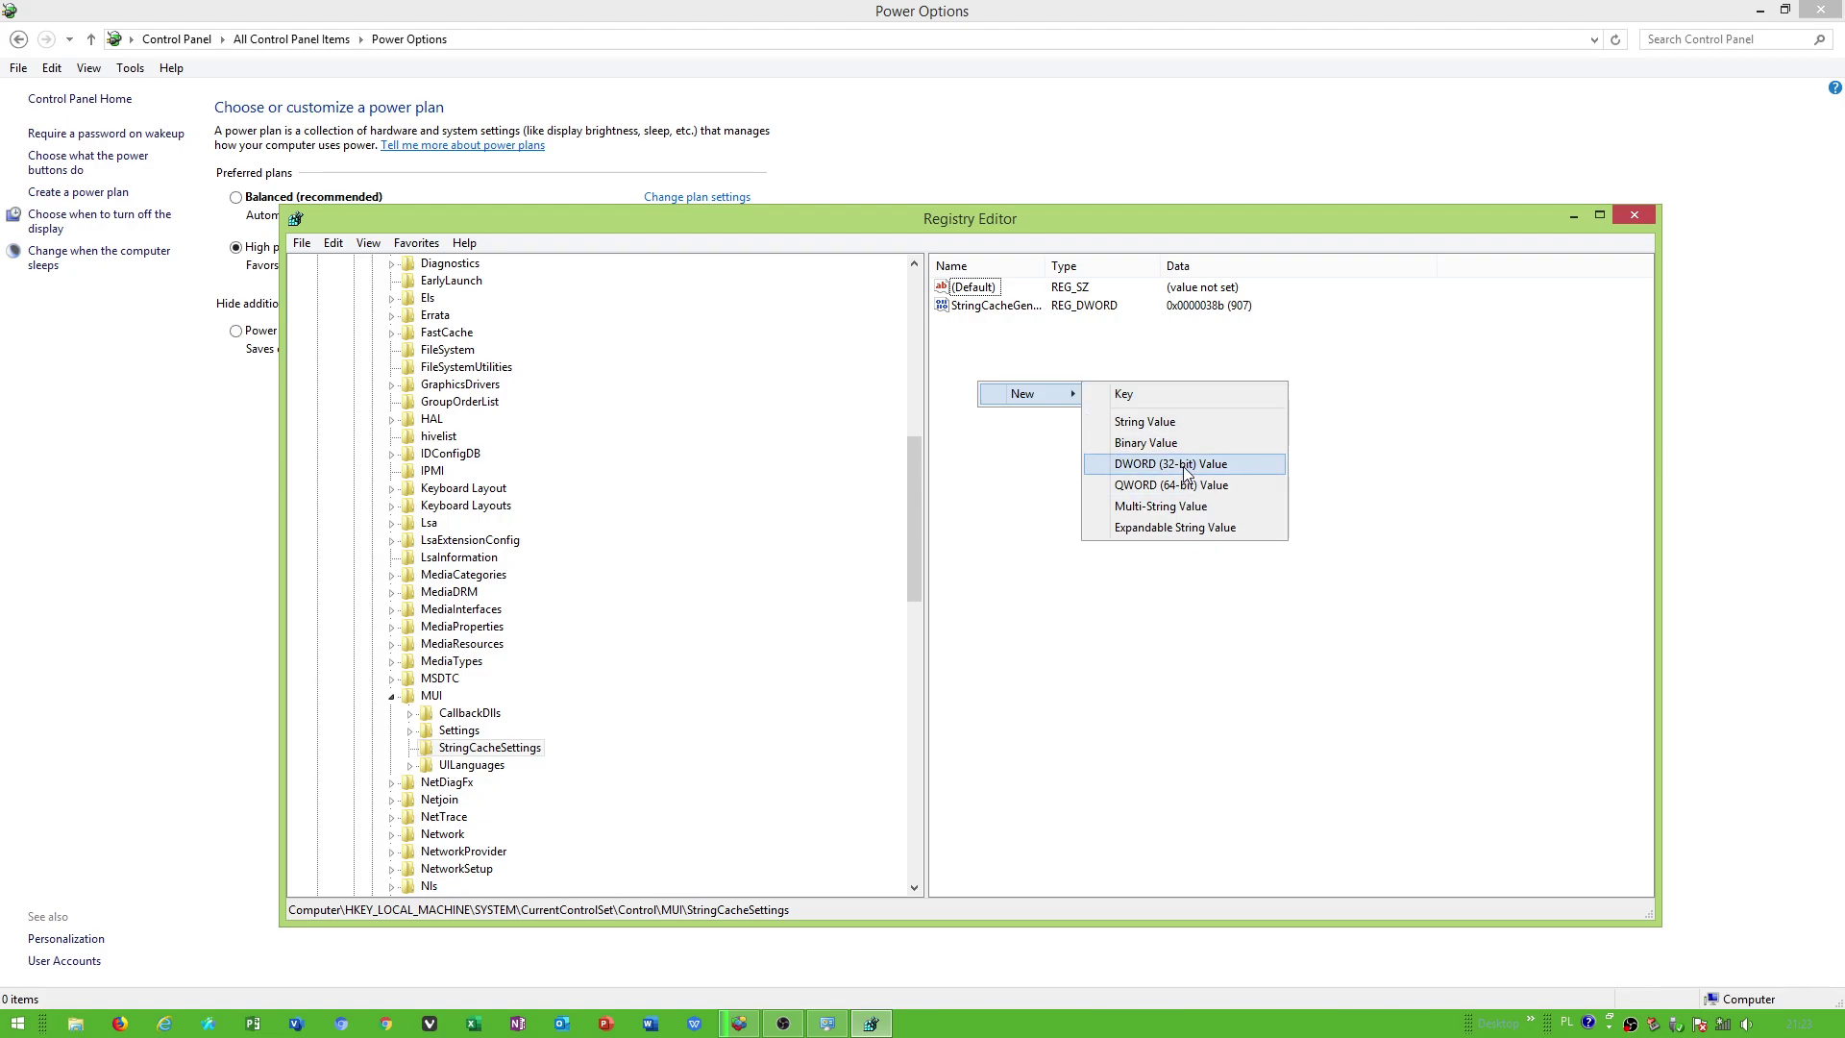
left_click(1044, 488)
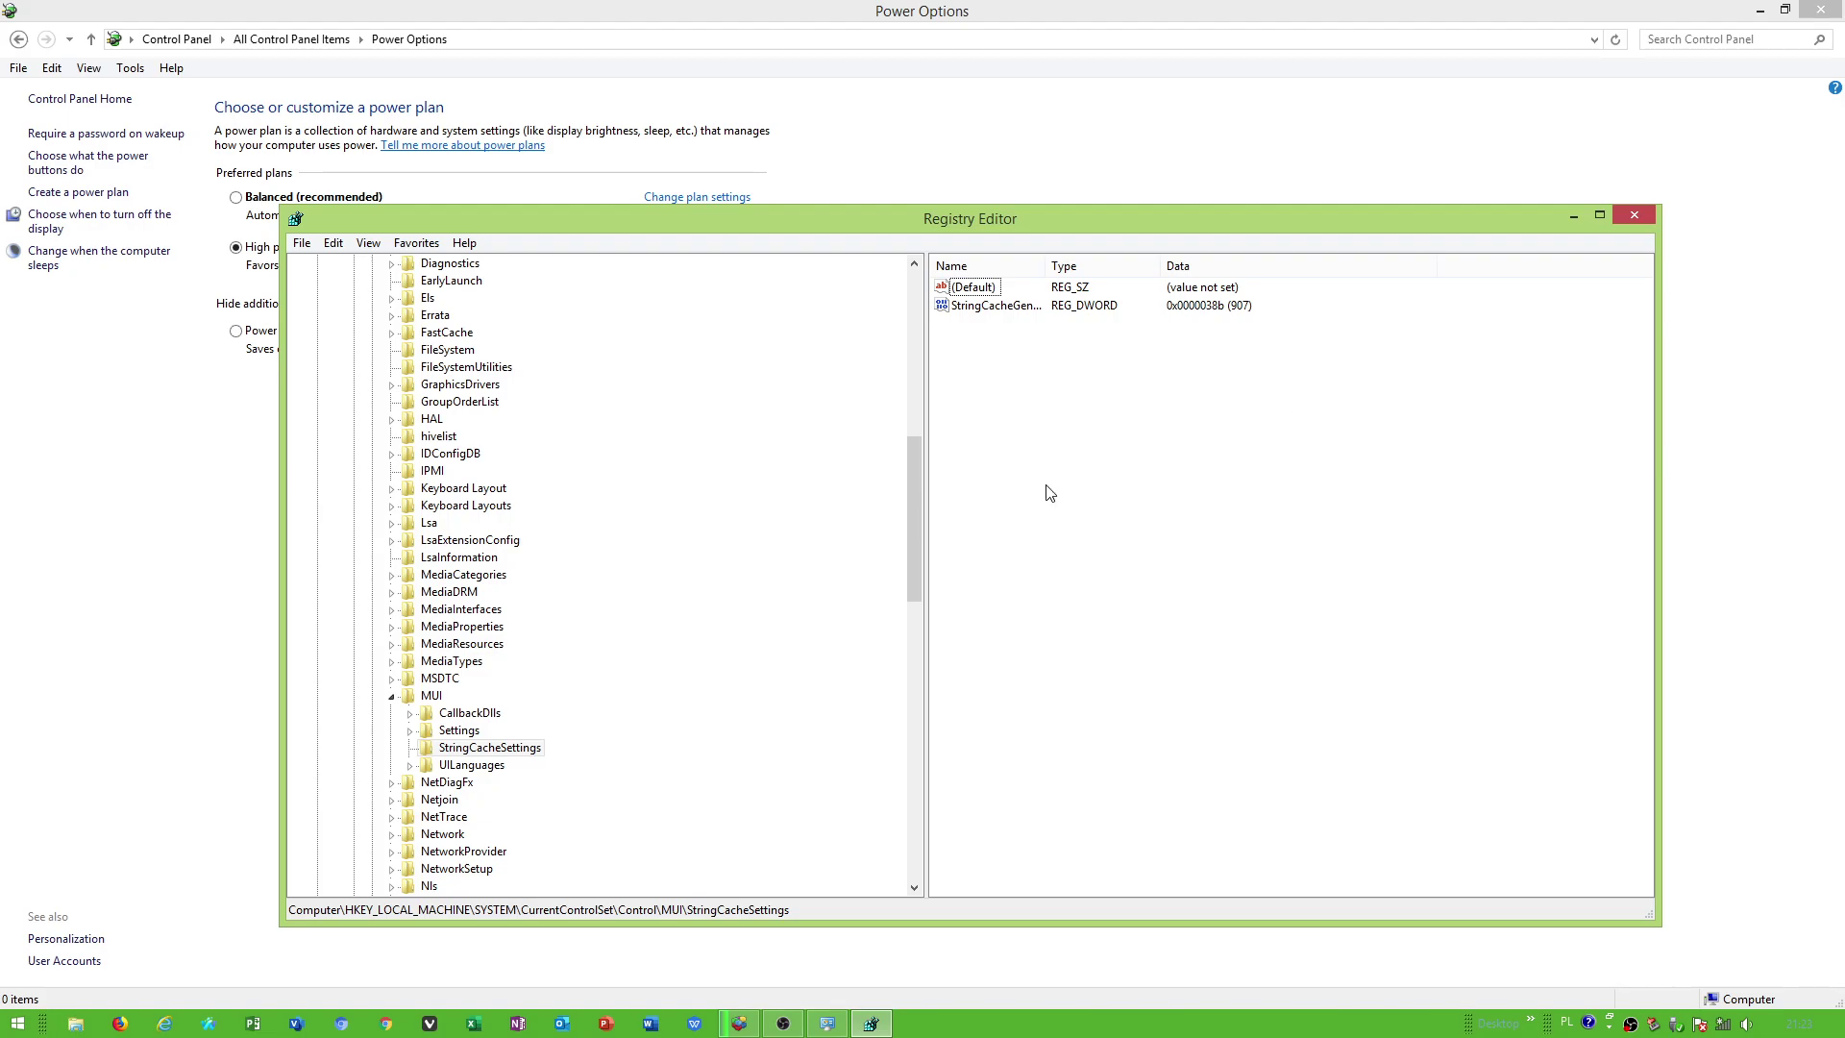
left_click_drag(1052, 264, 1272, 264)
right_click(1004, 308)
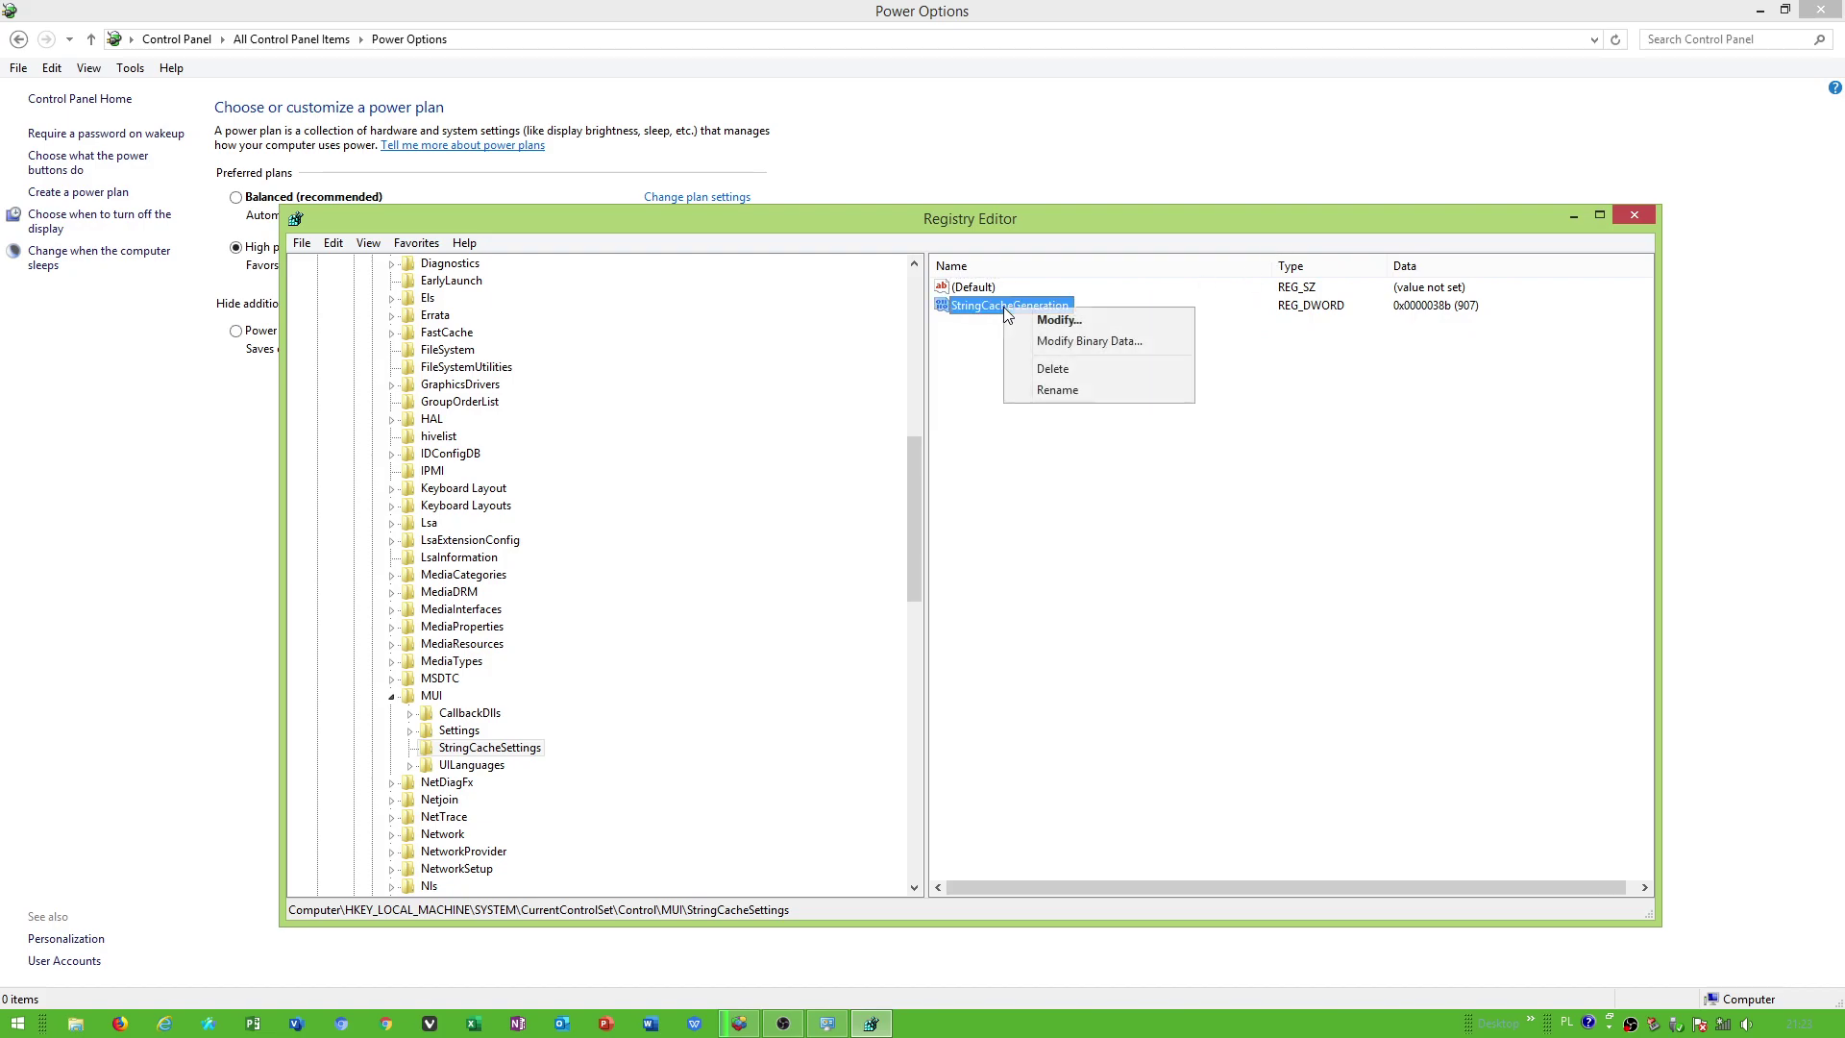
left_click(1069, 392)
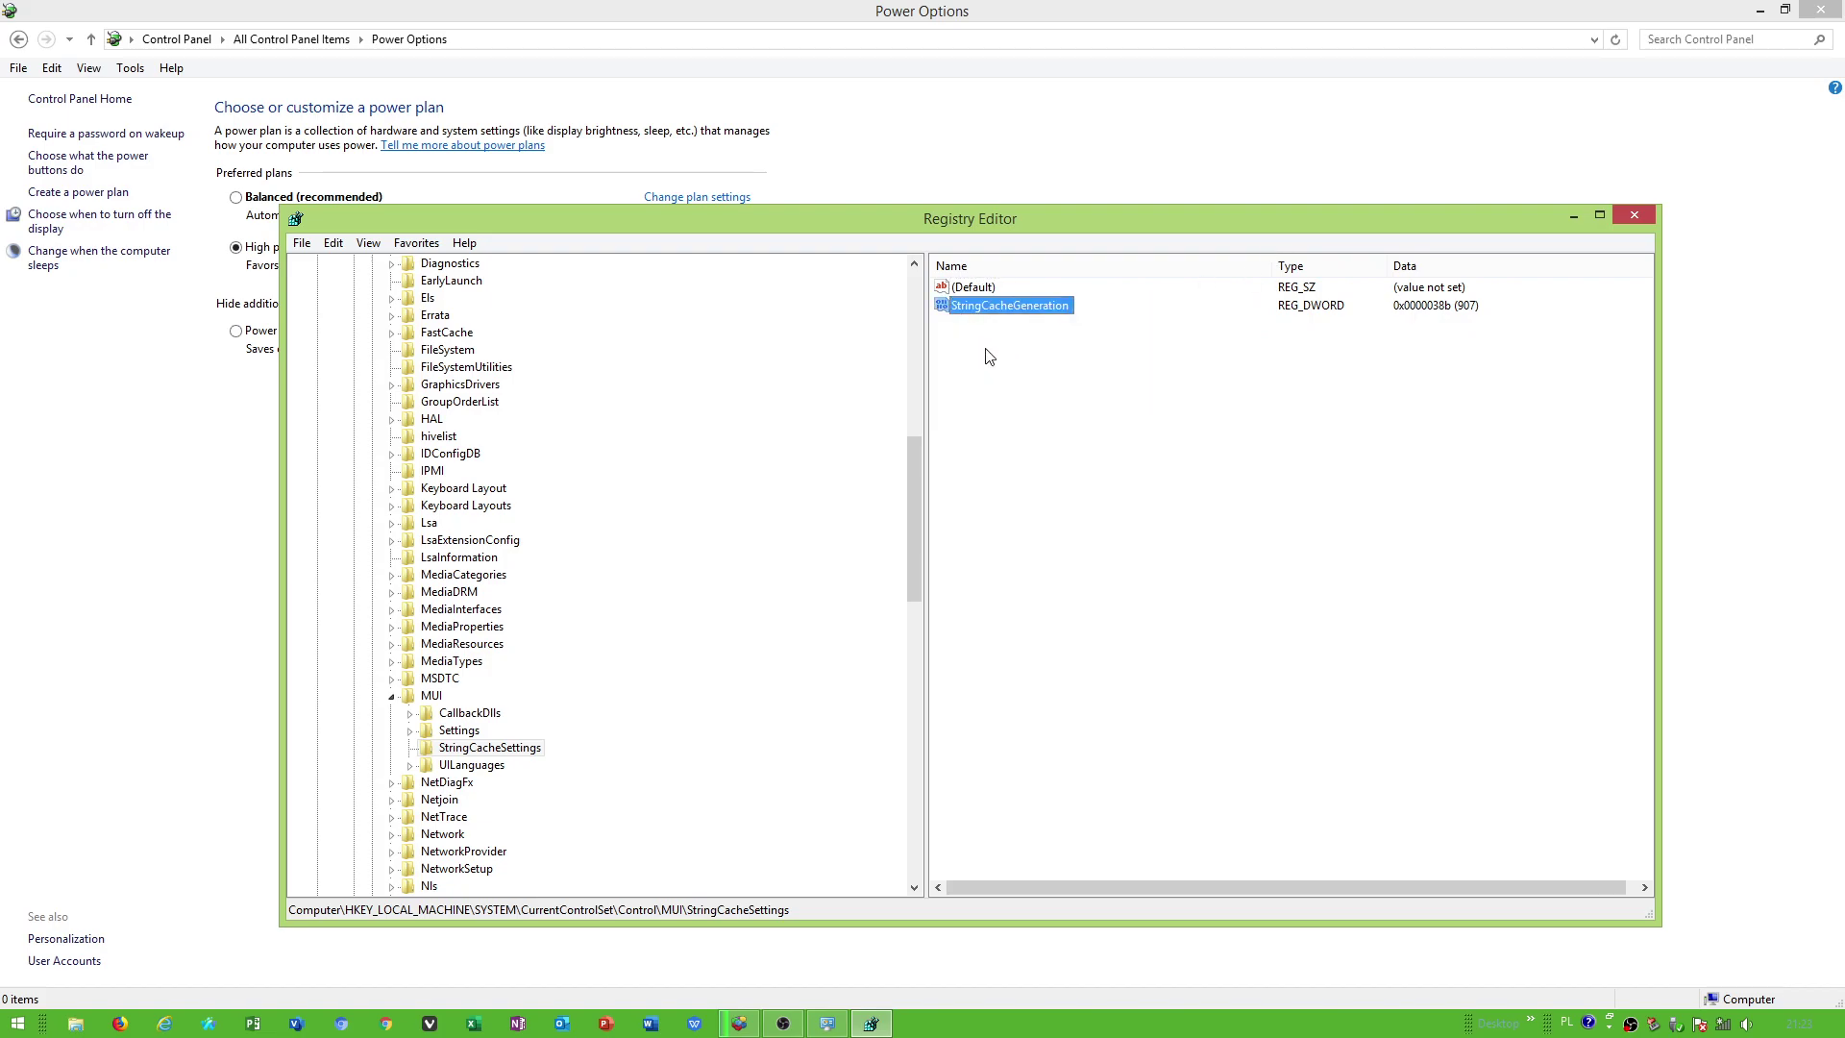
left_click(1008, 371)
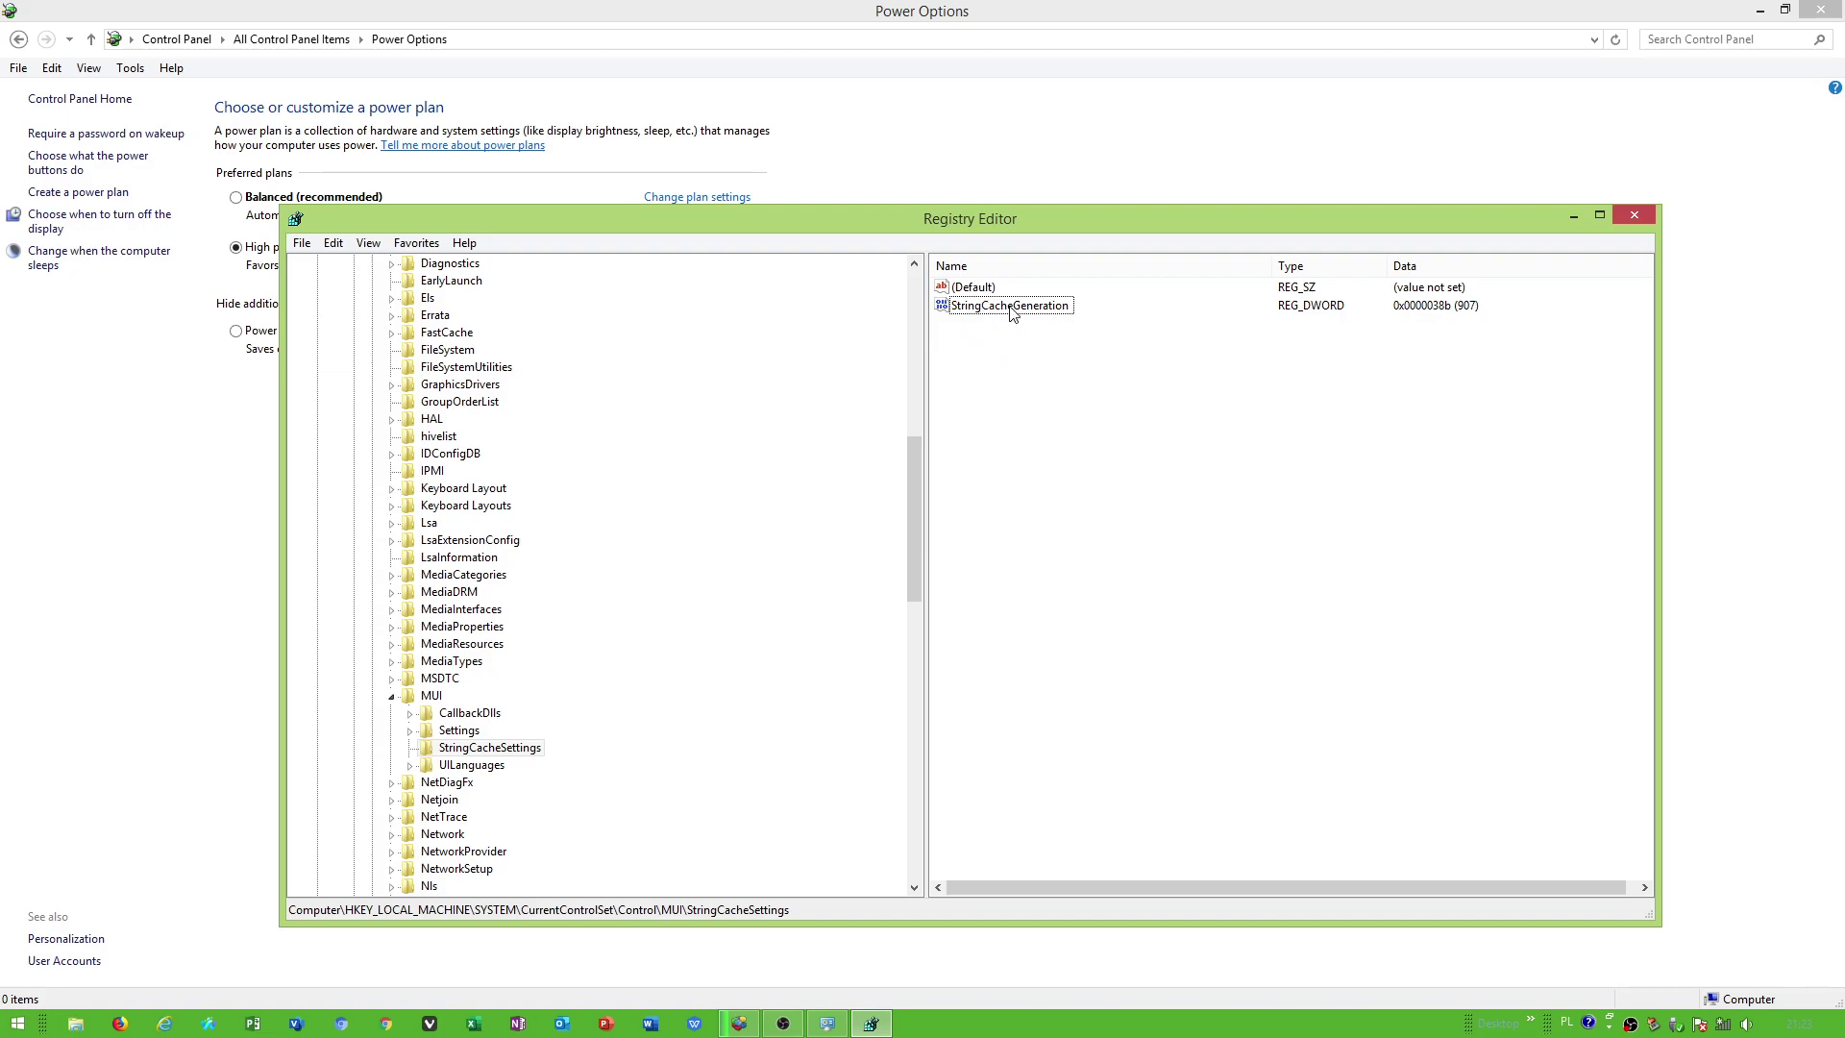
- Confirm StringCacheGeneration as hexadecimal 38b (907), then close Registry Editor
double_click(1010, 306)
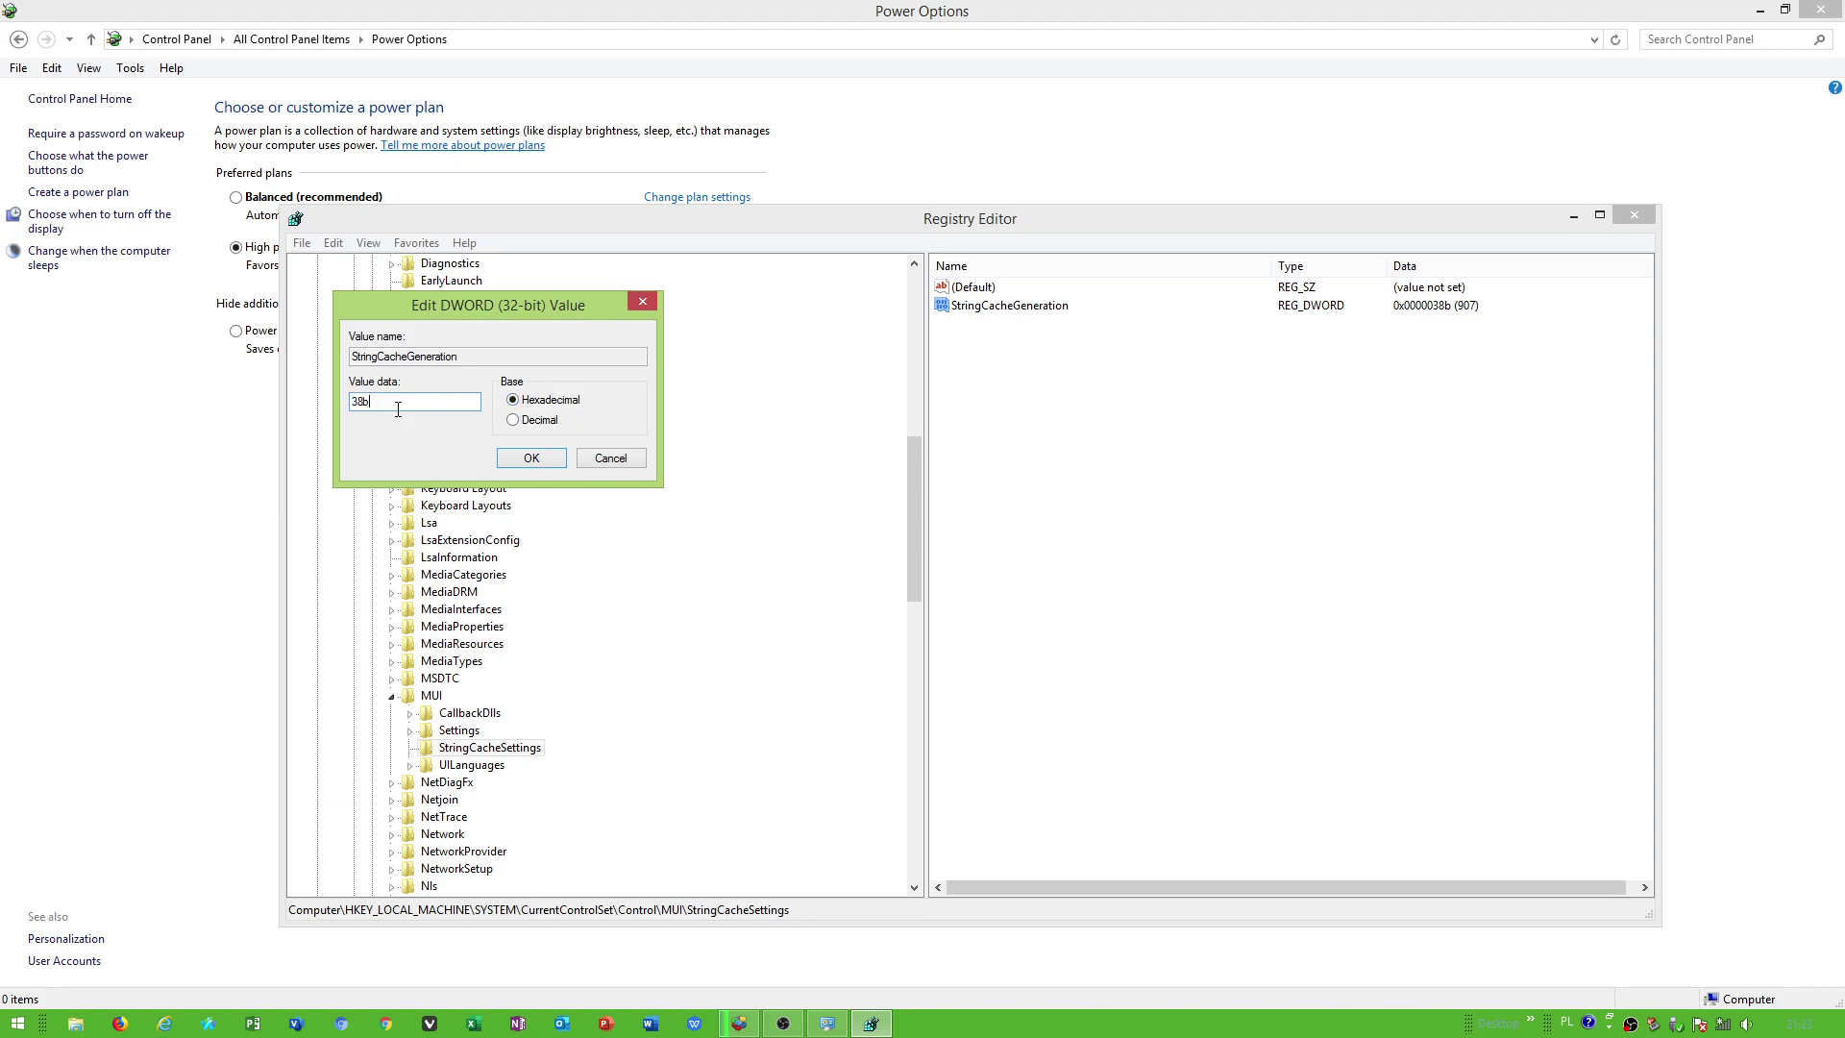
left_click(462, 409)
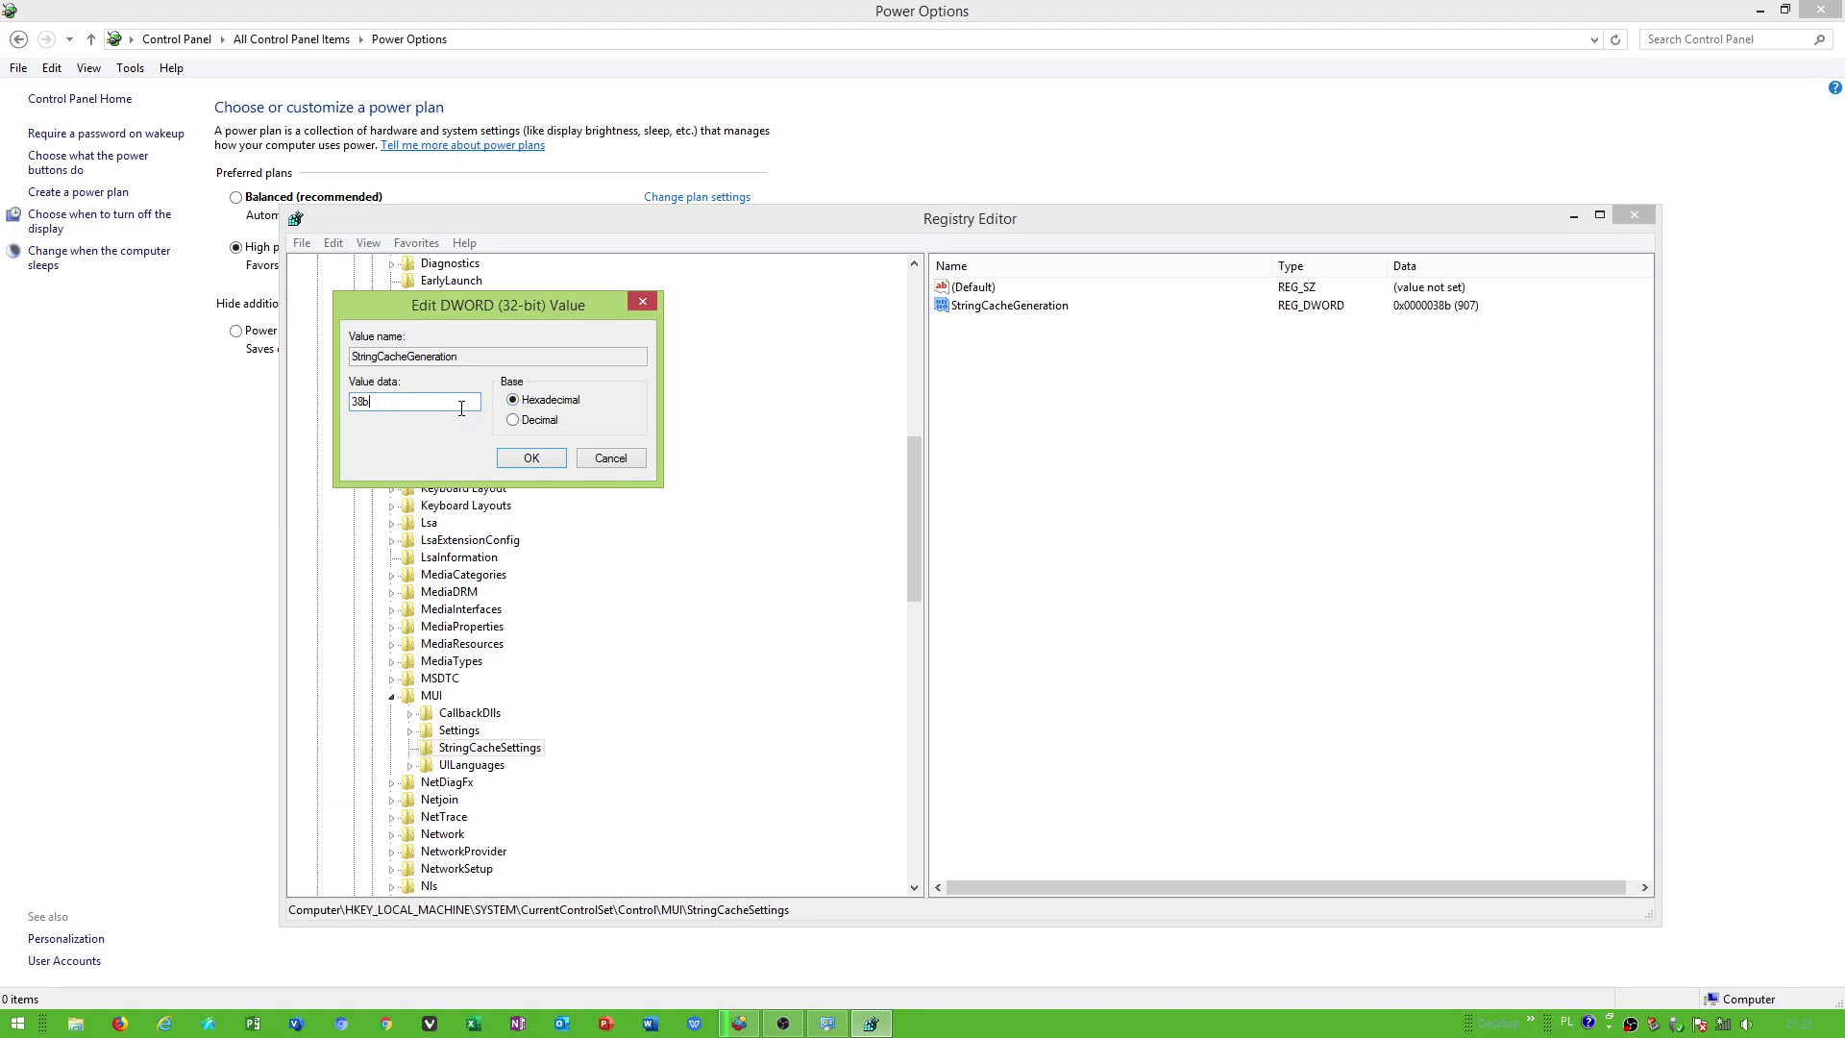
left_click(532, 459)
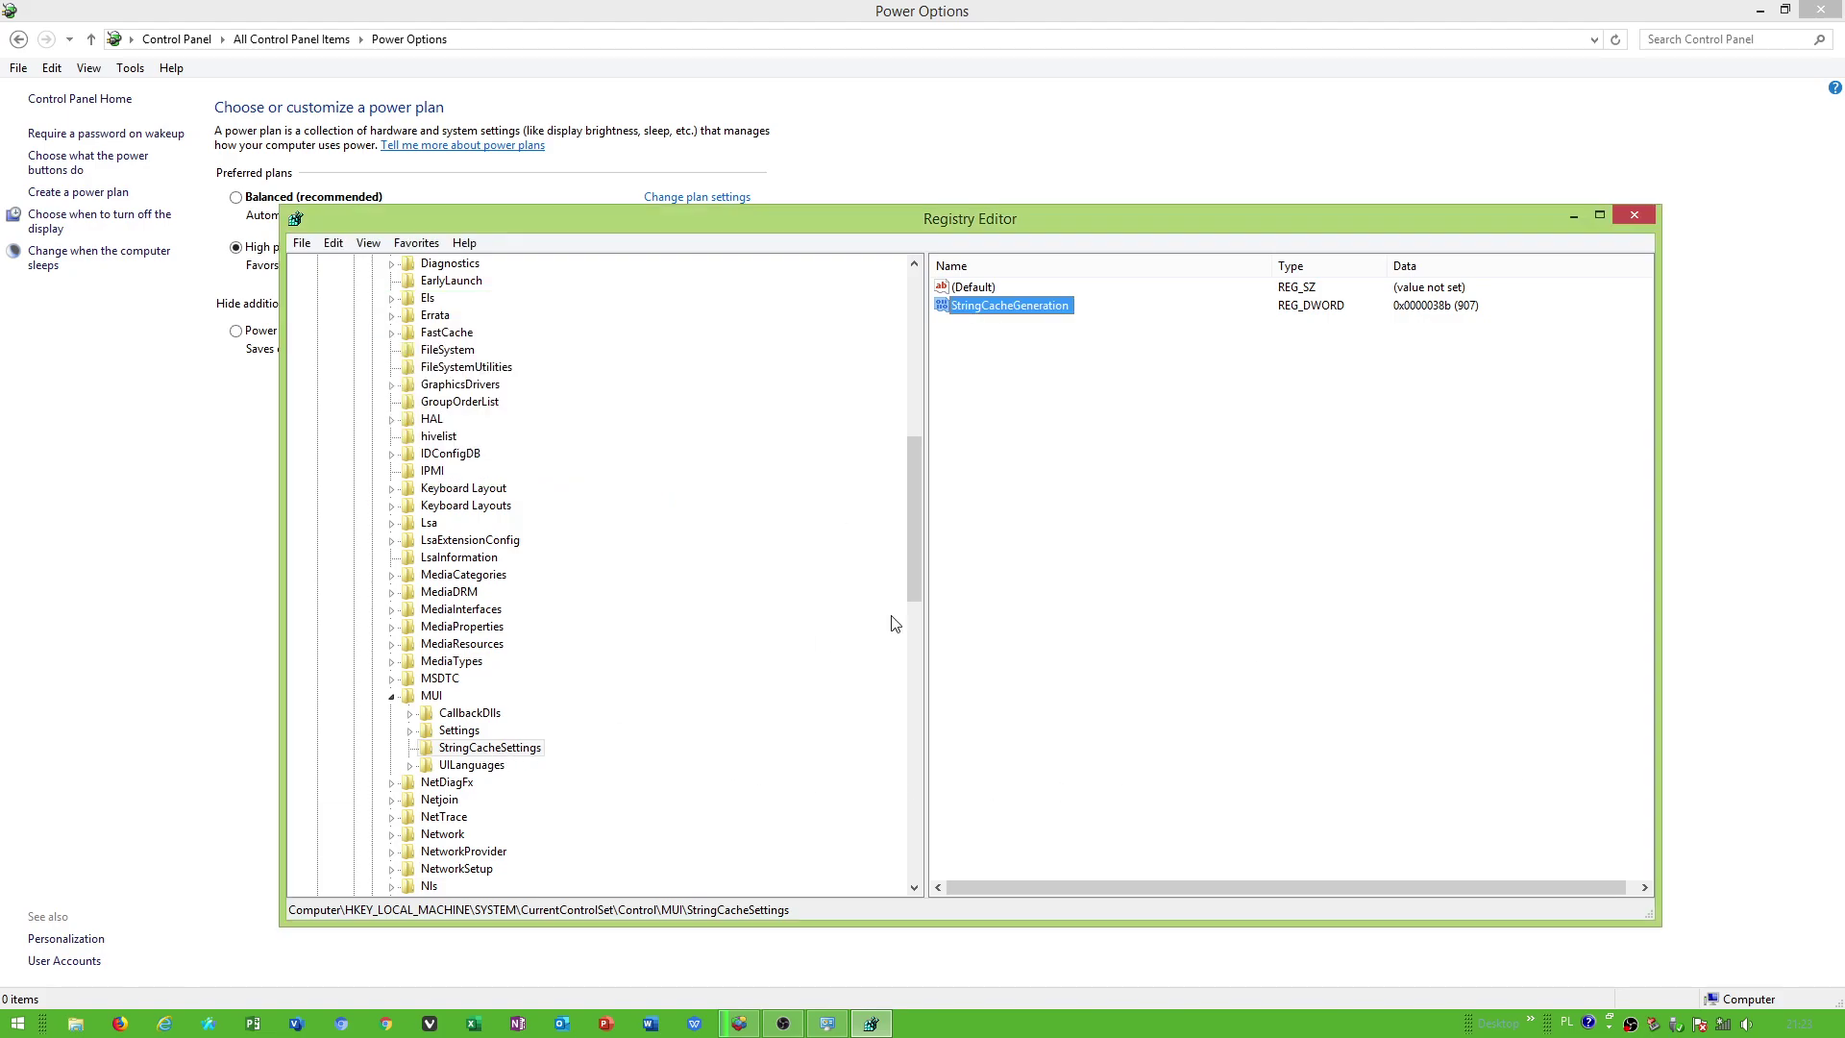
left_click(1640, 217)
left_click(697, 247)
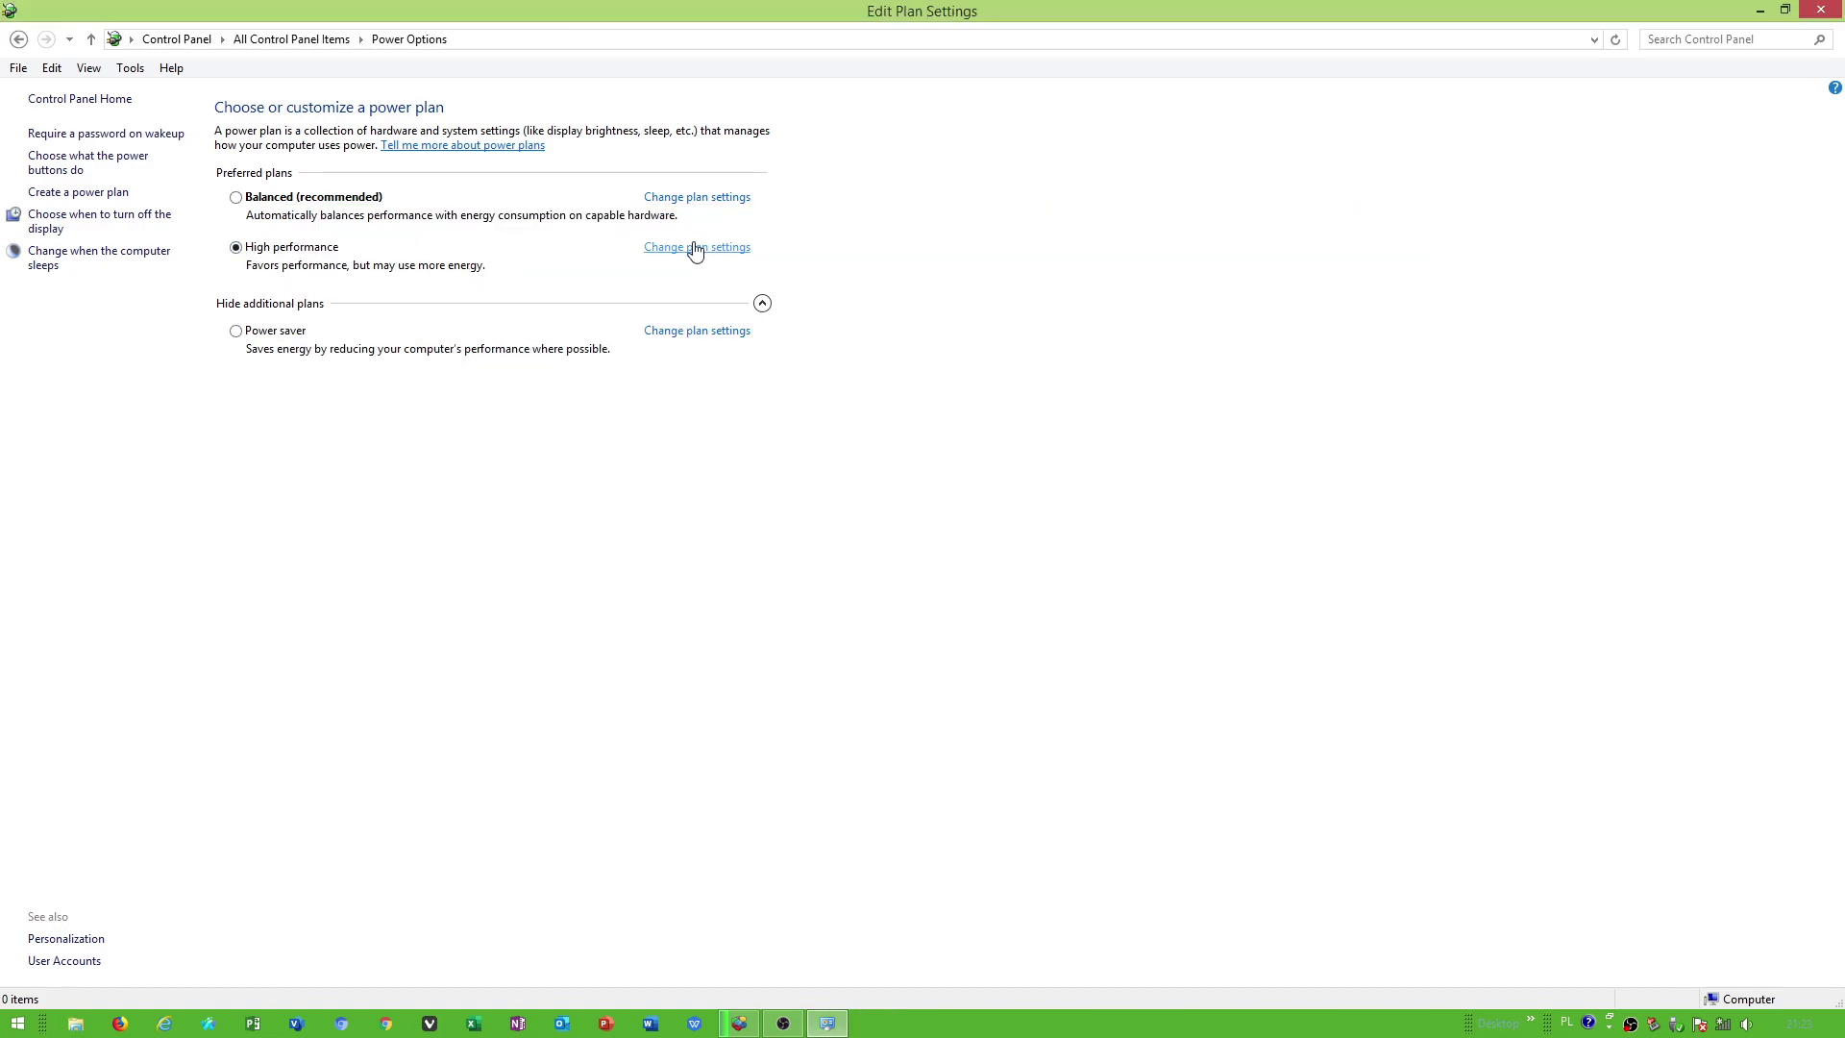
left_click(684, 274)
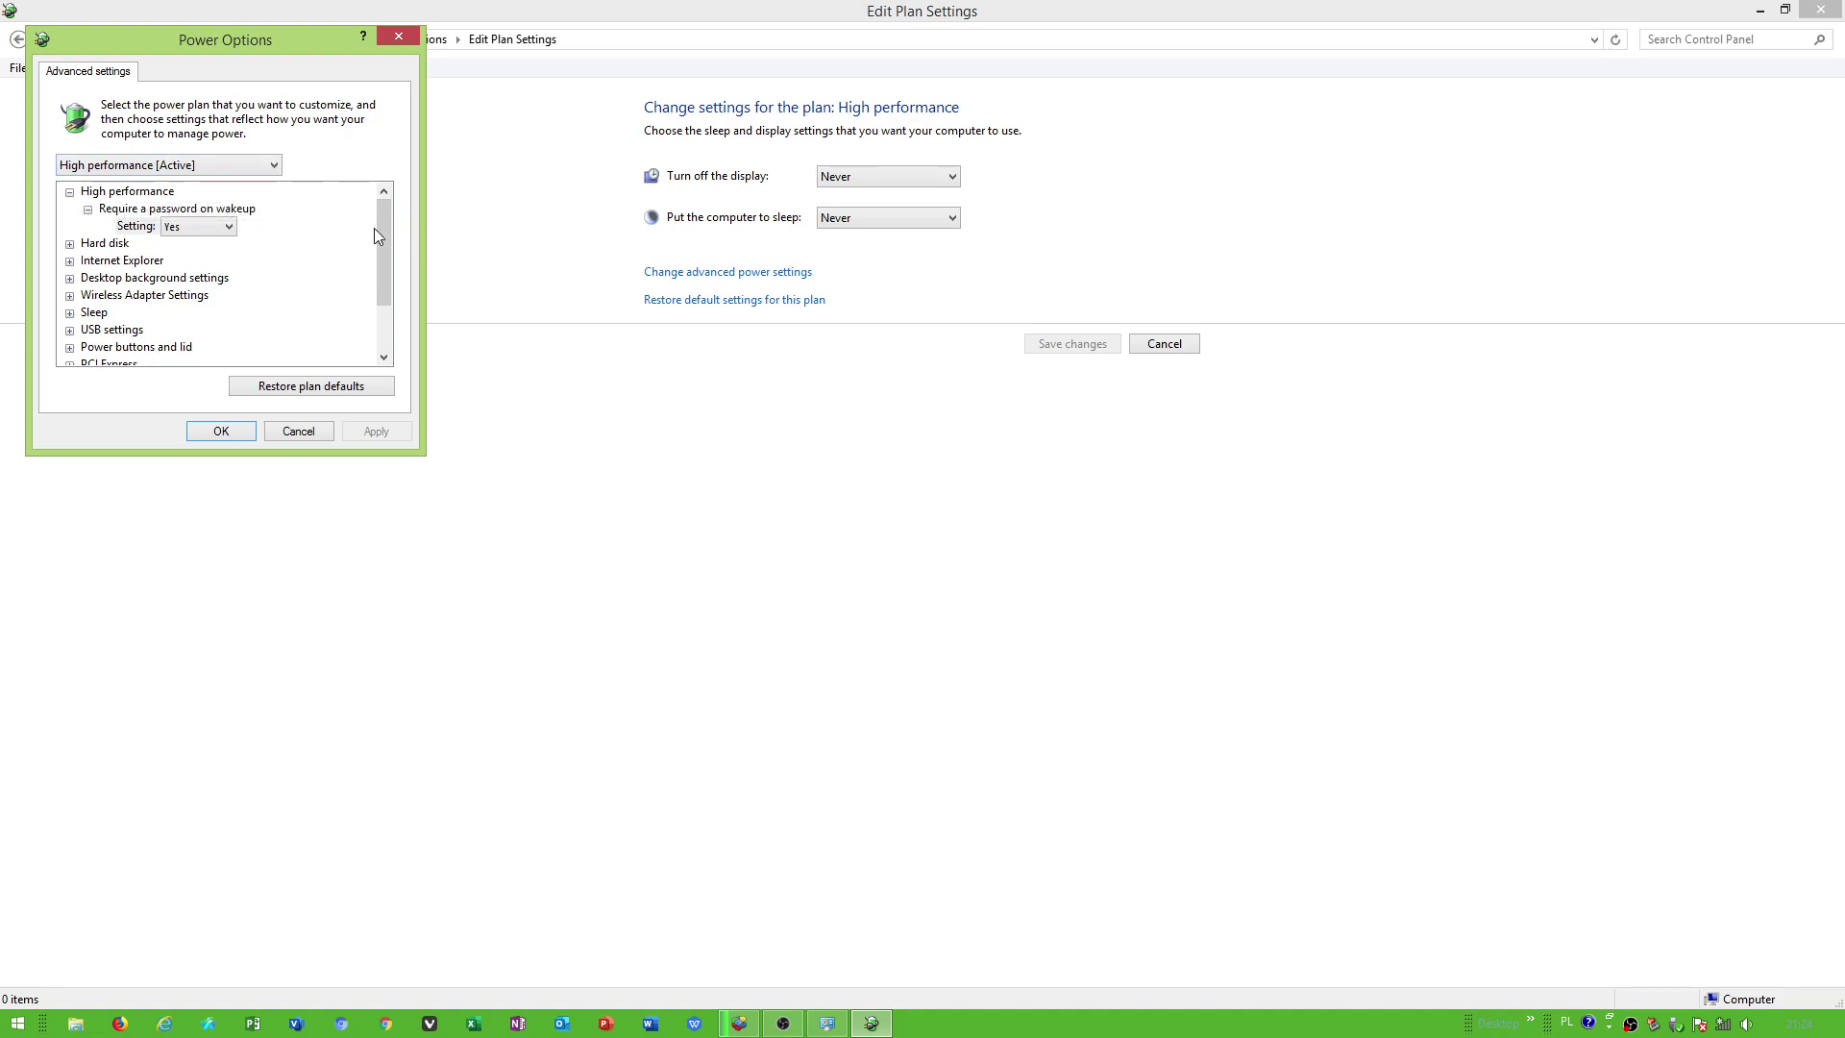
left_click_drag(385, 220, 382, 249)
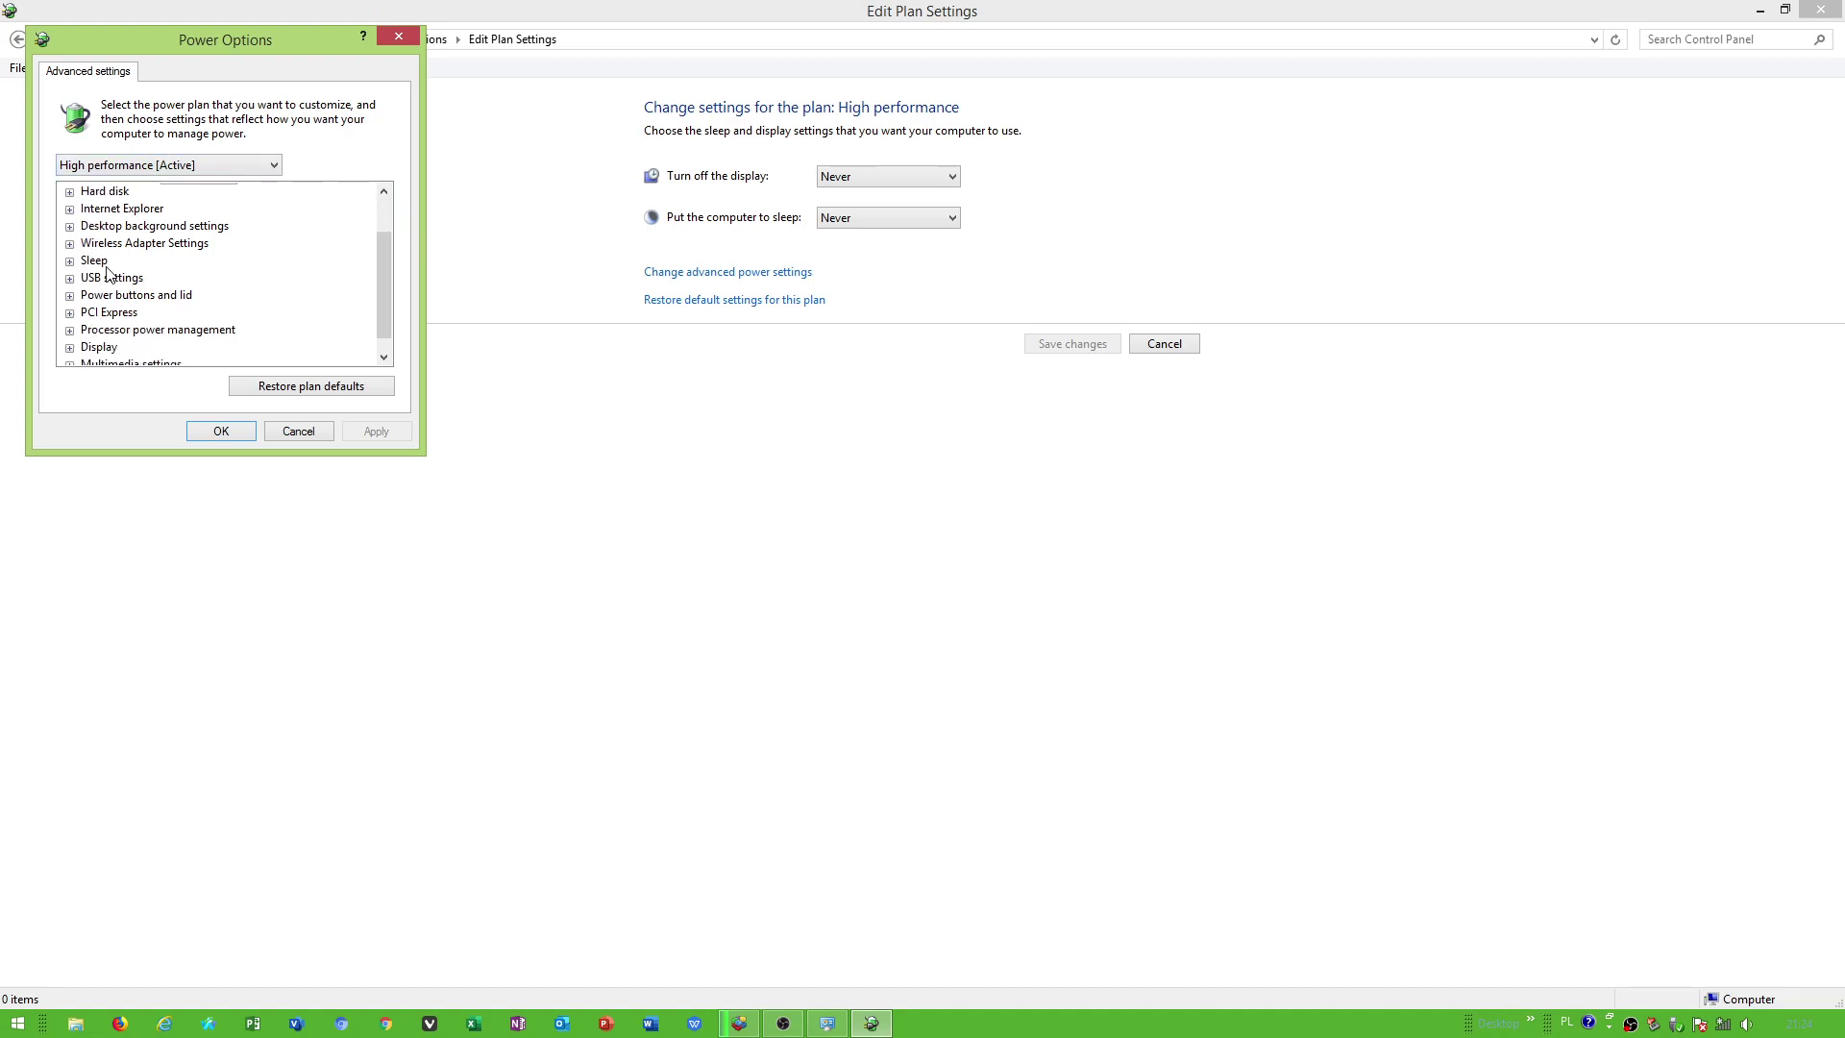
left_click(68, 277)
left_click(86, 294)
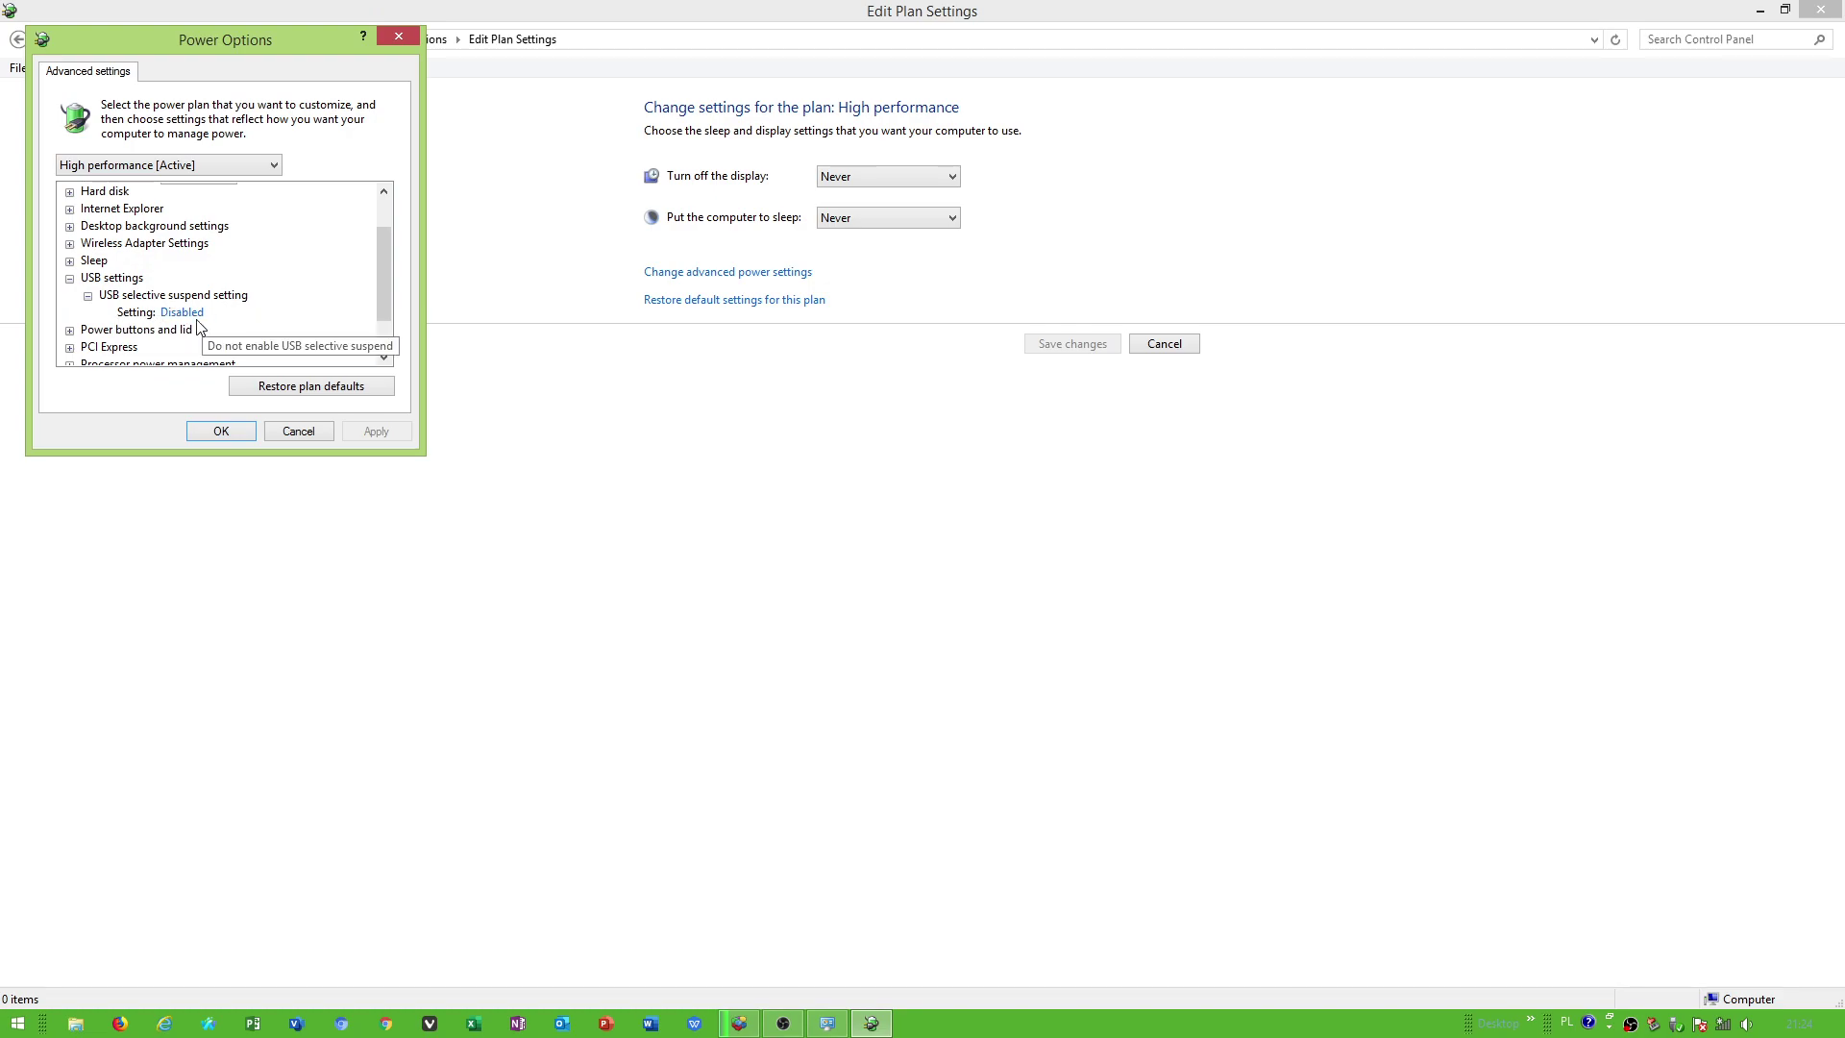
left_click_drag(384, 274, 383, 201)
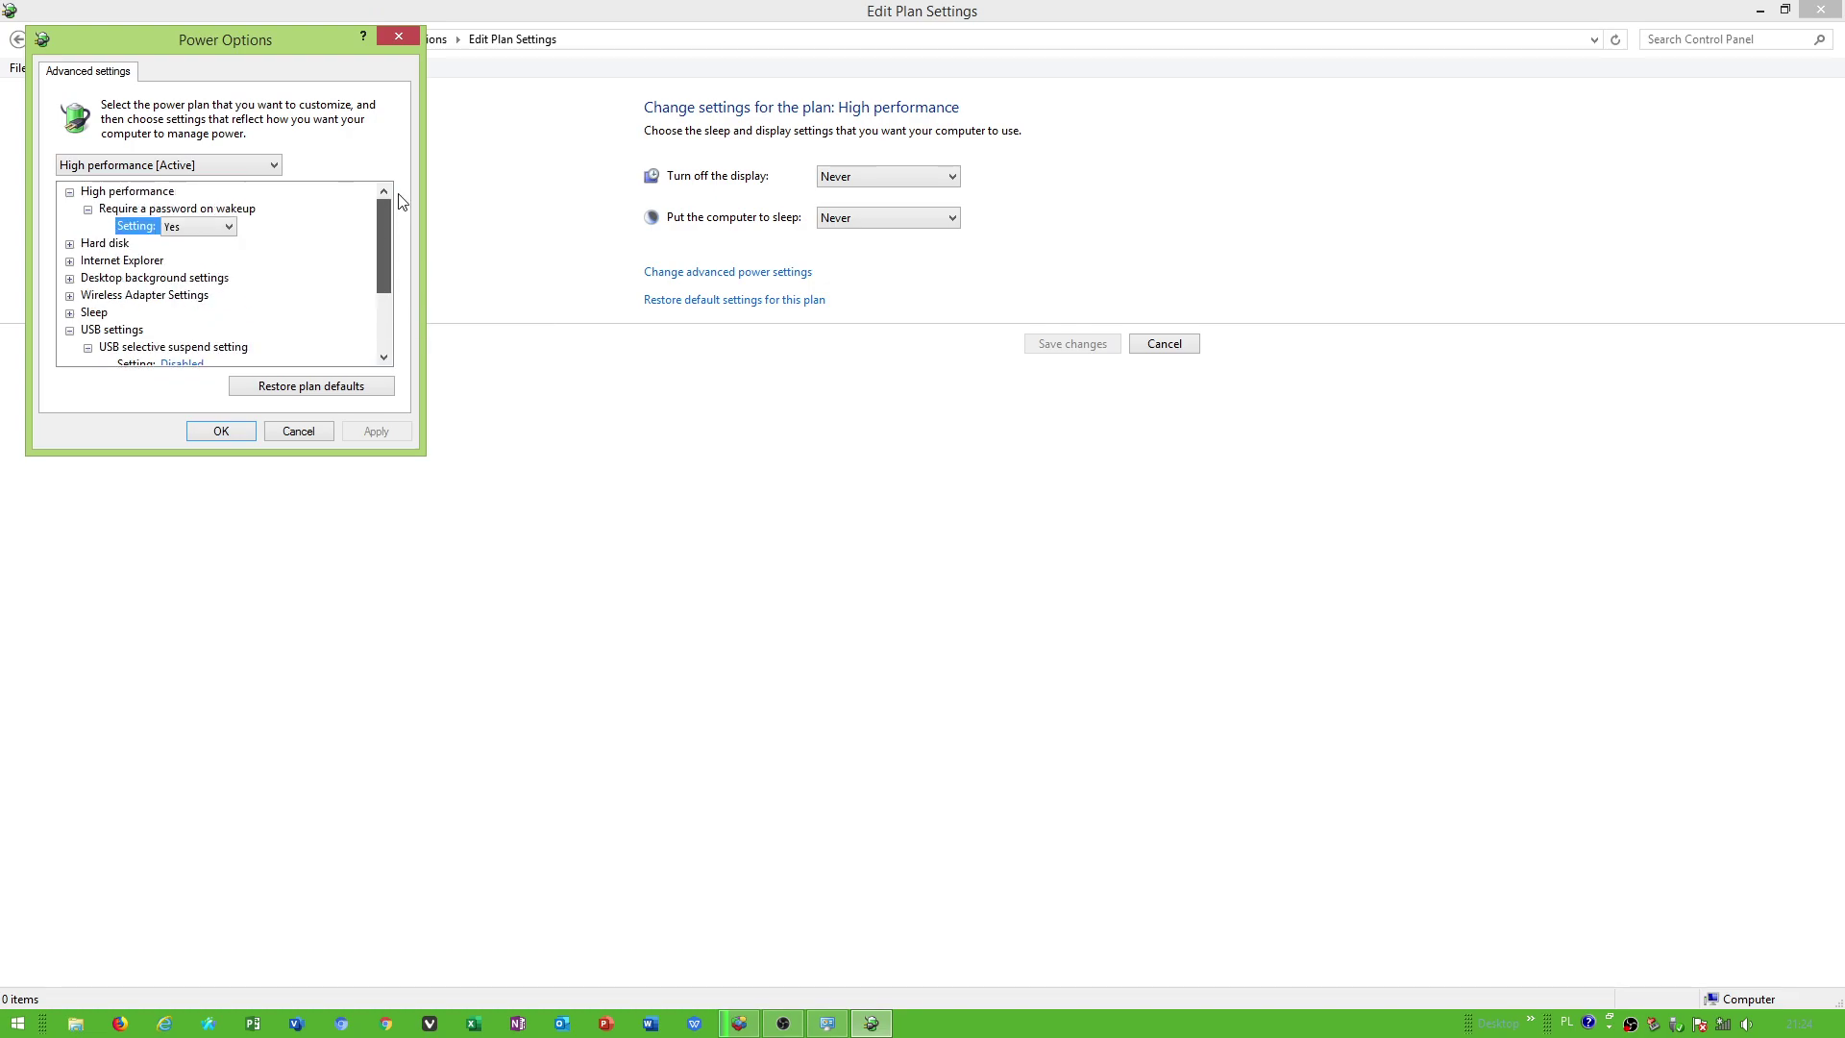
left_click(68, 242)
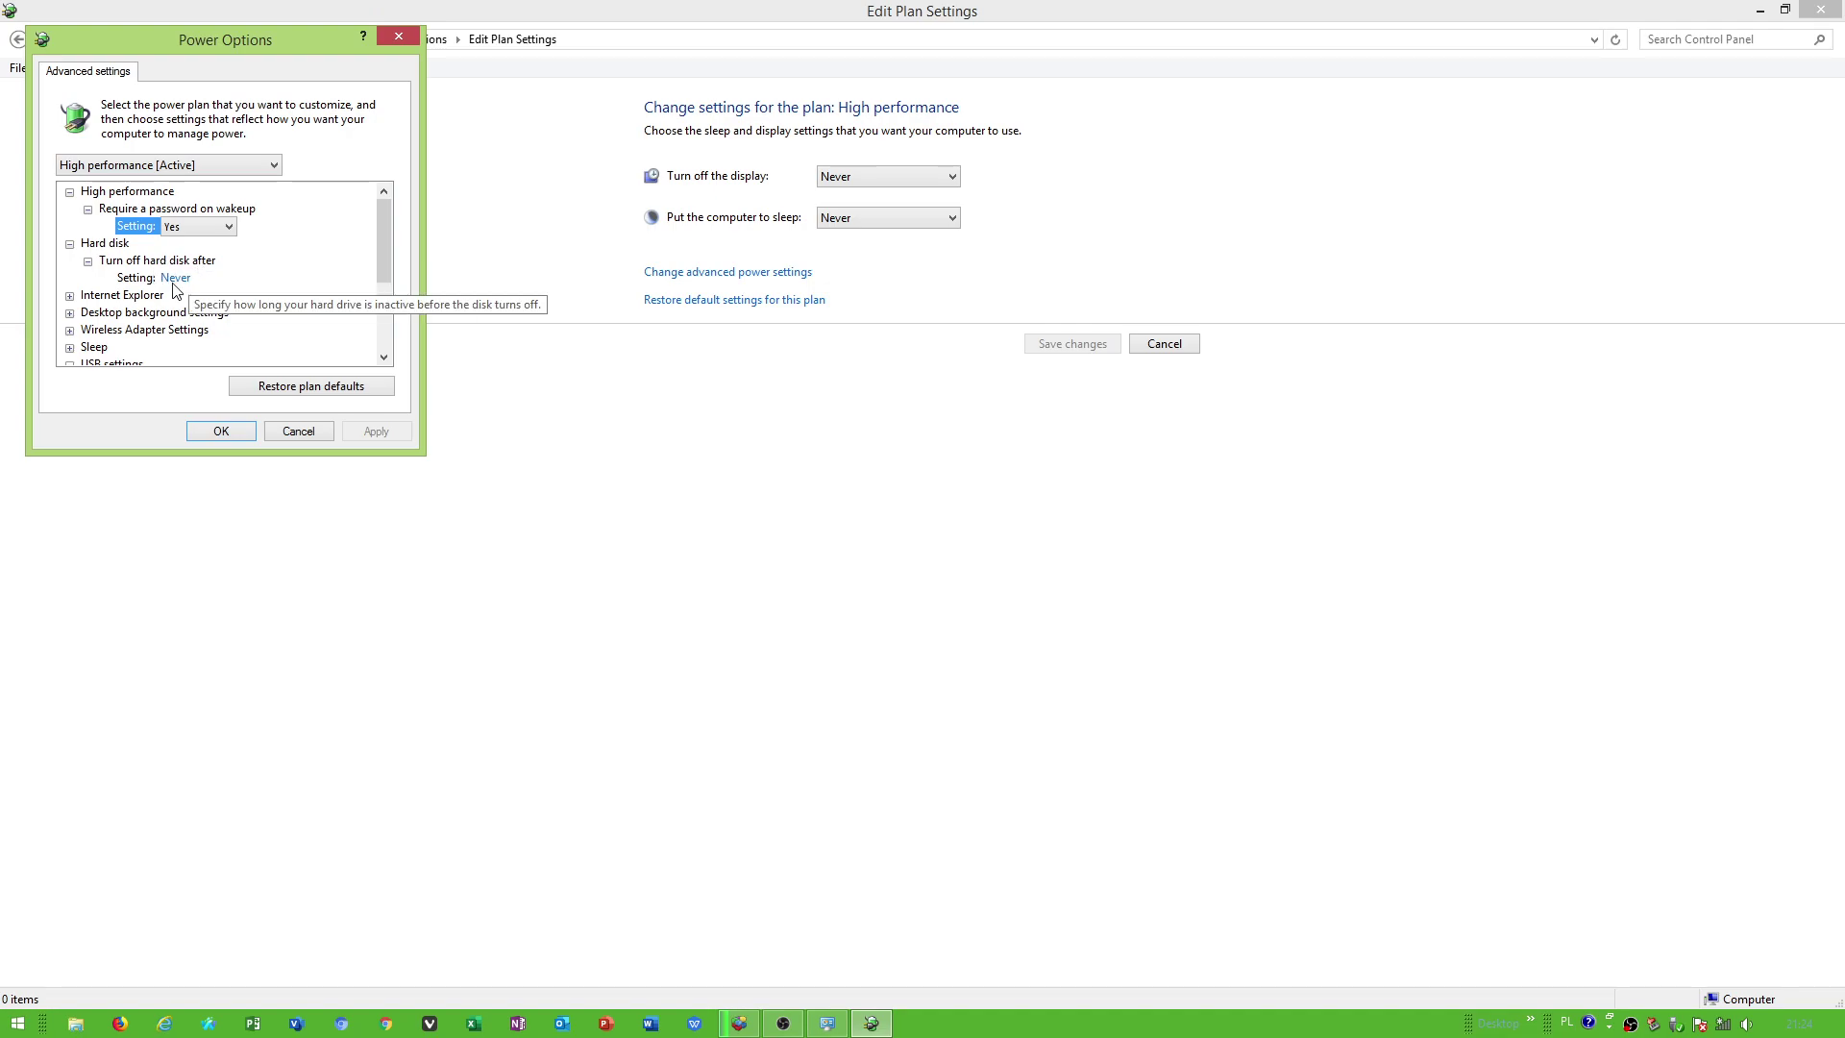
left_click(176, 277)
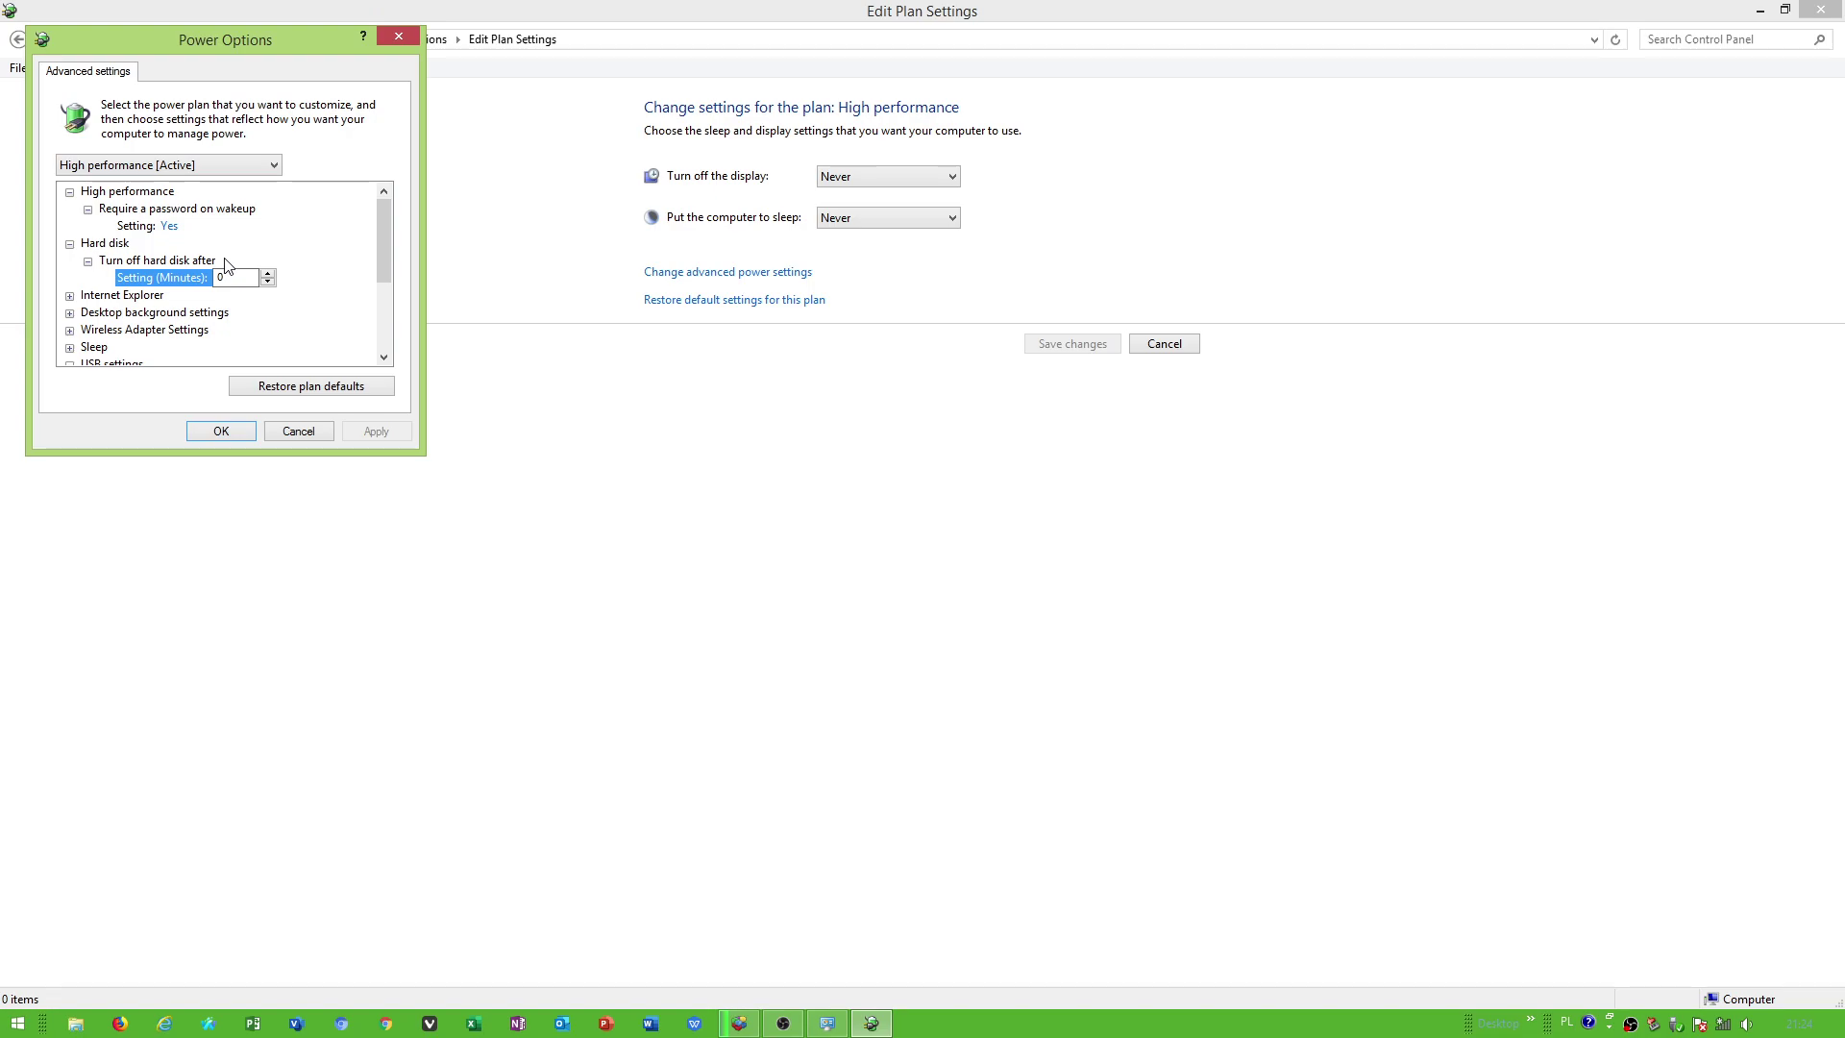
mouse_move(383, 238)
left_mouse_down()
mouse_move(381, 290)
mouse_move(380, 202)
left_mouse_up()
left_click(295, 430)
left_click(19, 39)
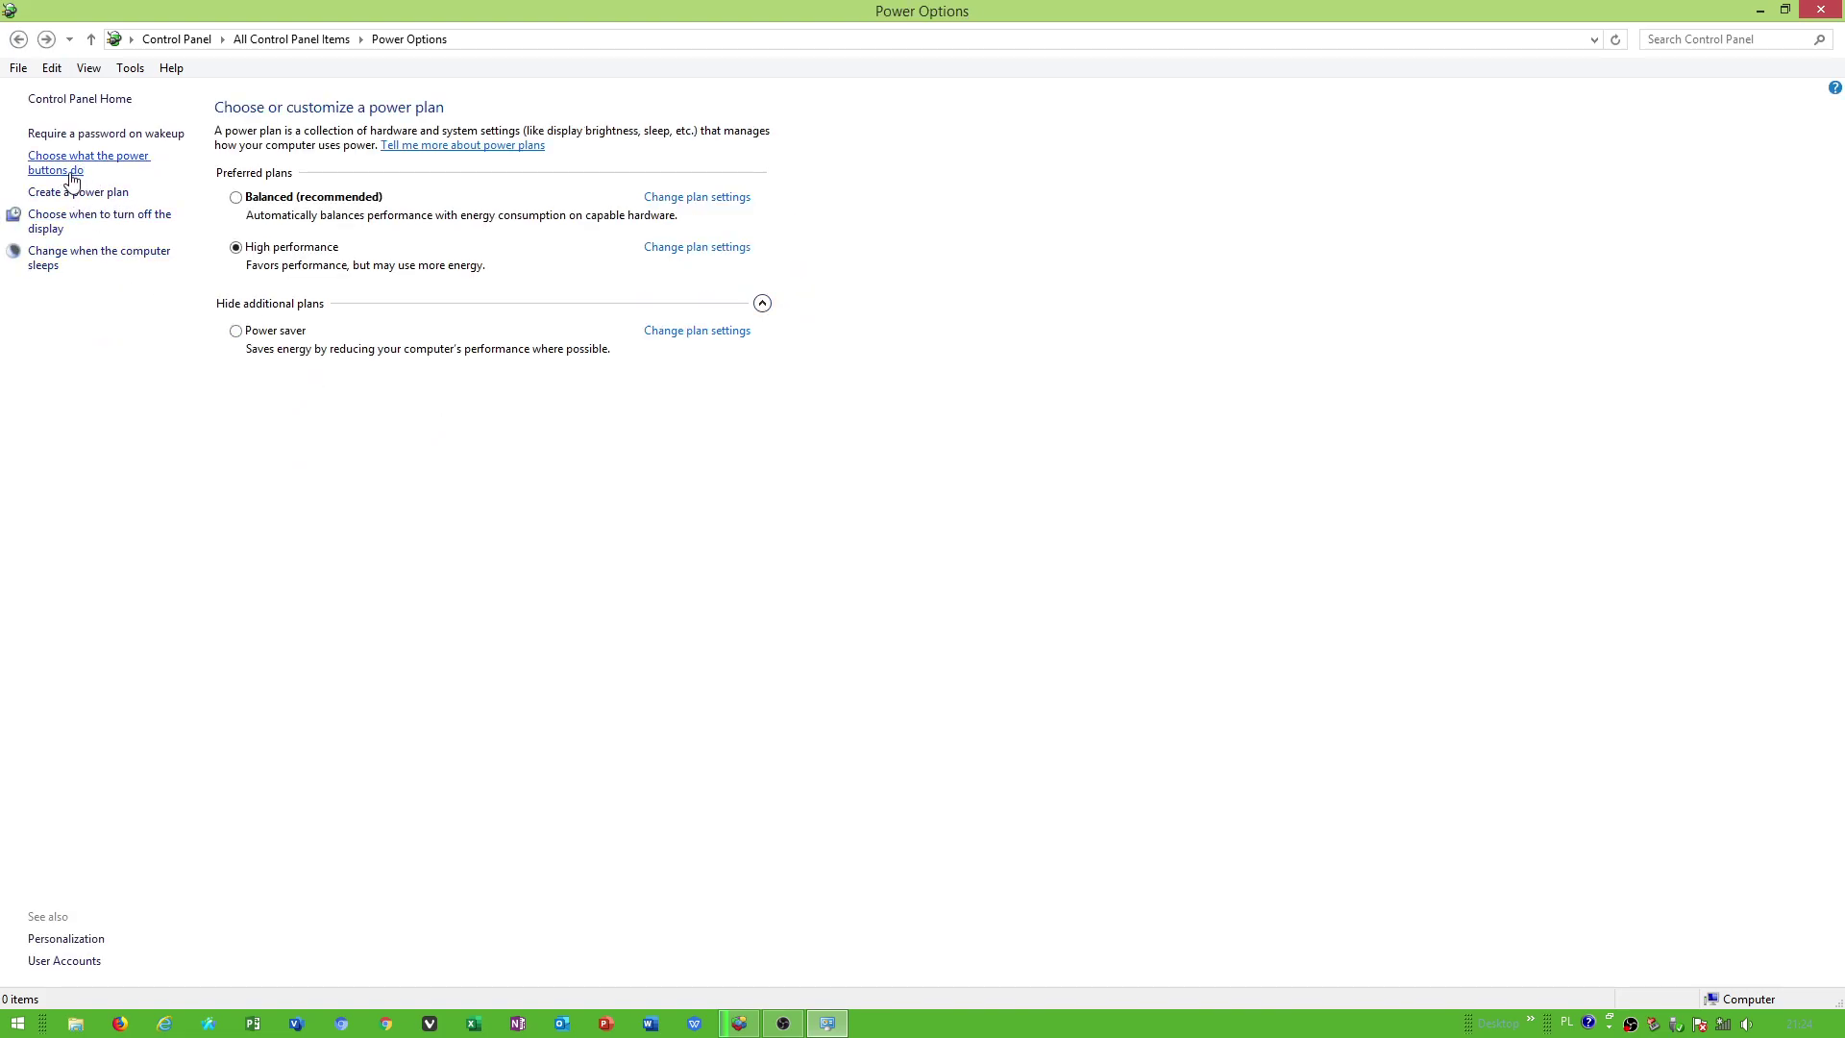
- Unlock the power button settings, confirm fast startup is off, and return to the power plans unsaved
left_click(72, 170)
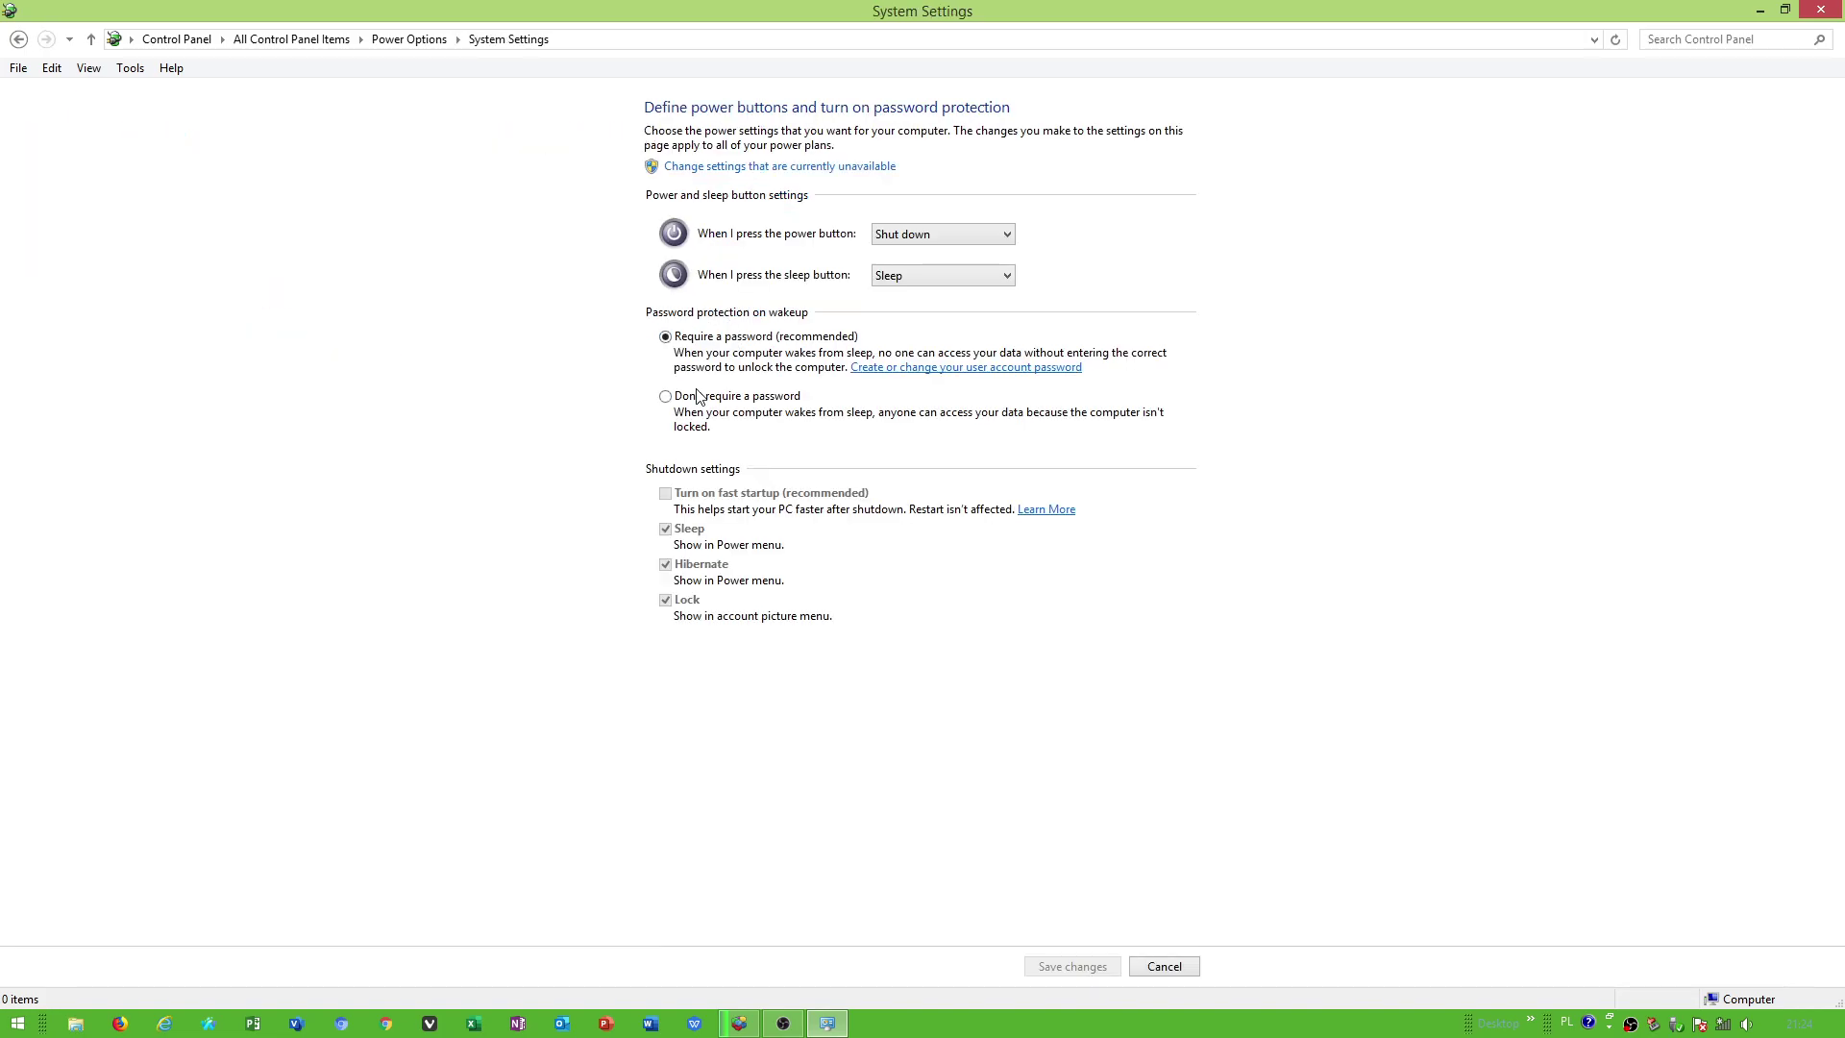
left_click(712, 170)
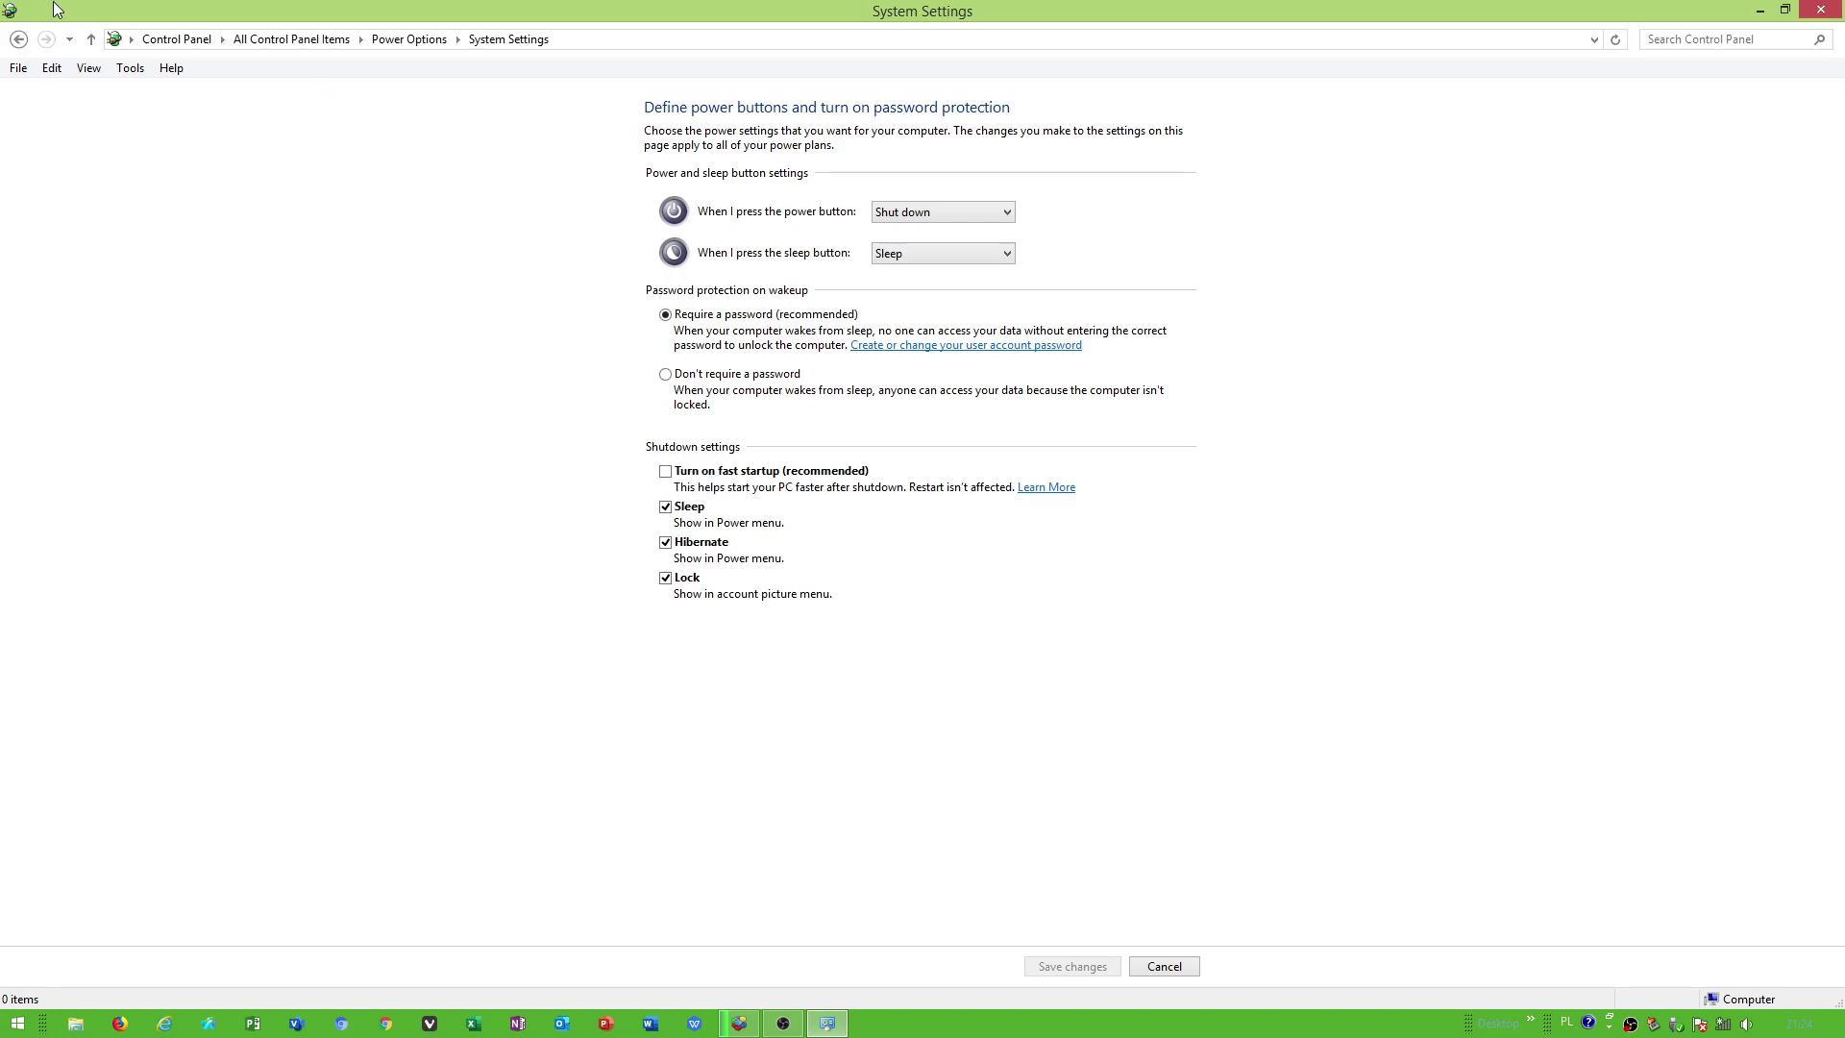
left_click(18, 39)
- Launch services.msc from a Start menu search for 'services'
left_click(18, 1024)
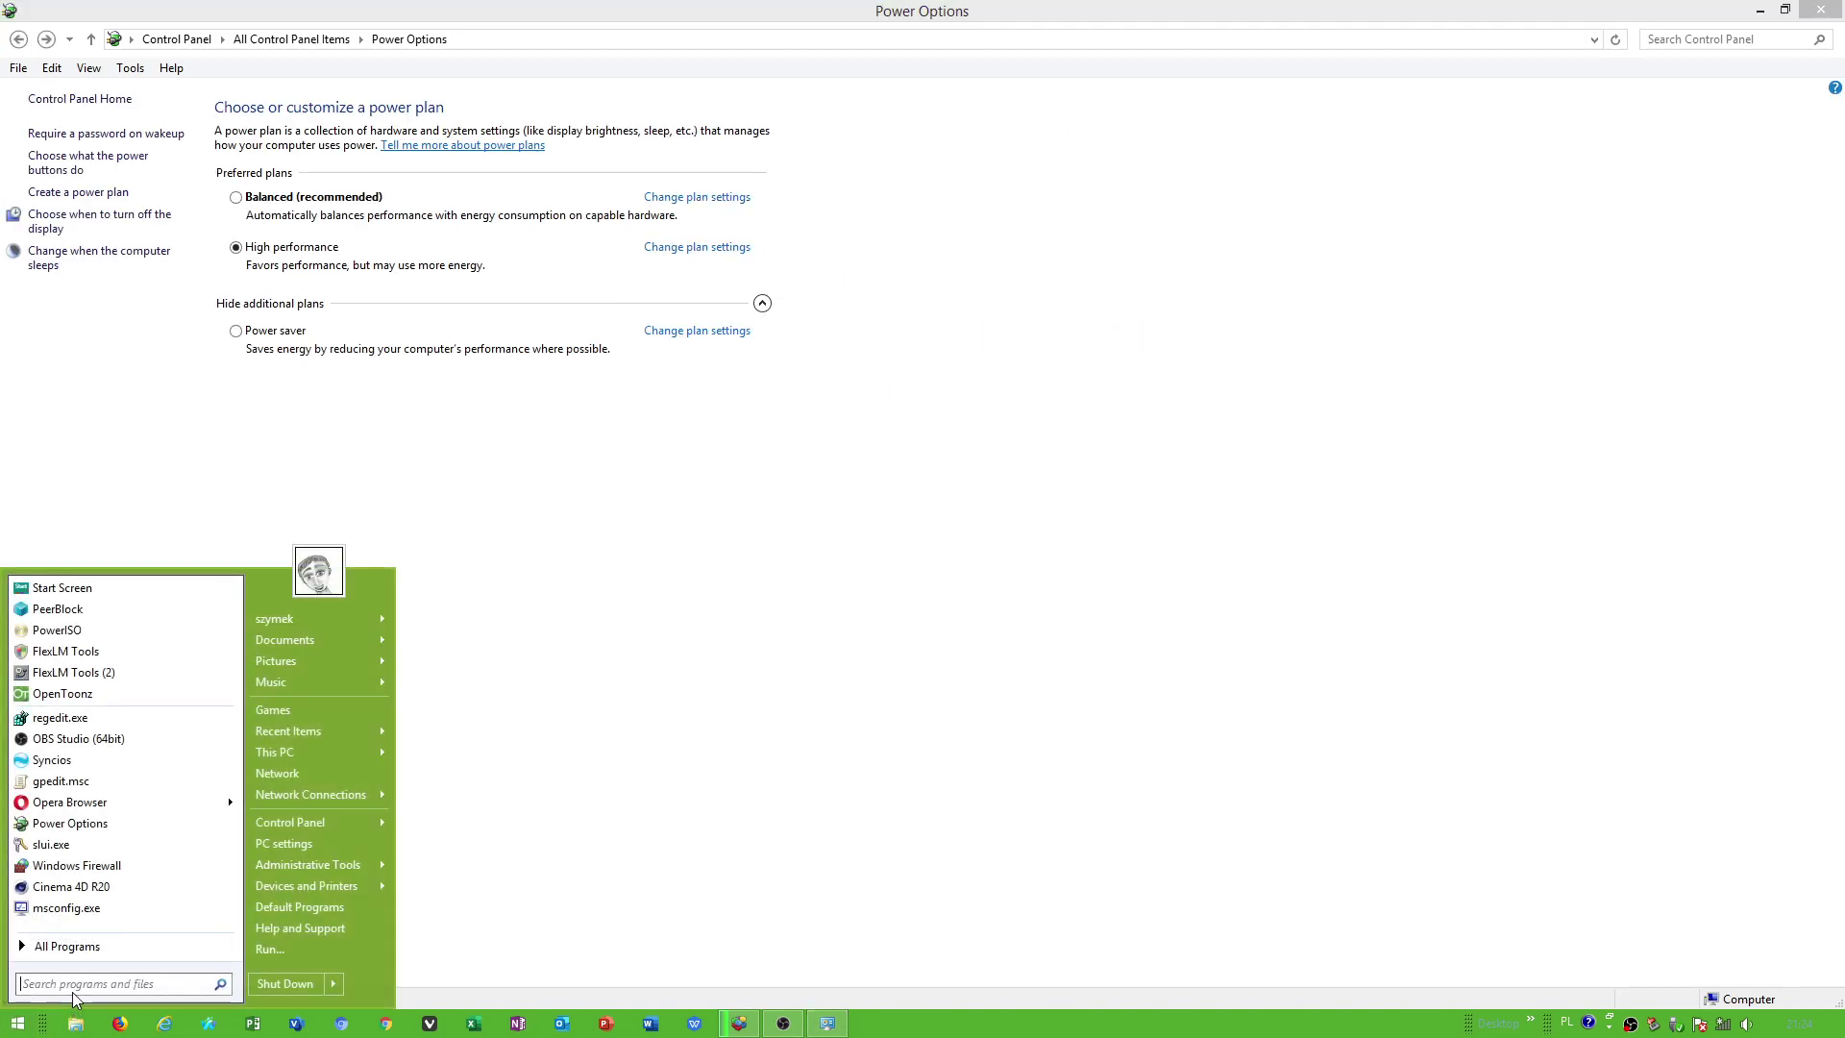
type("servic")
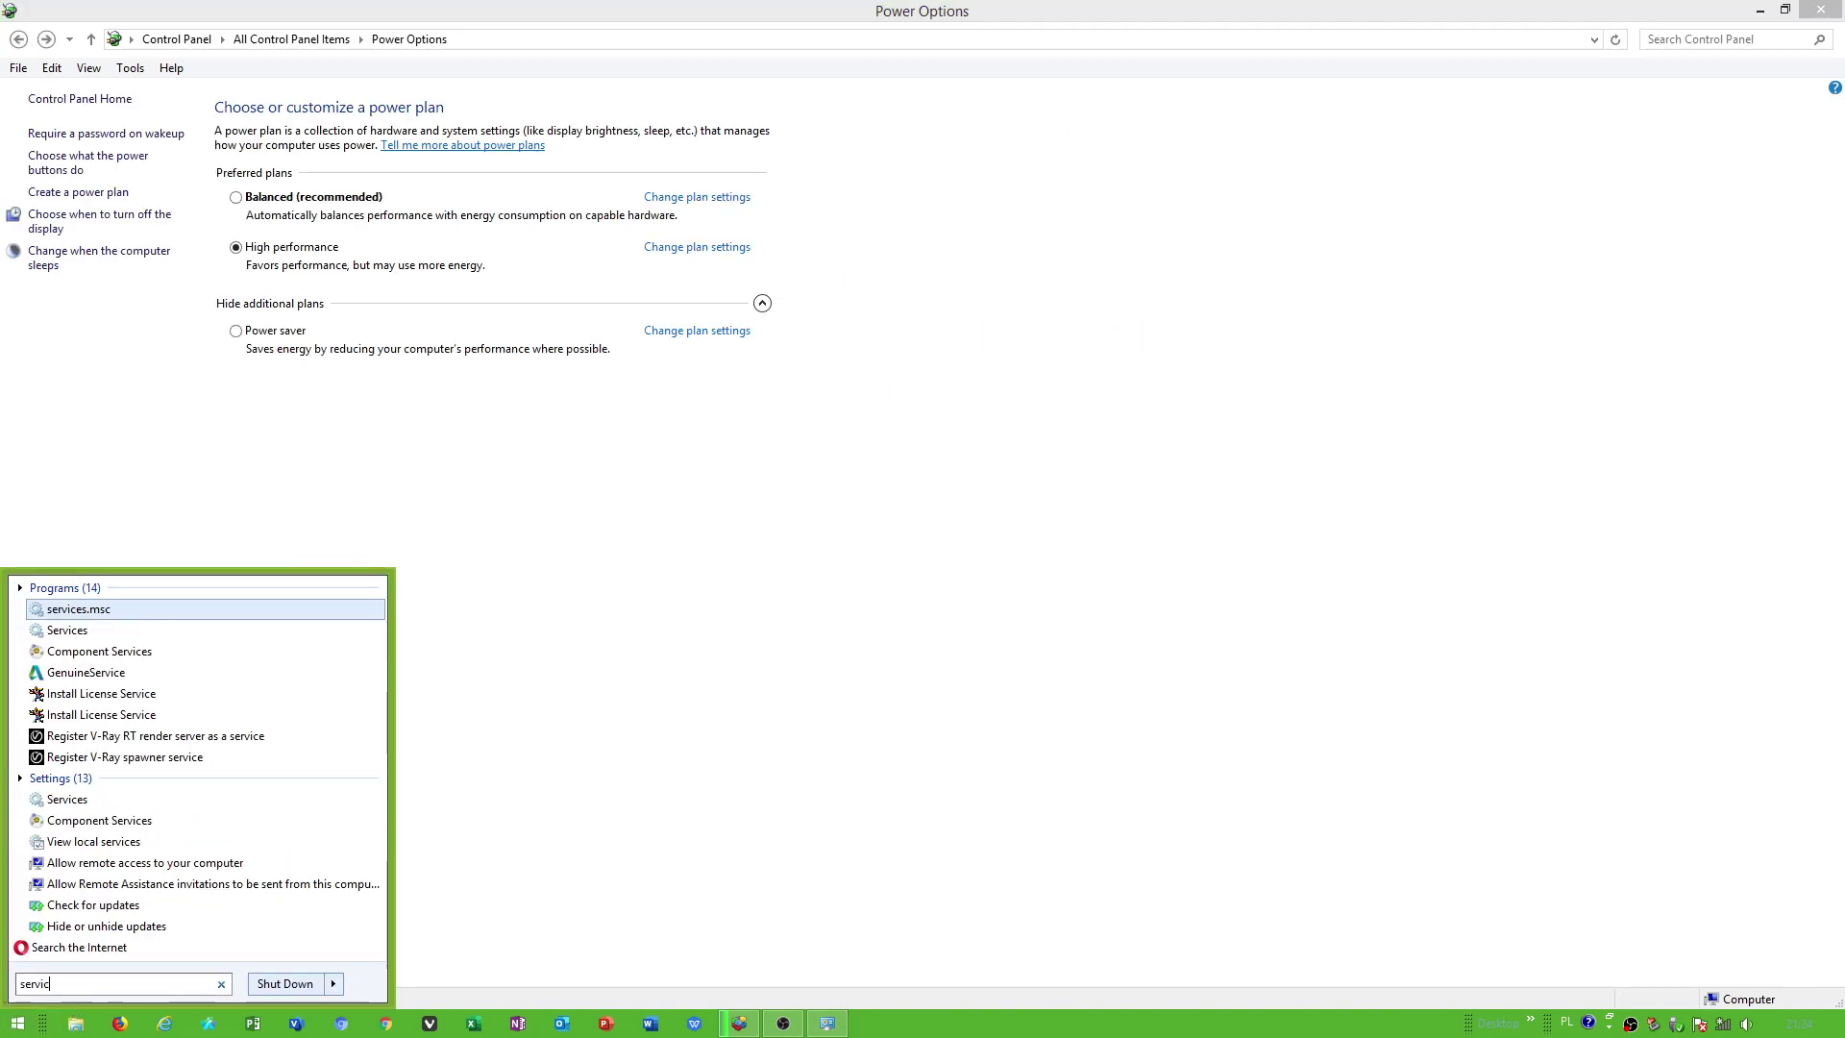
type("es")
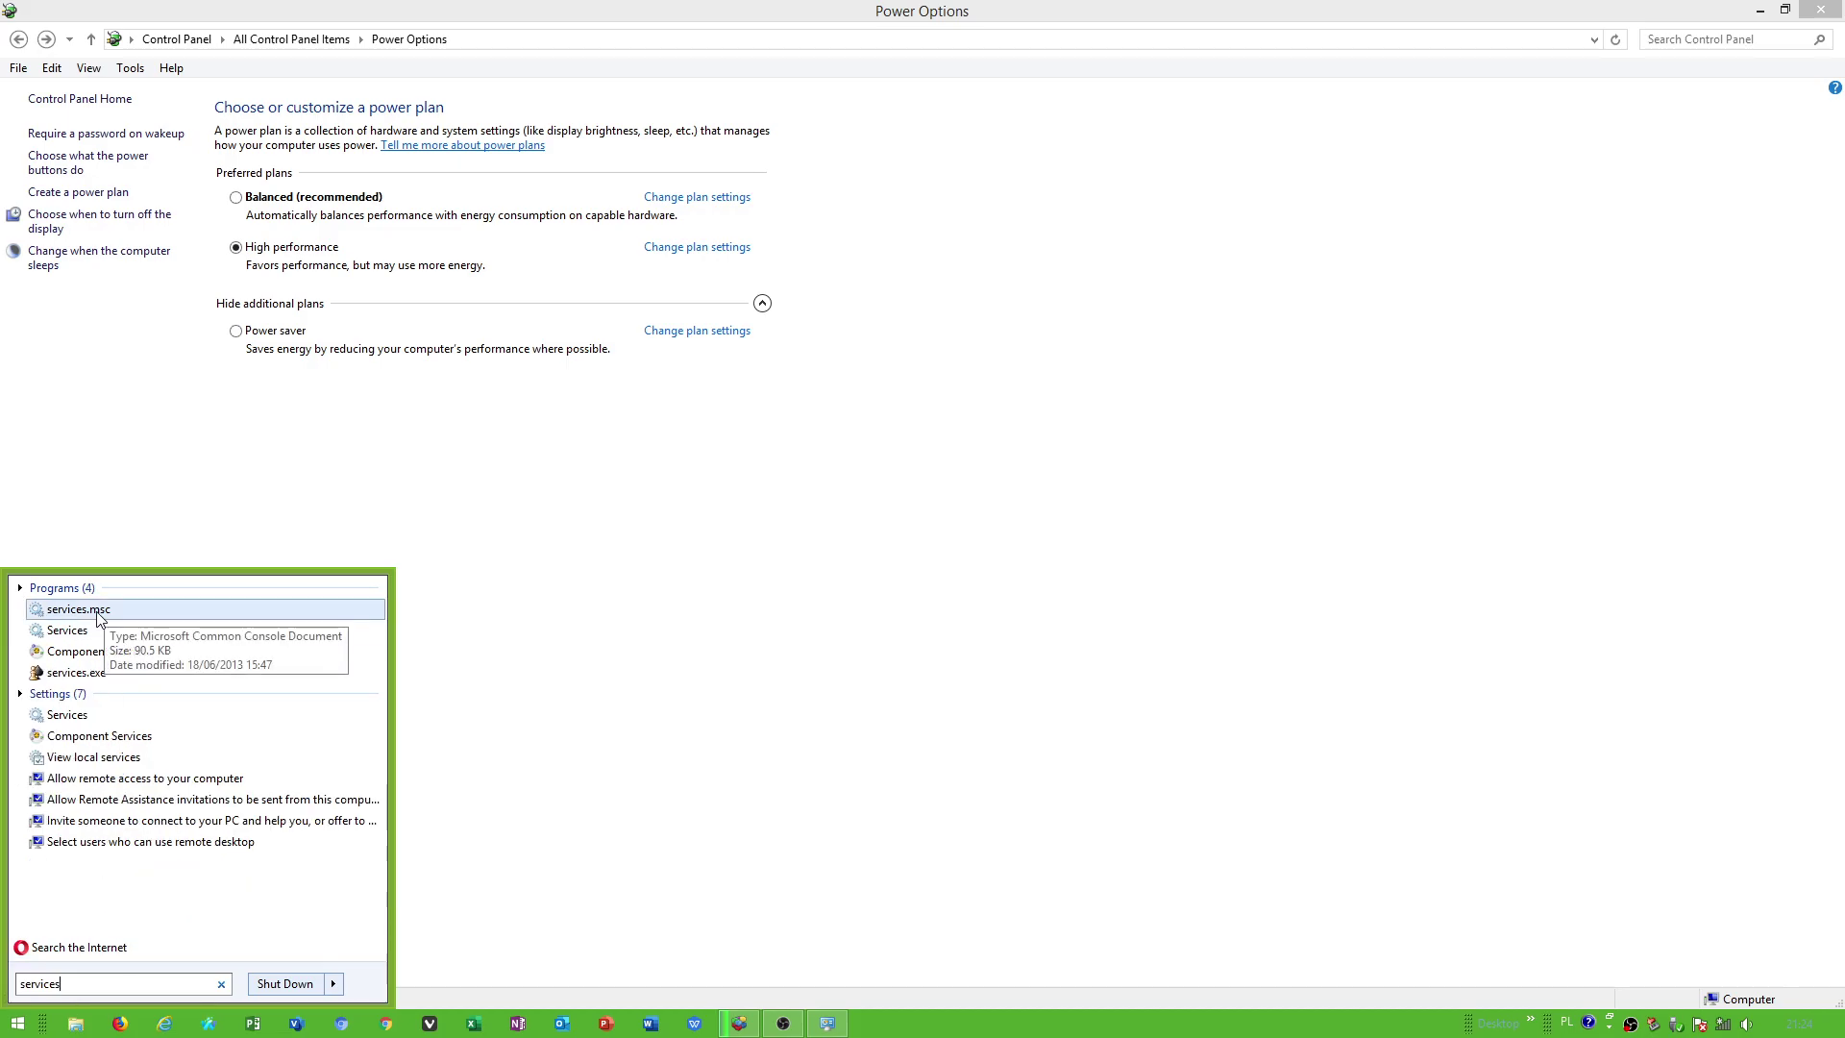
left_click(99, 615)
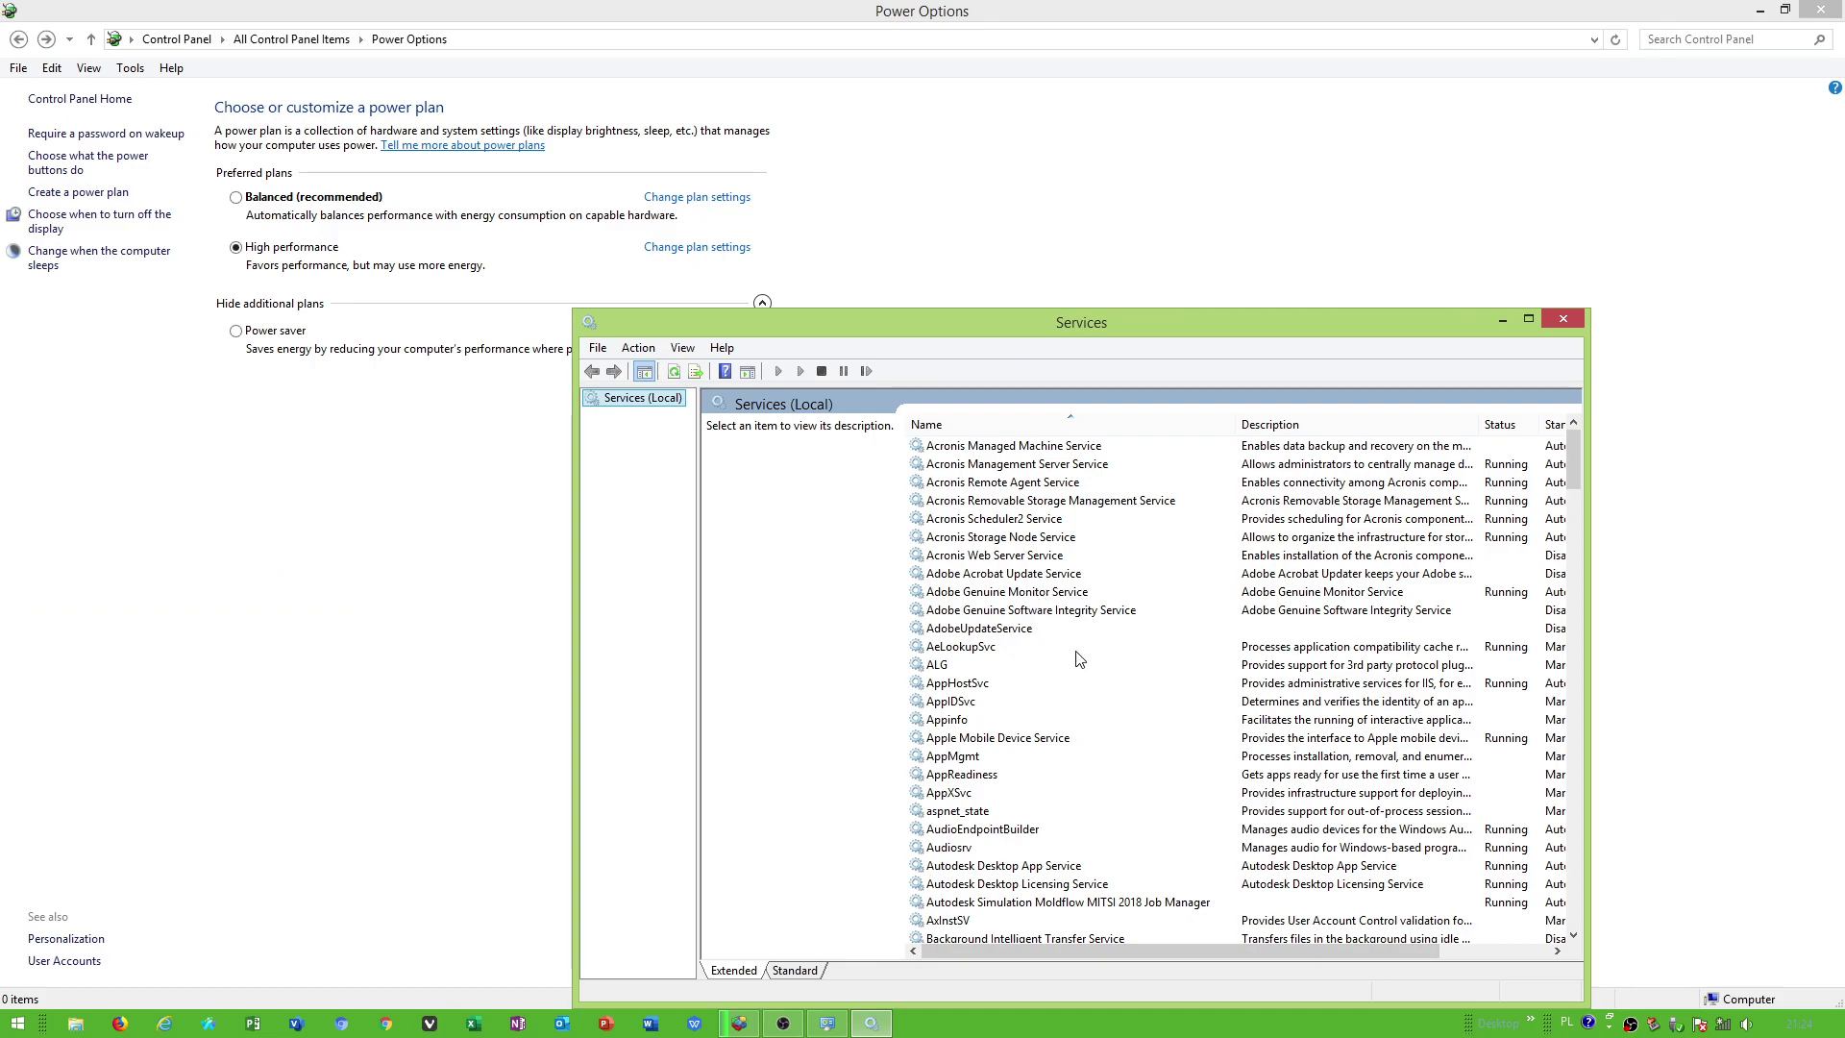
- Read the Appinfo, Background Intelligent Transfer Service and Superfetch descriptions, then close Services
left_click(1009, 720)
scroll(1005, 631, "down", 4)
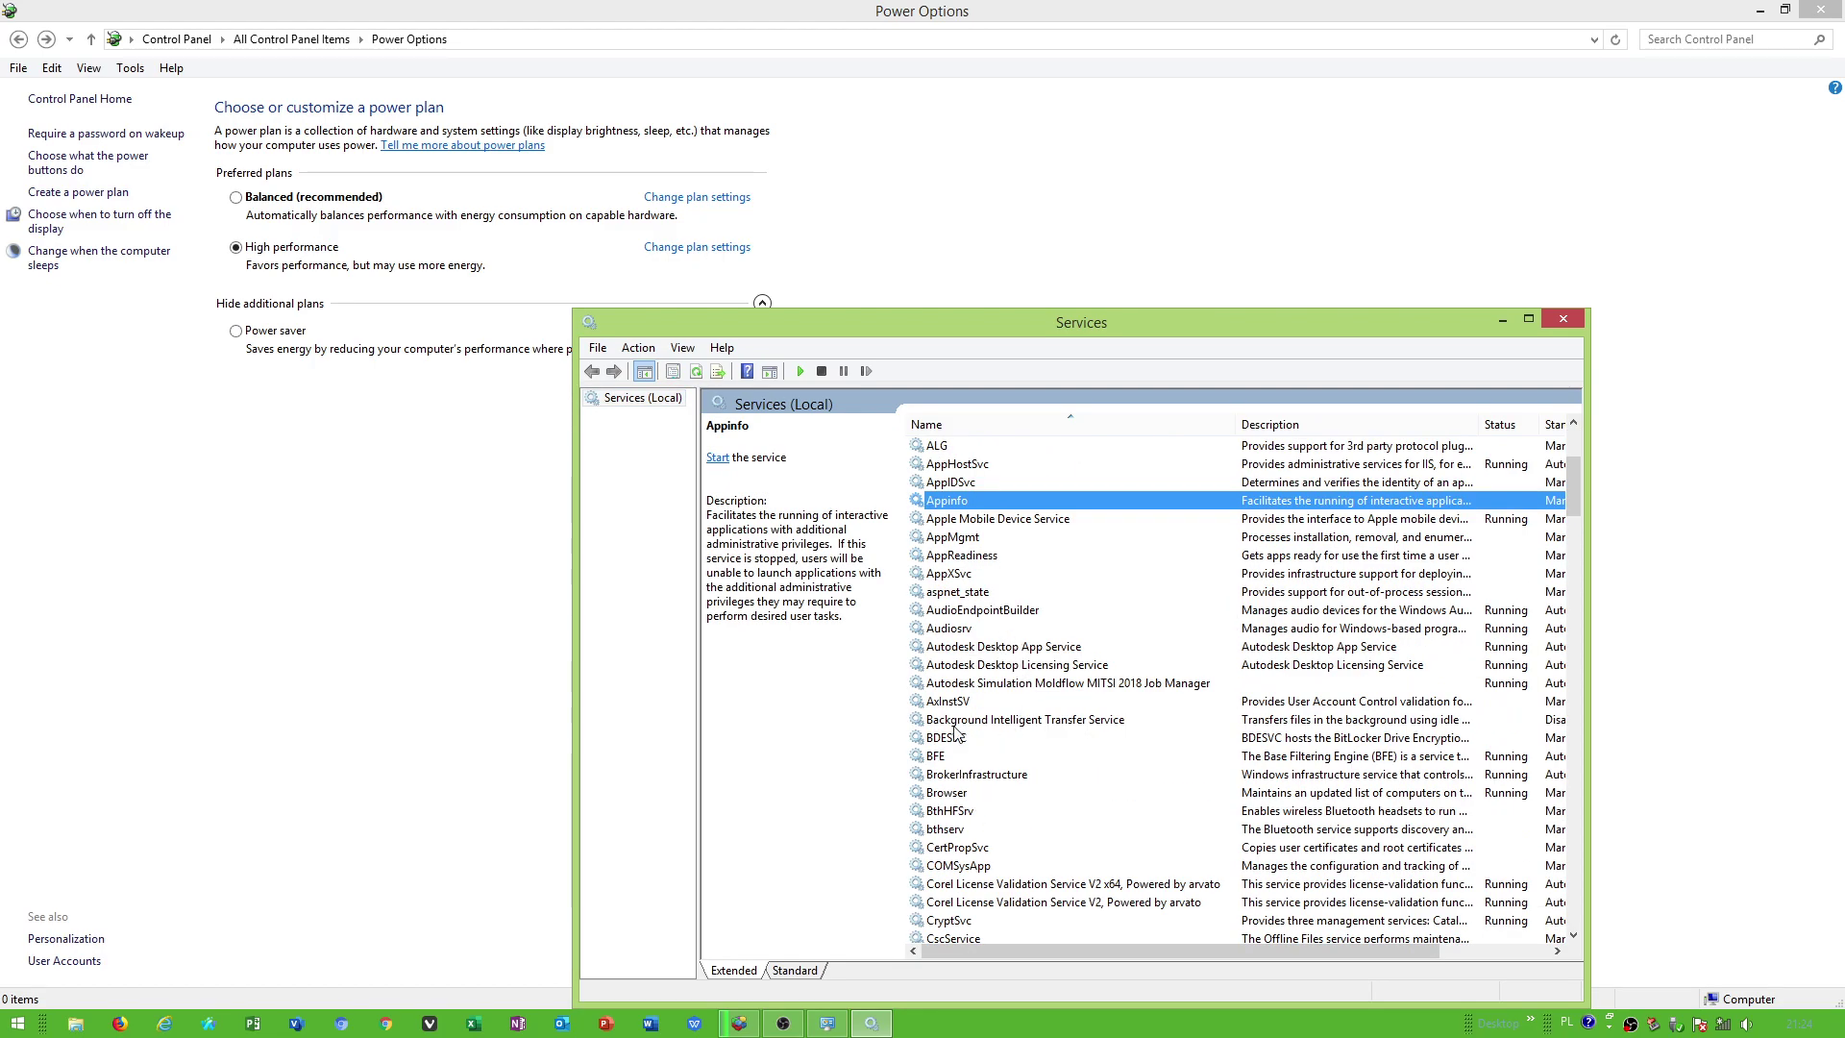
left_click(993, 722)
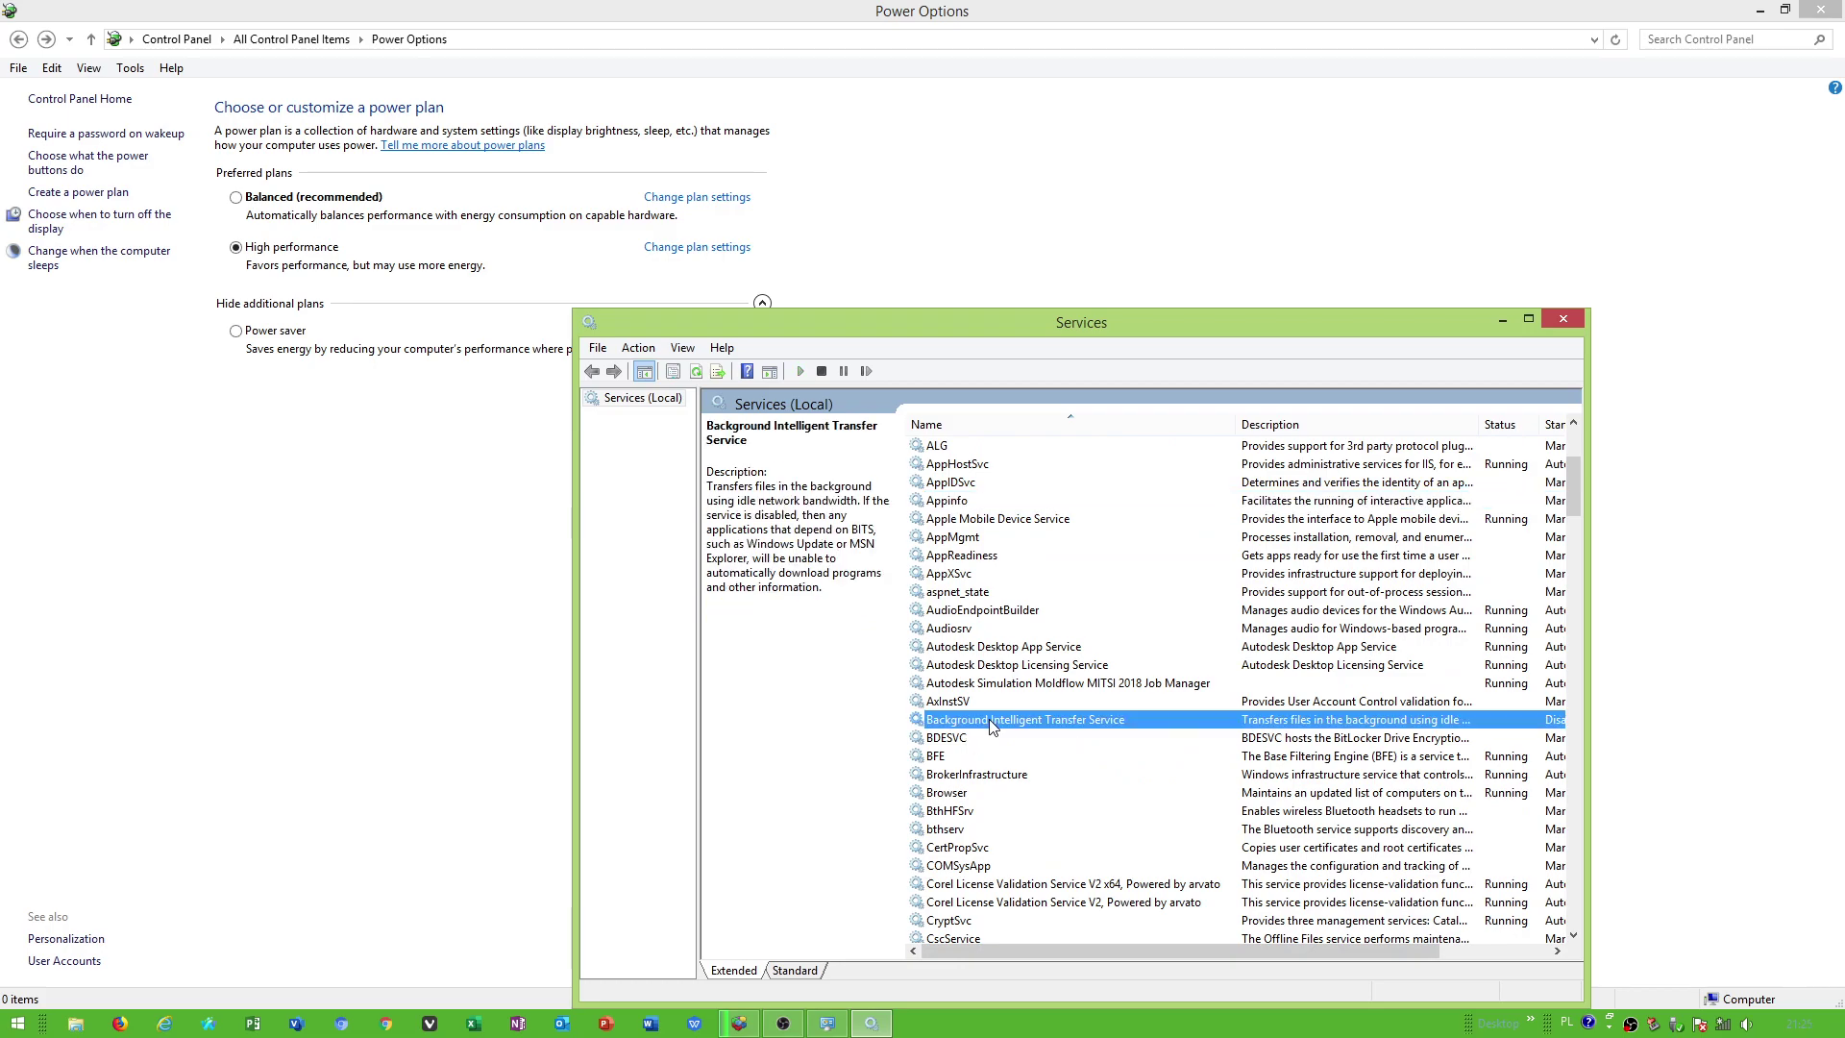
right_click(993, 720)
left_click(975, 730)
scroll(1074, 729, "down", 5)
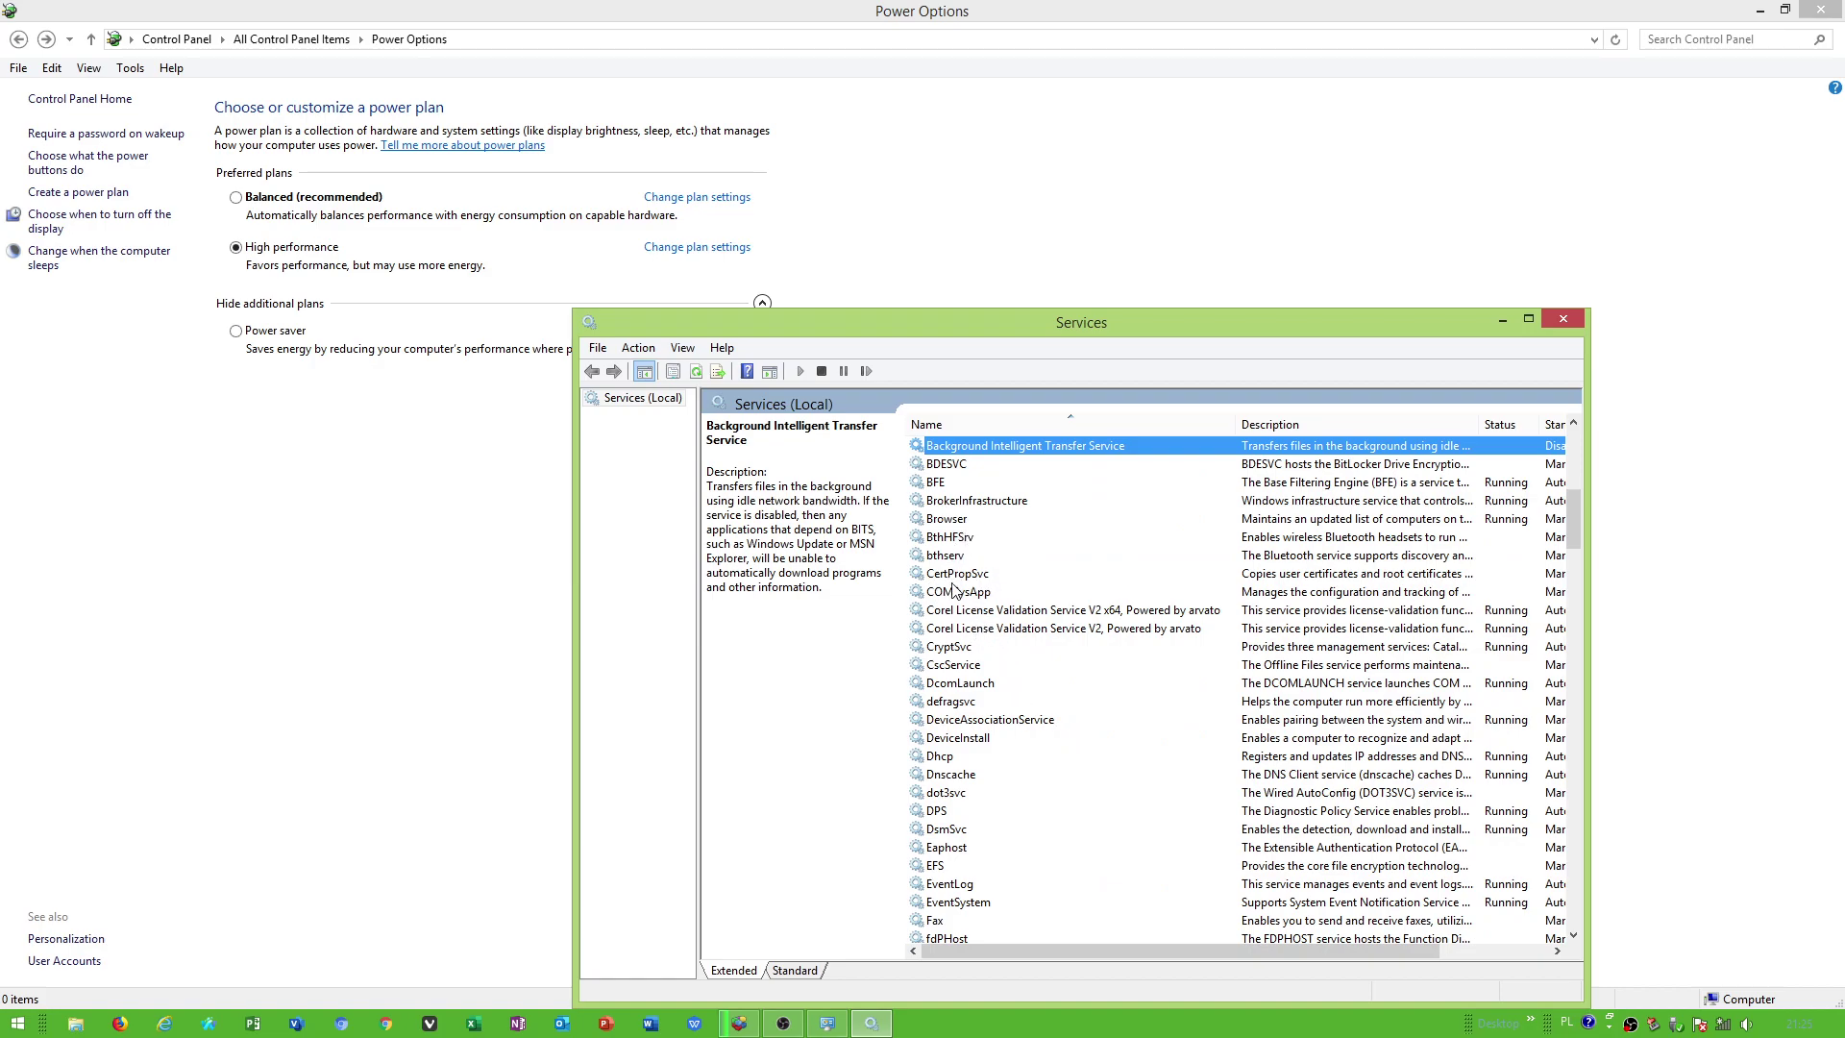
scroll(982, 626, "down", 3)
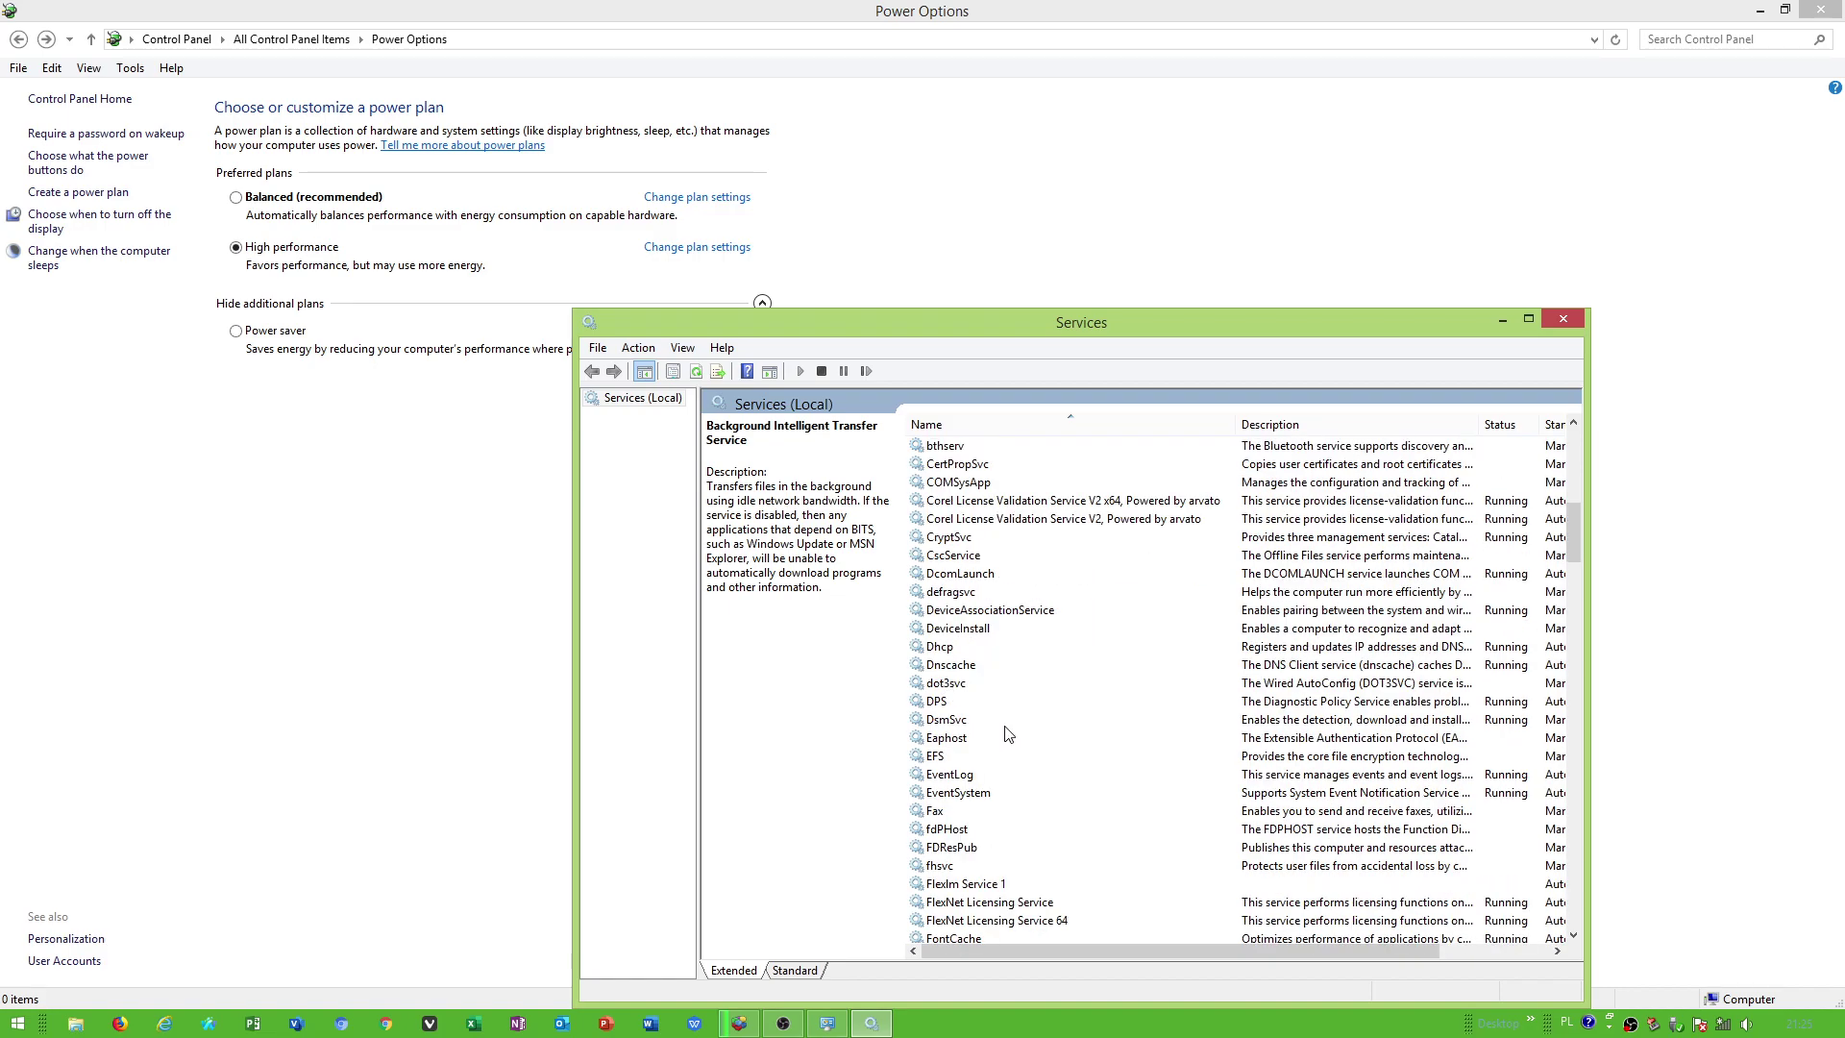
scroll(991, 693, "down", 2)
scroll(999, 705, "down", 10)
scroll(1000, 705, "down", 10)
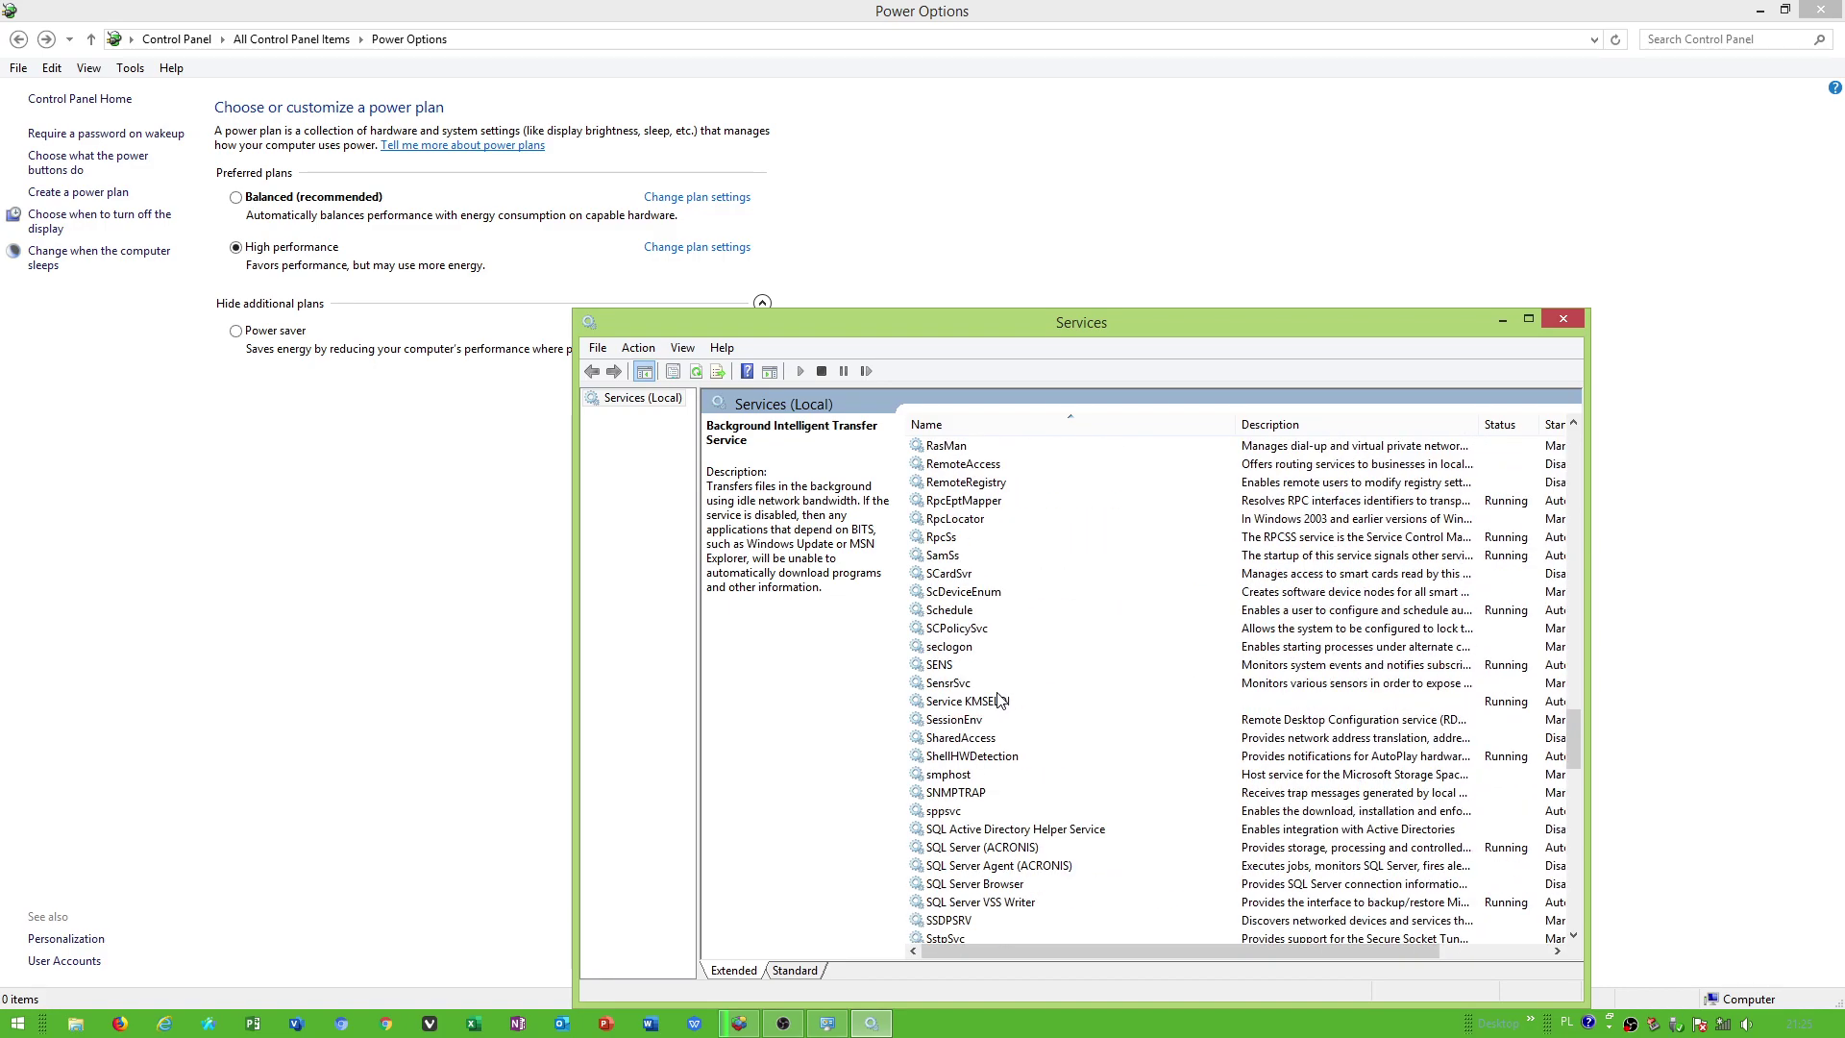
scroll(976, 816, "down", 4)
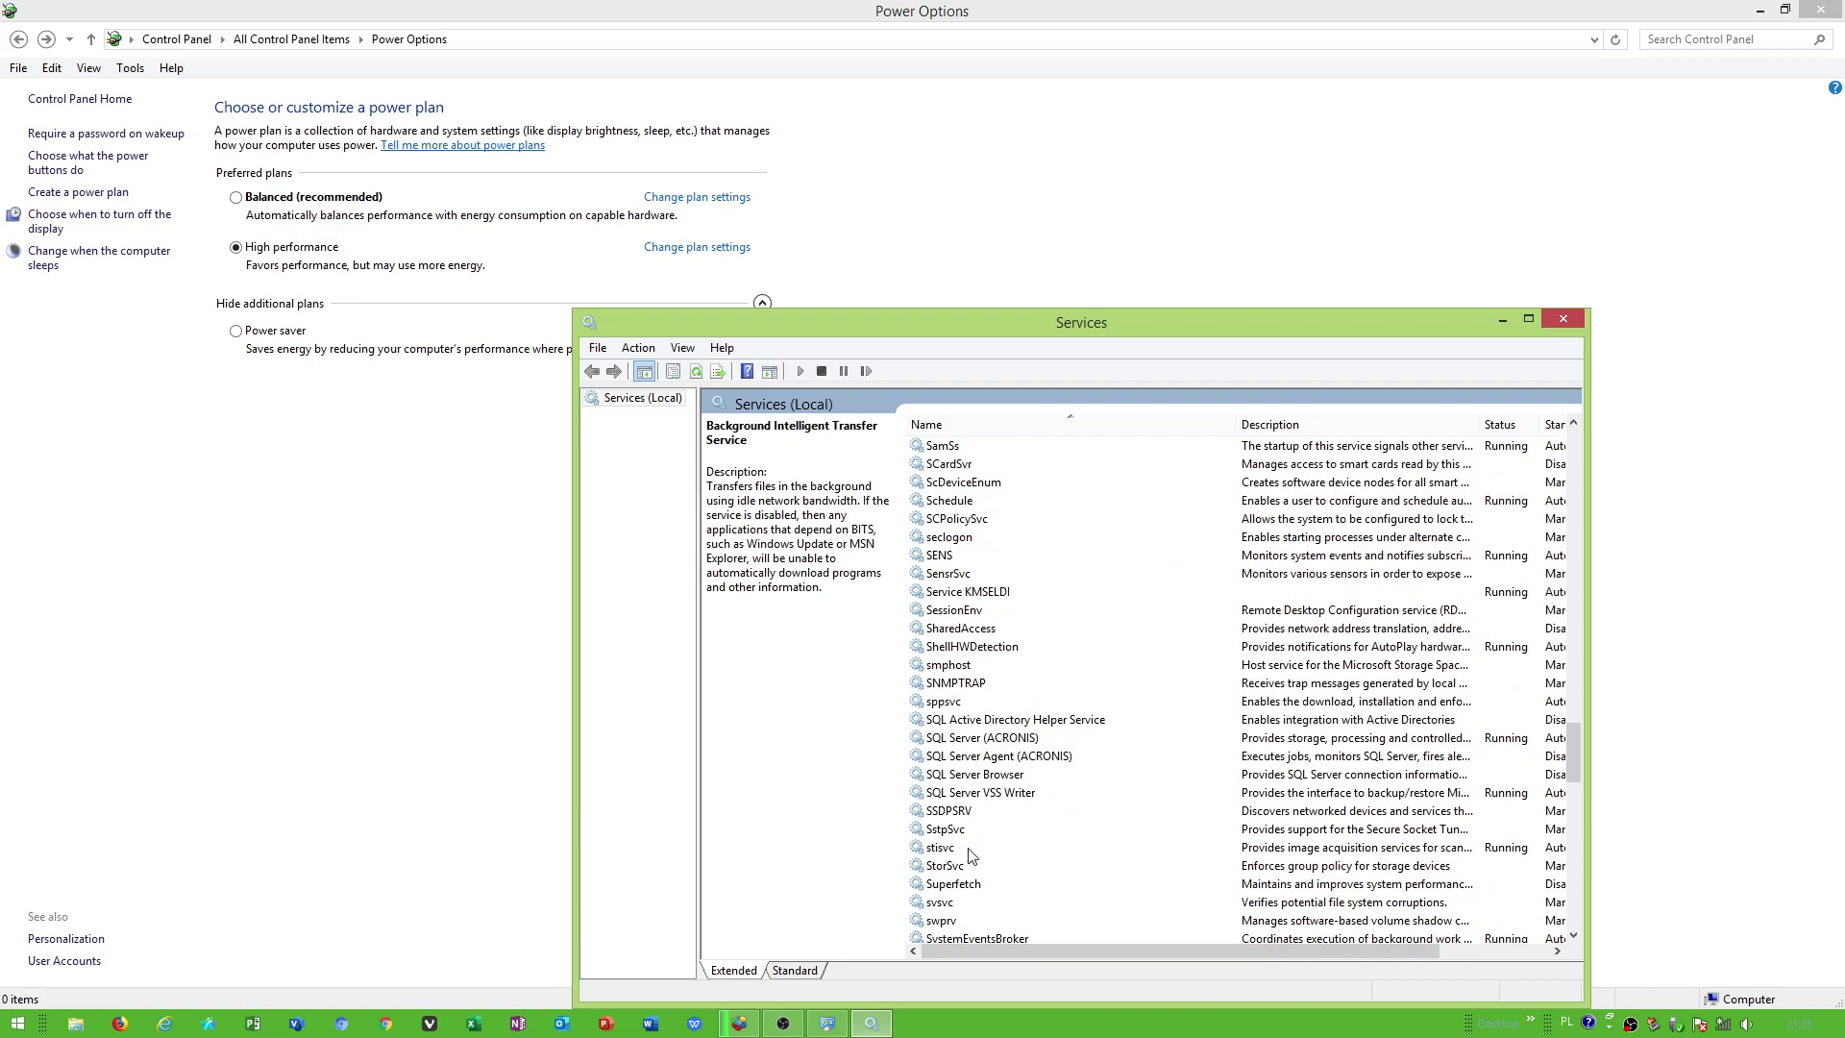
scroll(975, 836, "down", 3)
left_click(960, 777)
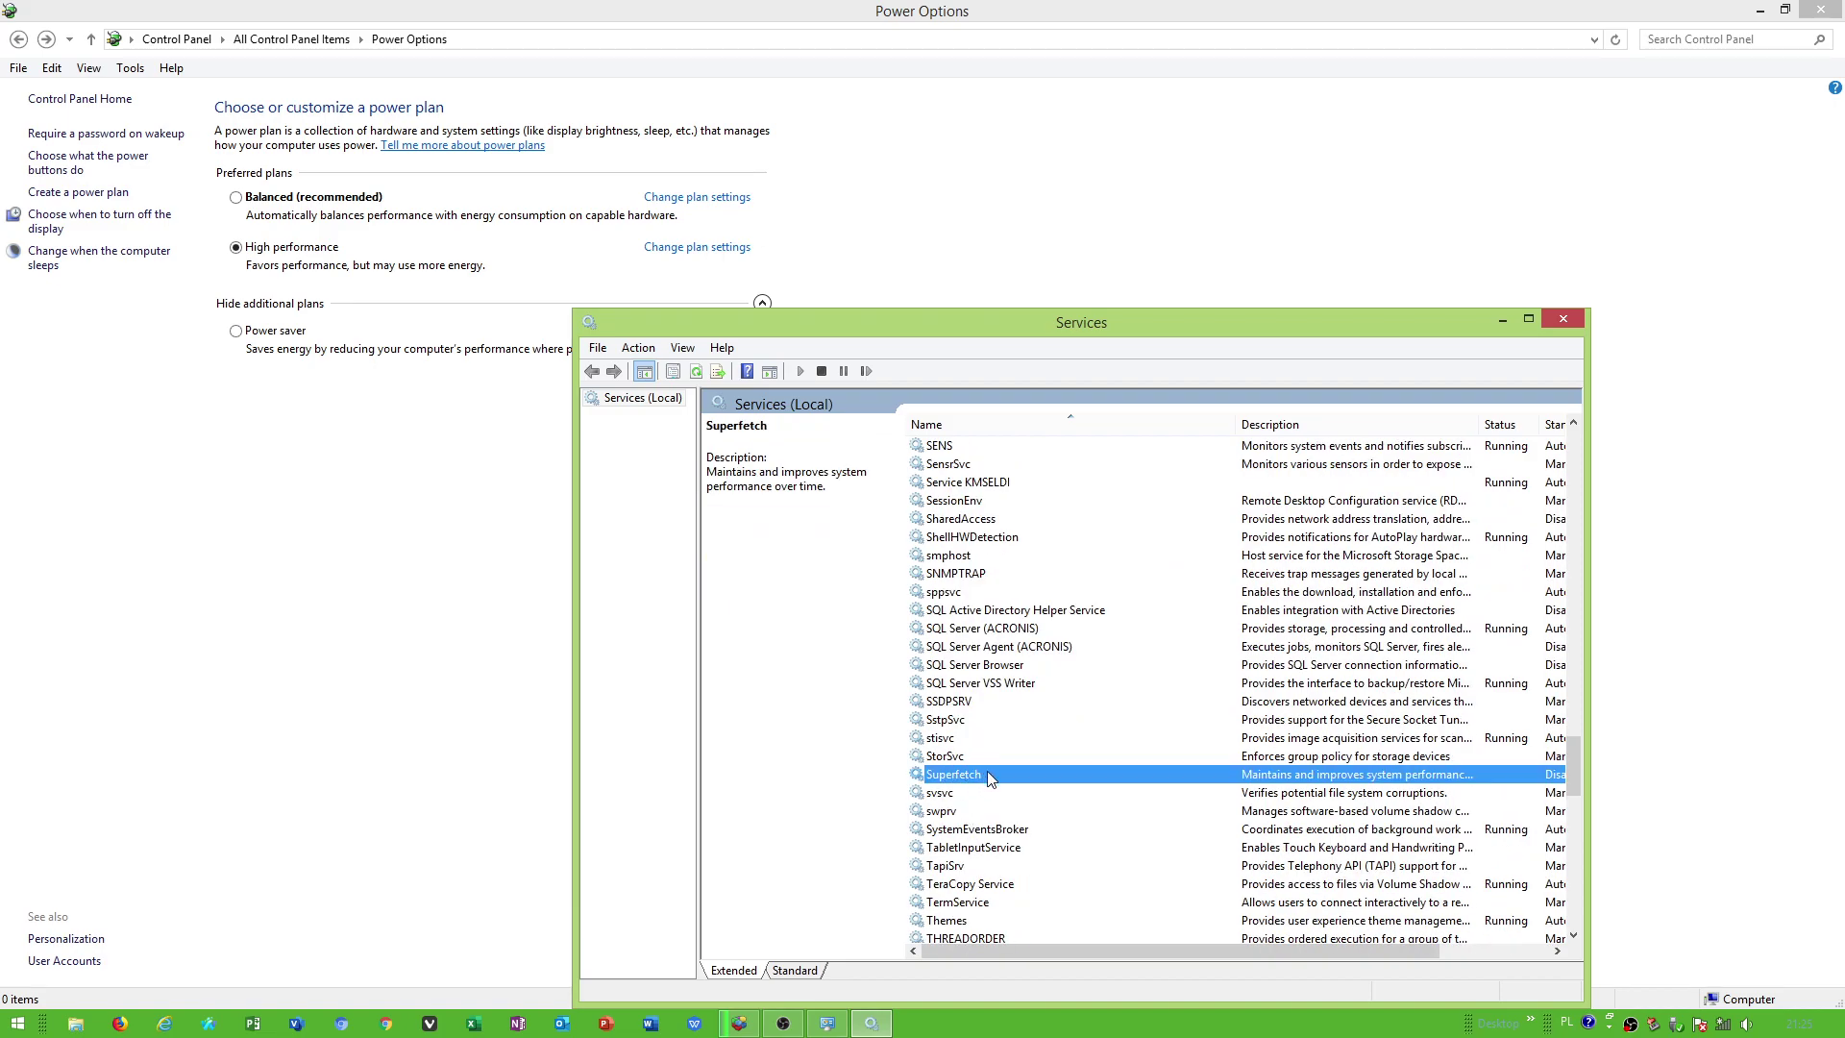
scroll(989, 779, "down", 5)
scroll(996, 750, "down", 4)
scroll(994, 707, "down", 2)
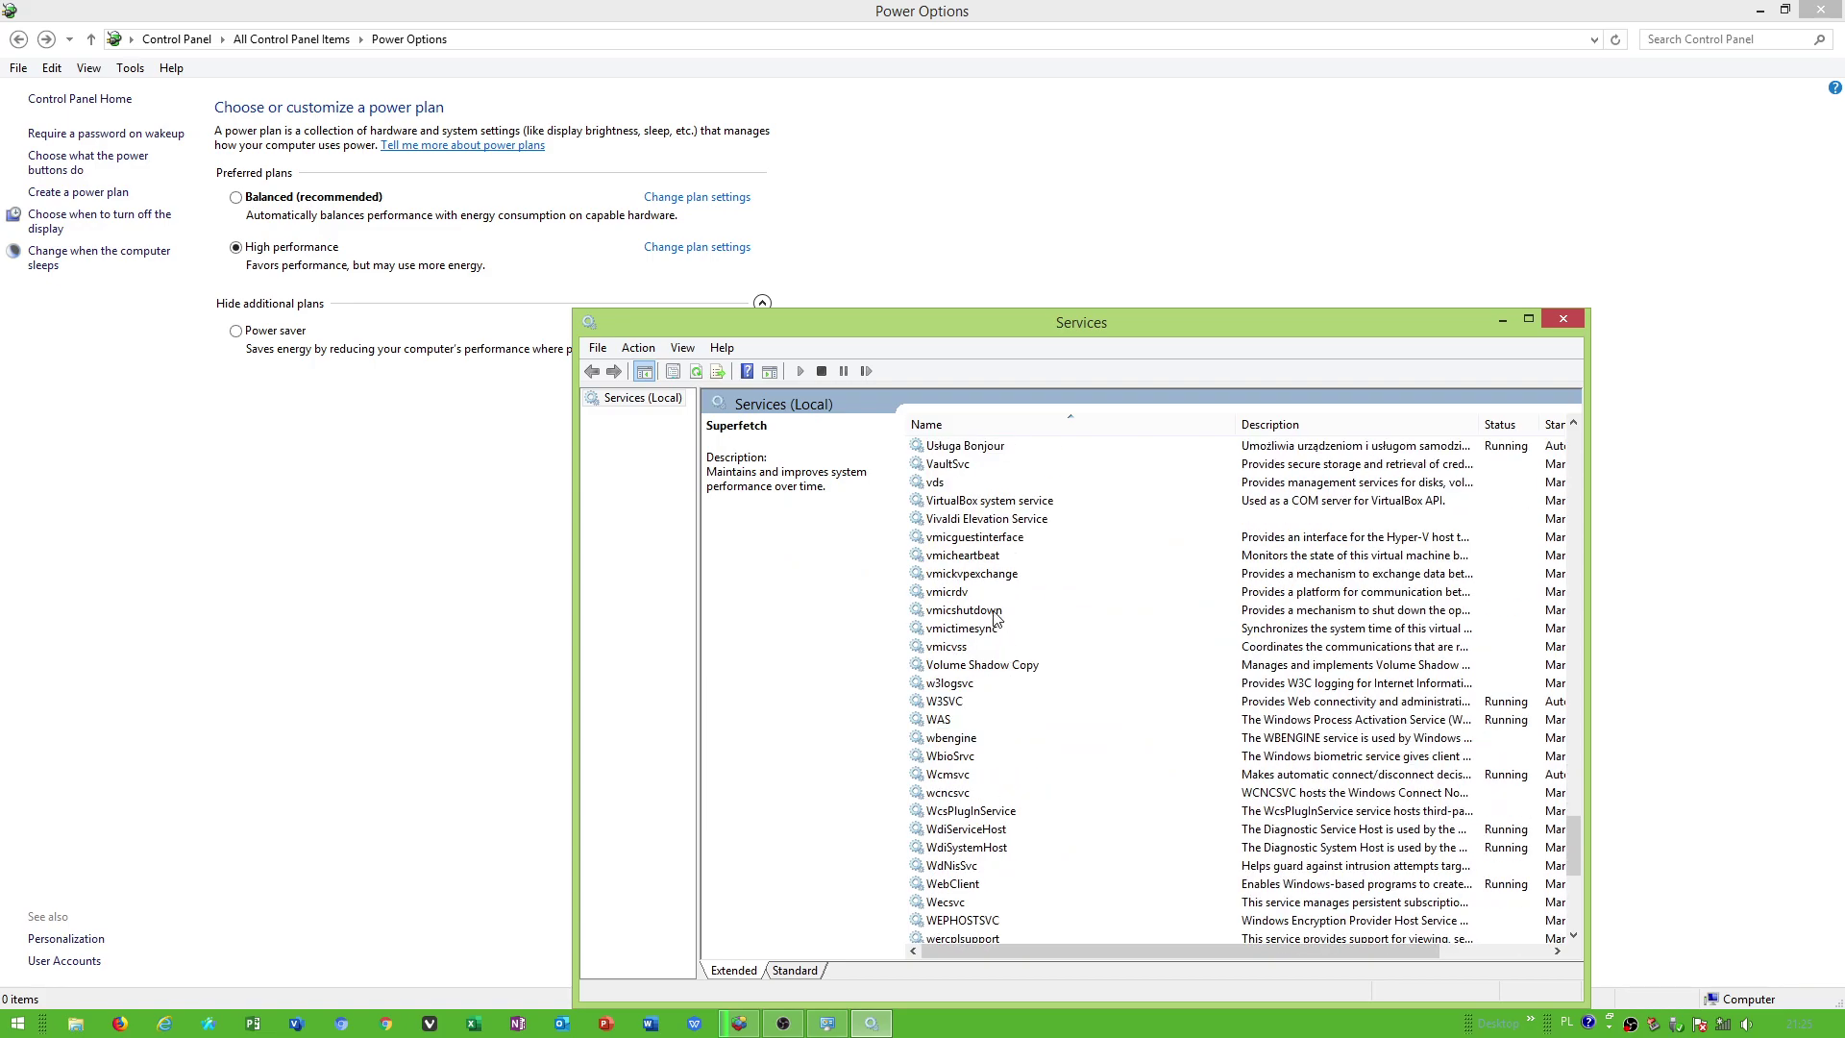
scroll(994, 693, "down", 3)
scroll(990, 779, "down", 1)
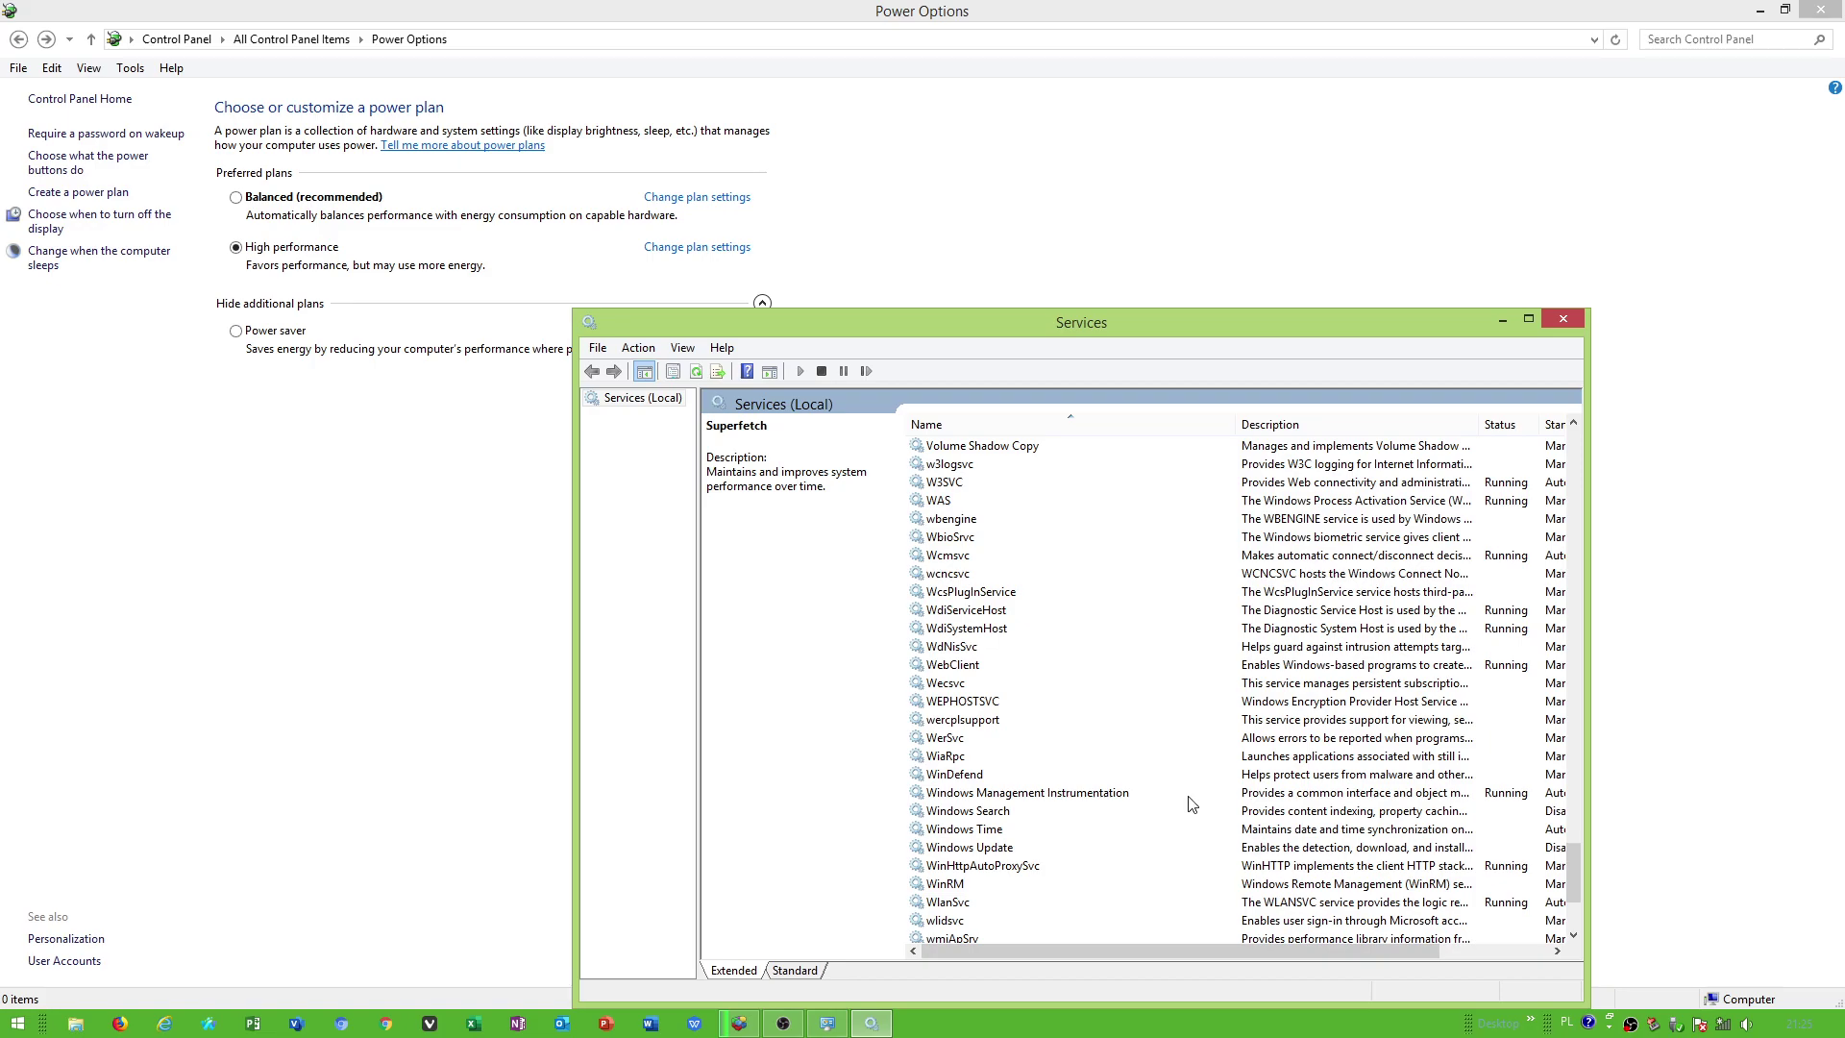
scroll(1191, 802, "down", 4)
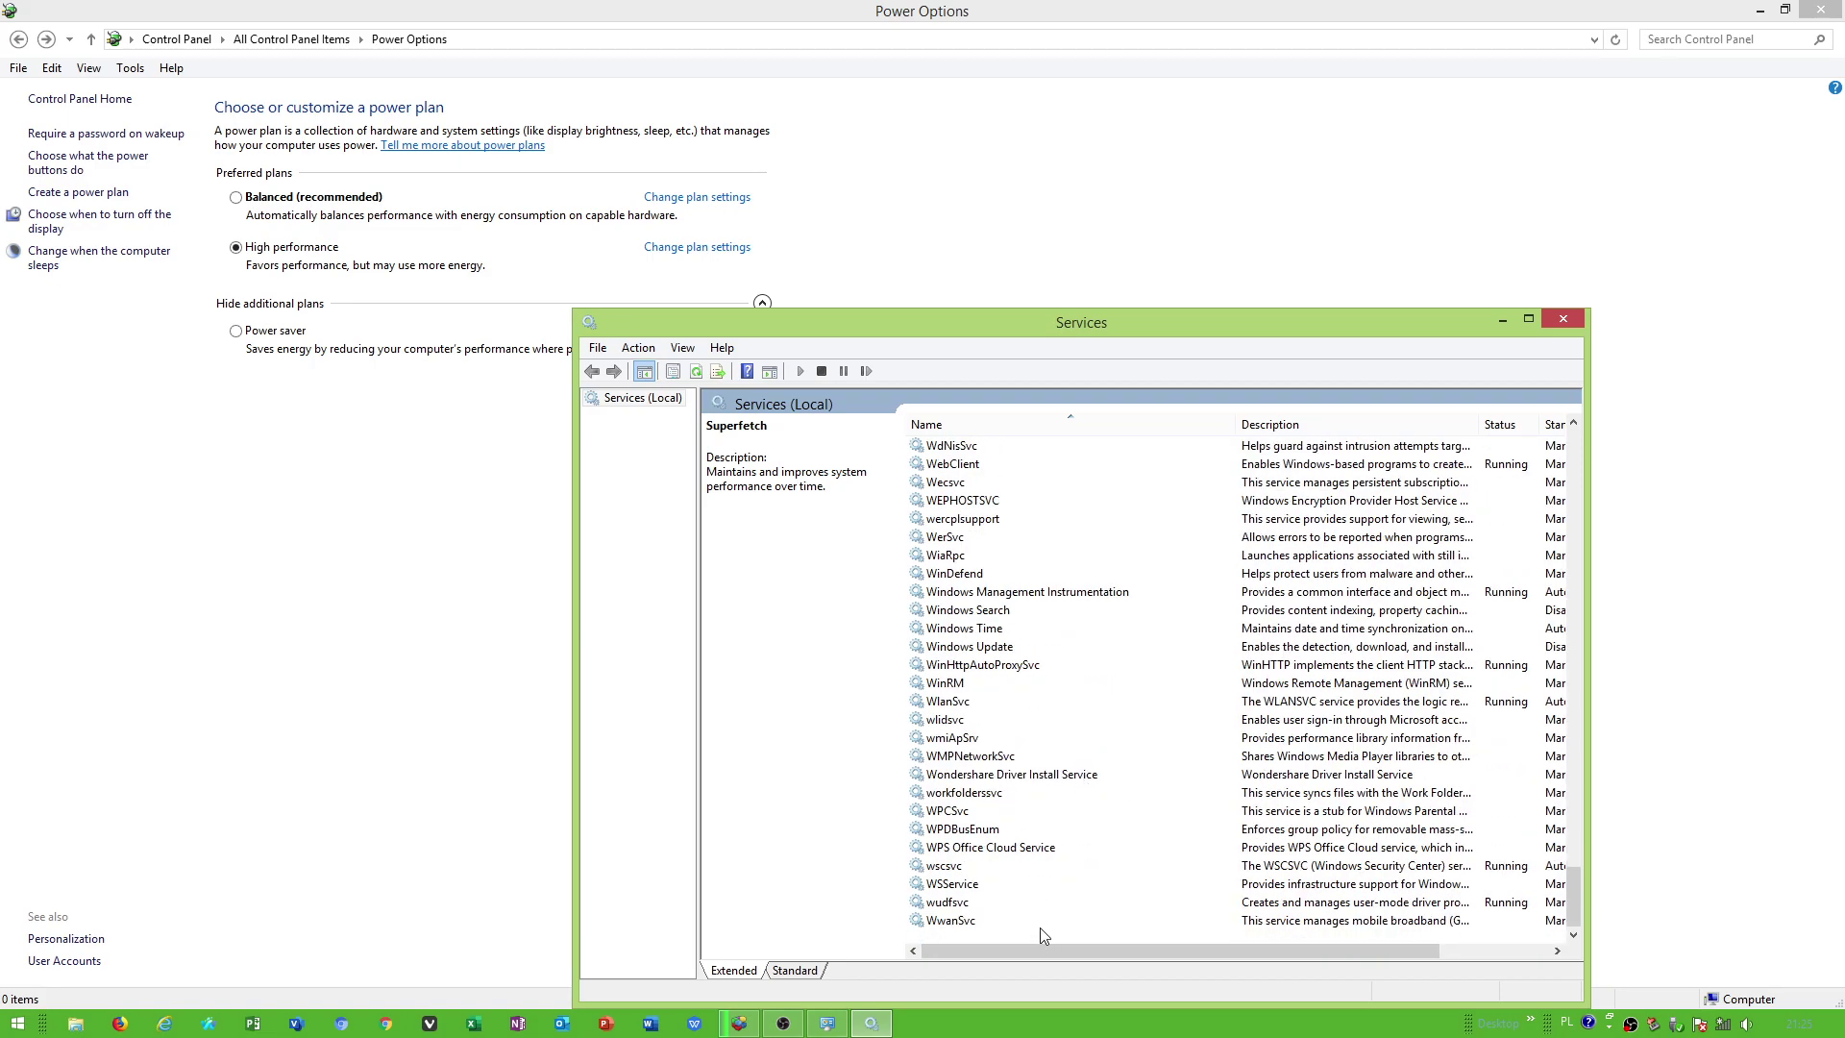
scroll(995, 854, "up", 3)
scroll(1065, 717, "up", 6)
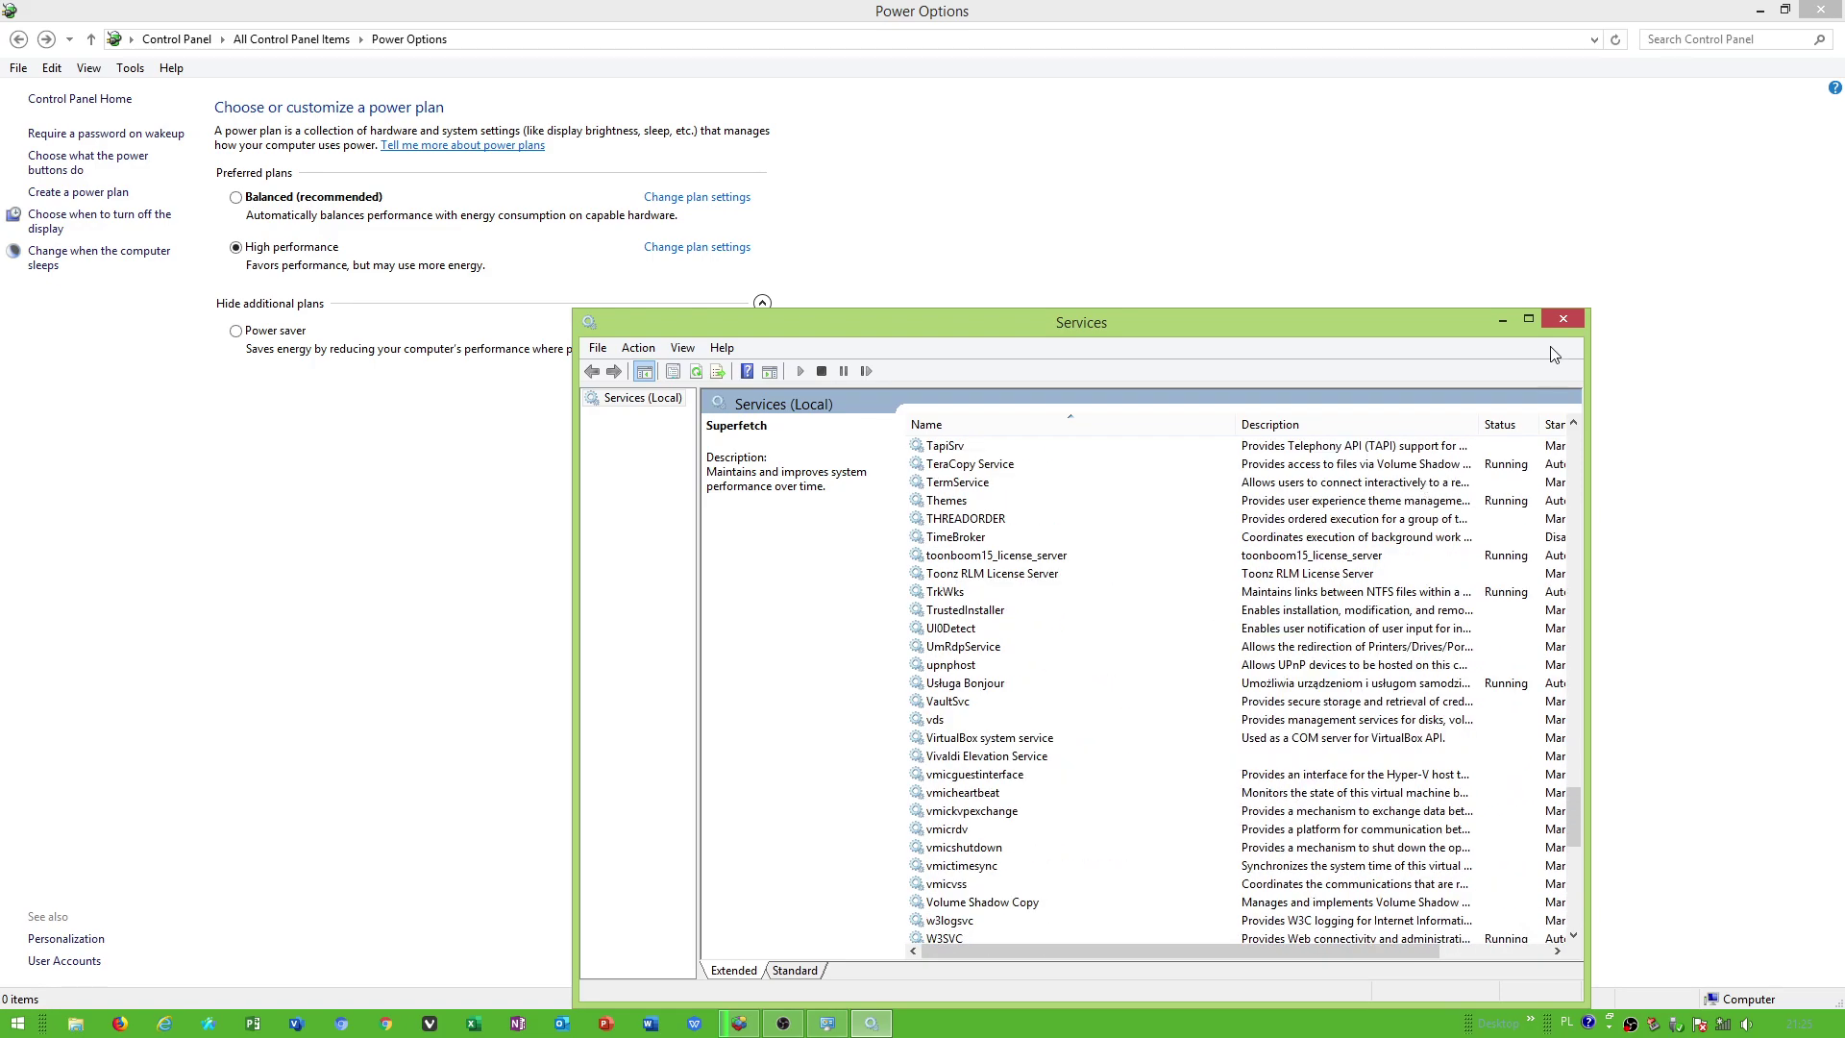
left_click(1562, 318)
left_click(782, 1024)
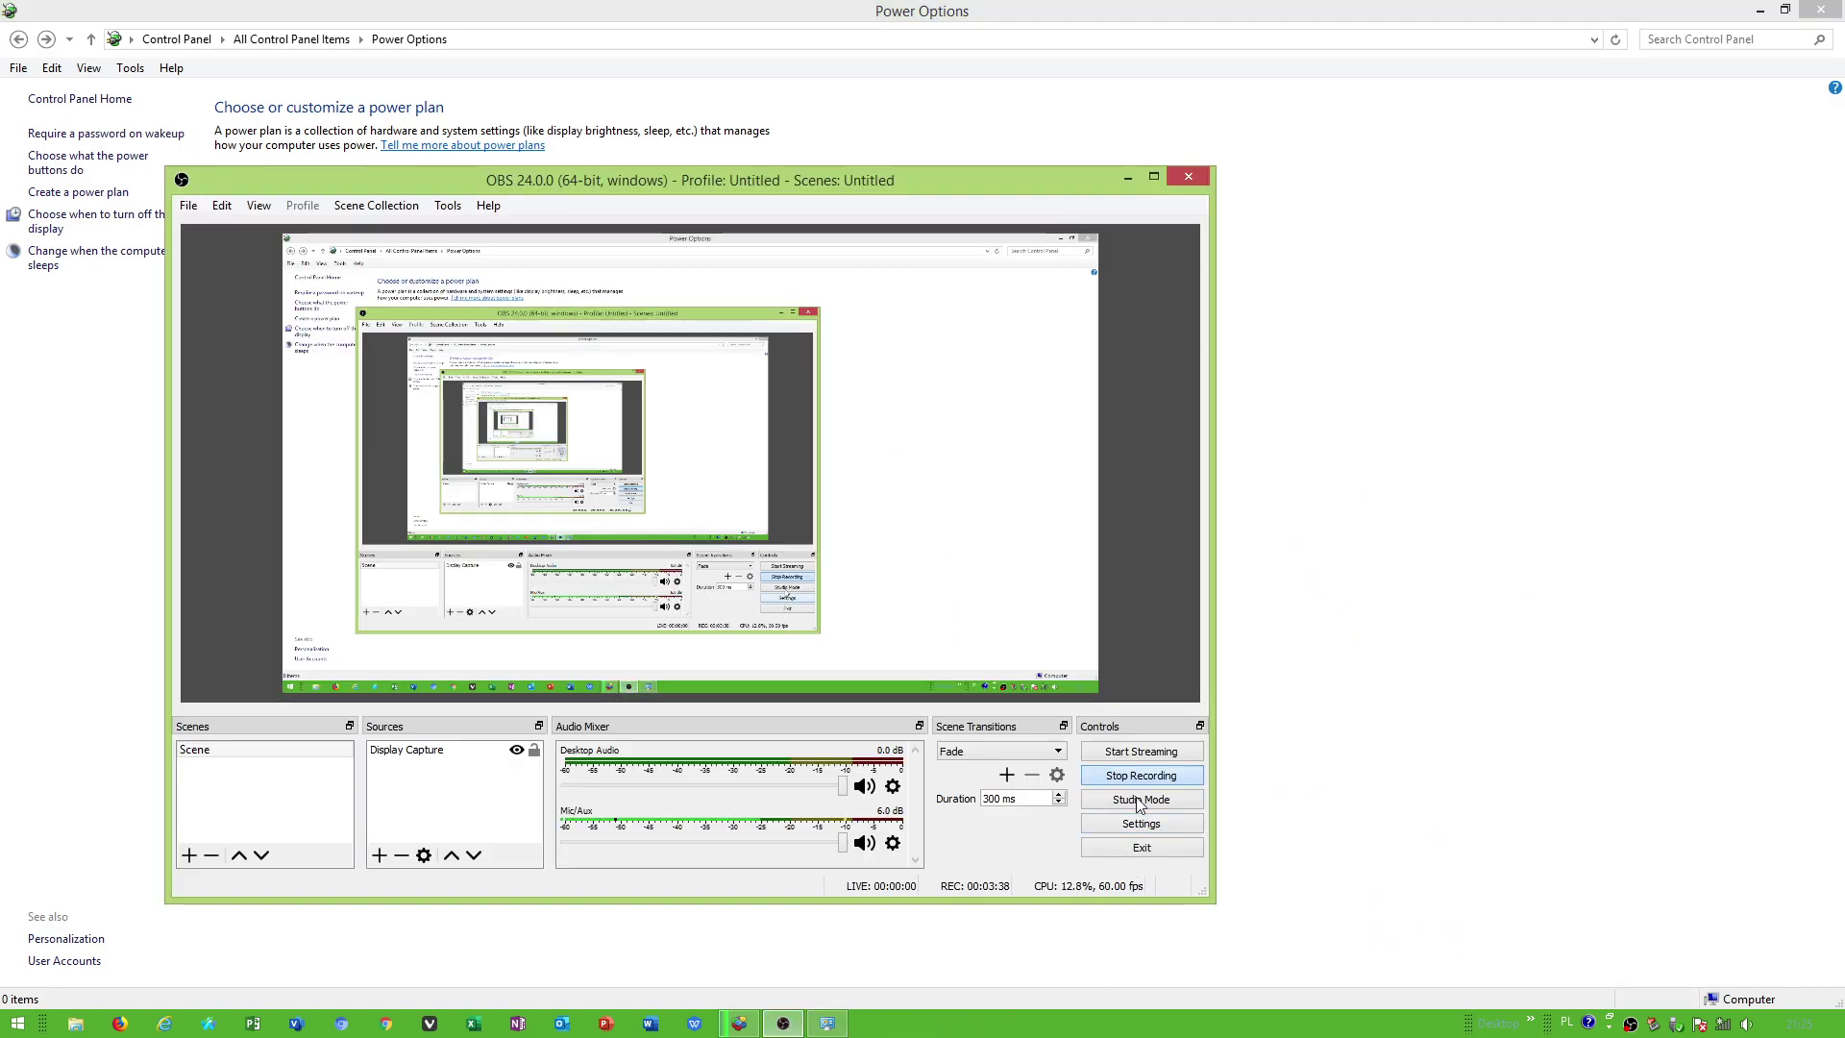